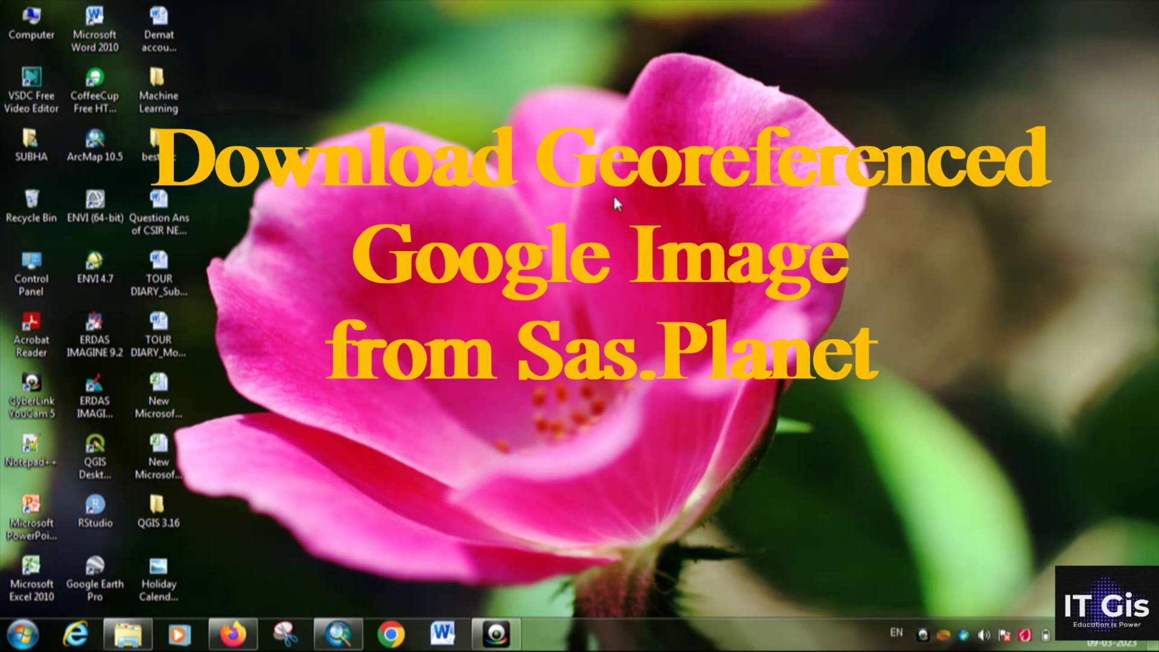
Switch to ArcMap, turn on the Basemap layer, and compare it with the Satellite Image group by hiding and reshowing that group.
left_click(338, 634)
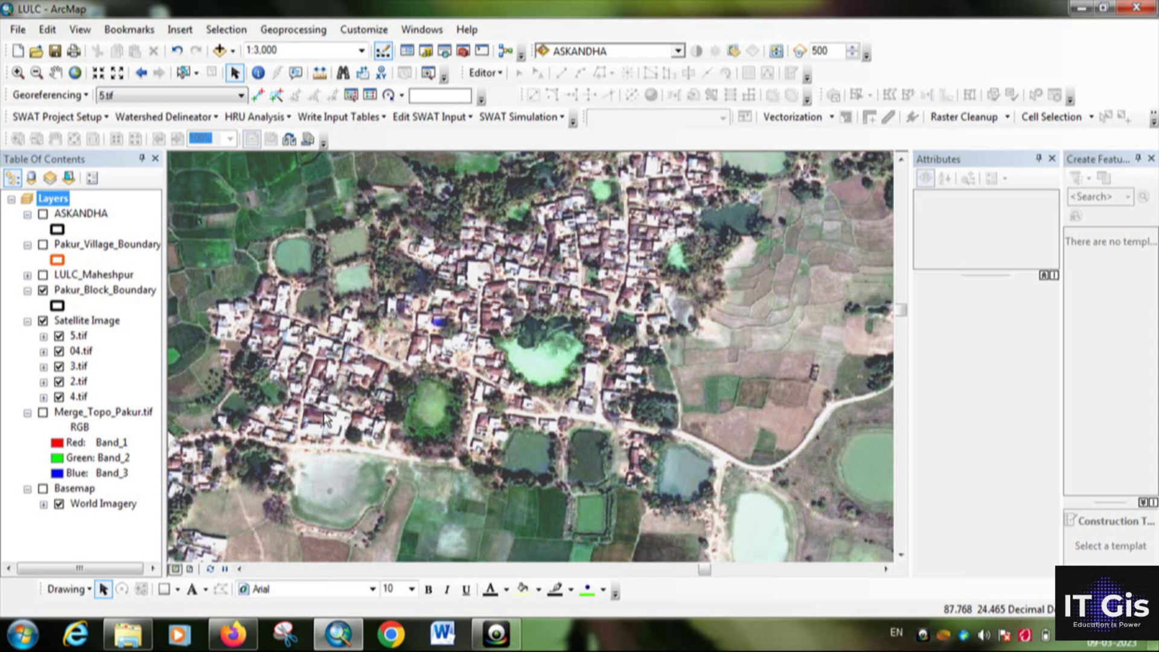
left_click(42, 489)
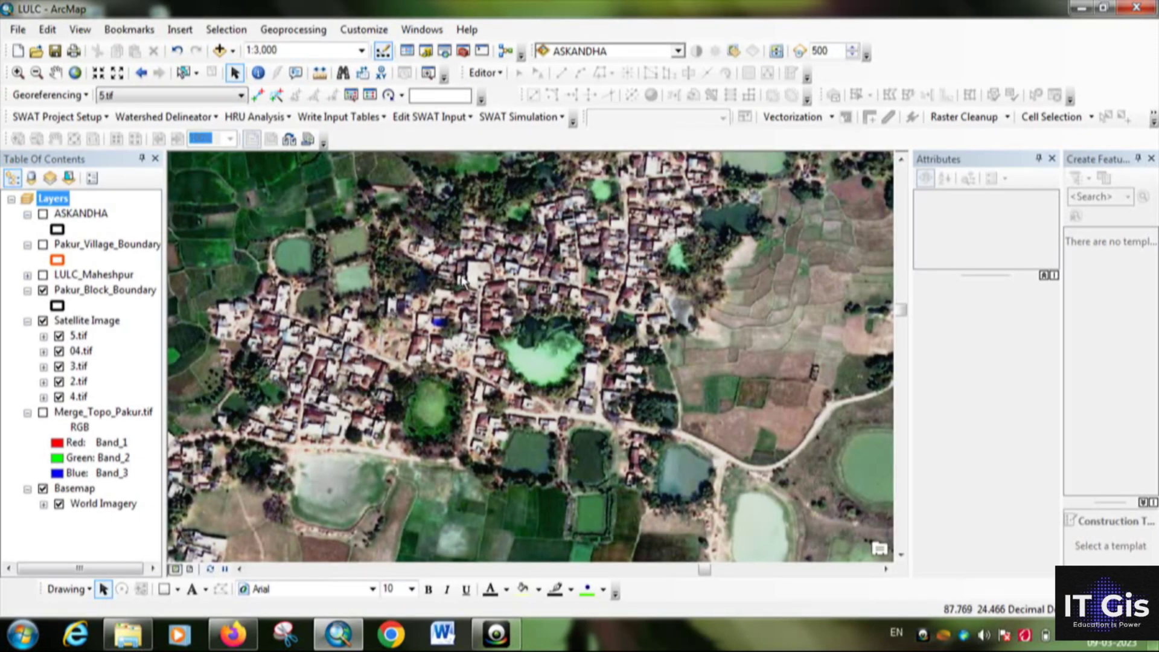
left_click(41, 321)
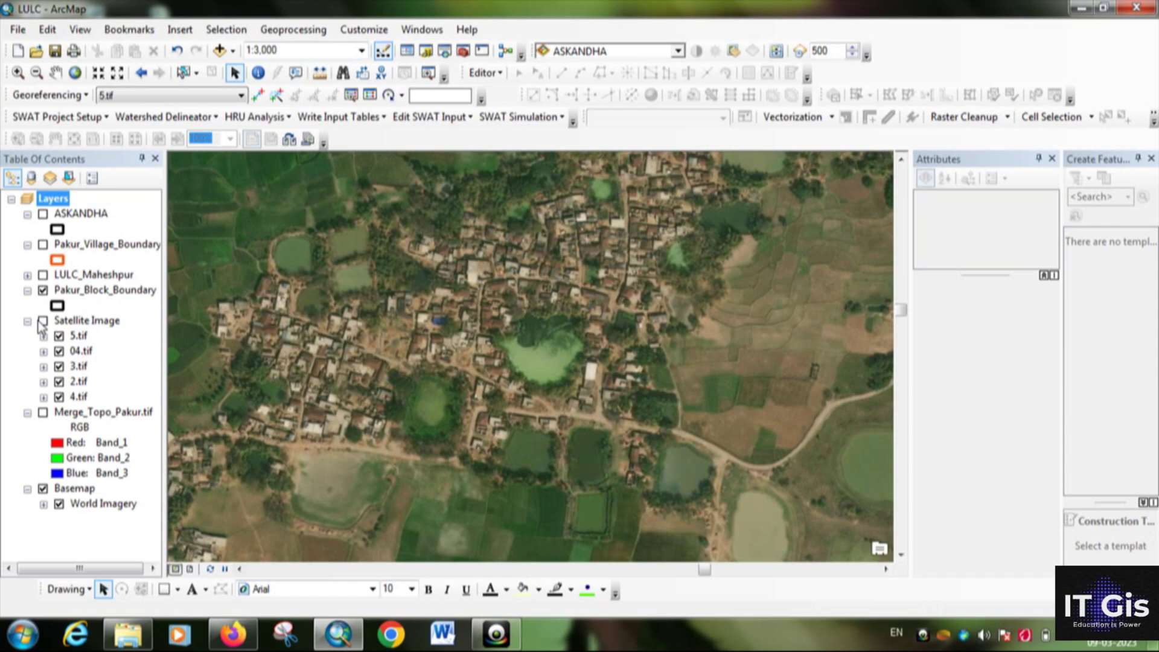
left_click(43, 322)
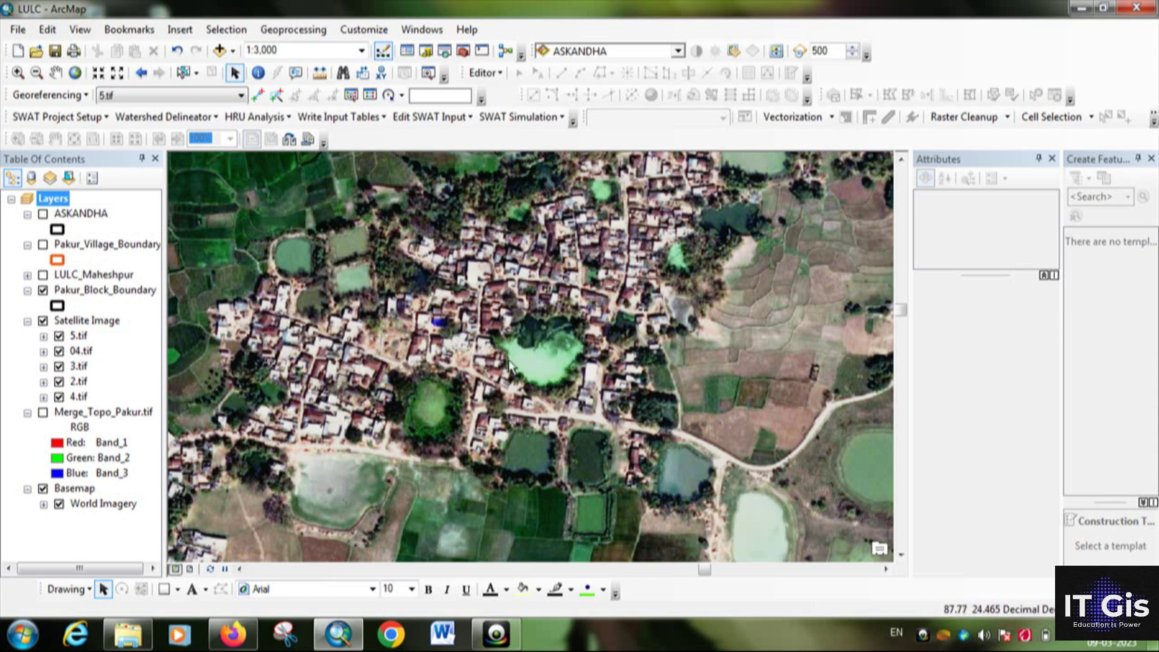
Switch to Firefox and search Google for "sas.planet download".
left_click(234, 635)
left_click(472, 245)
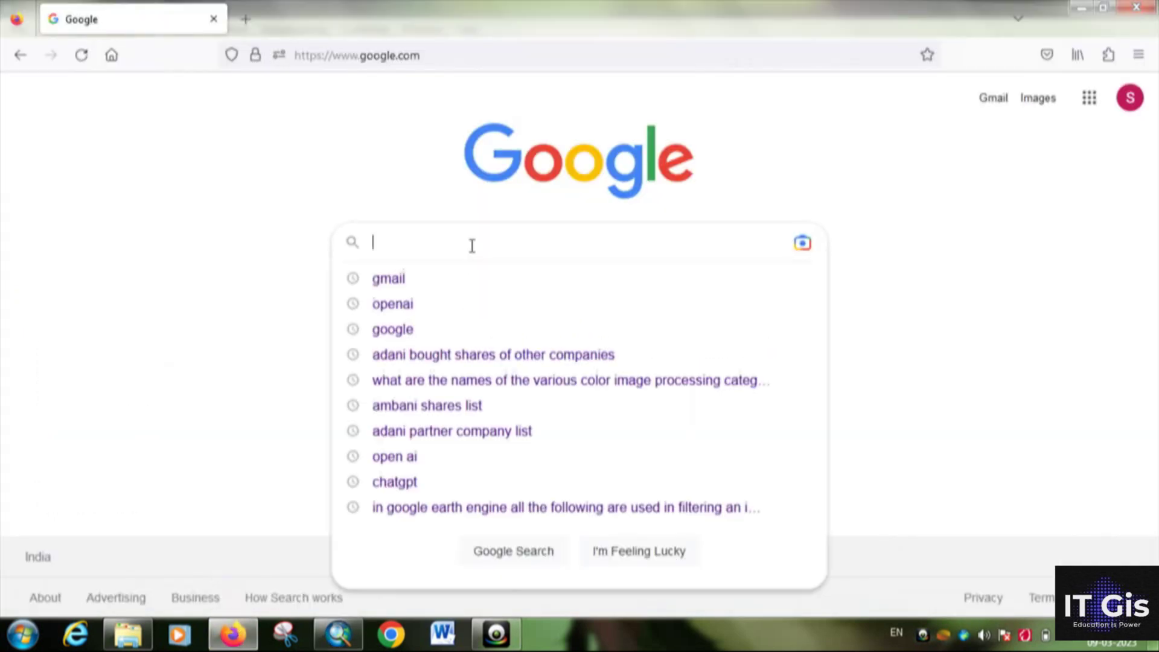
type("sa")
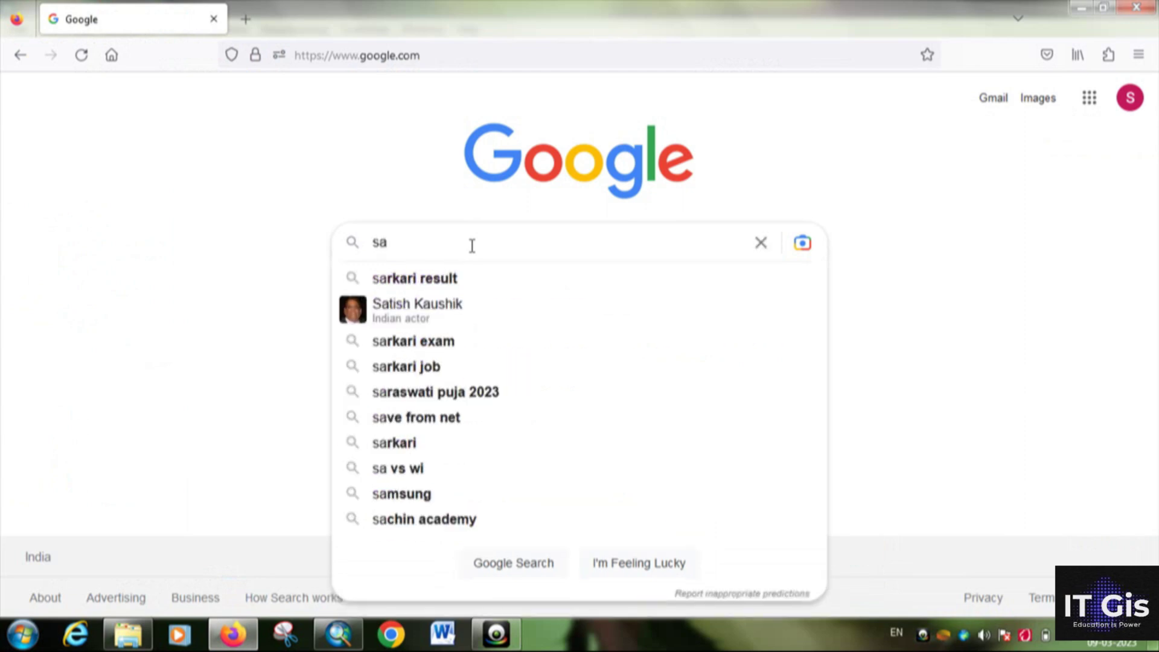
type("s.p")
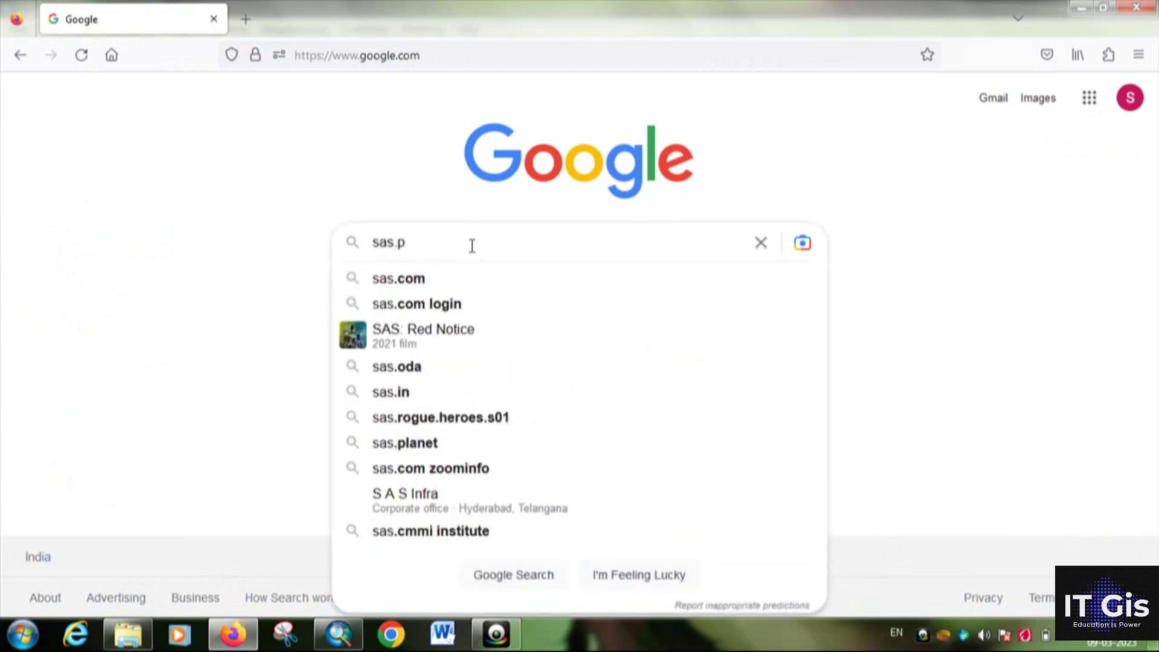
type("lane")
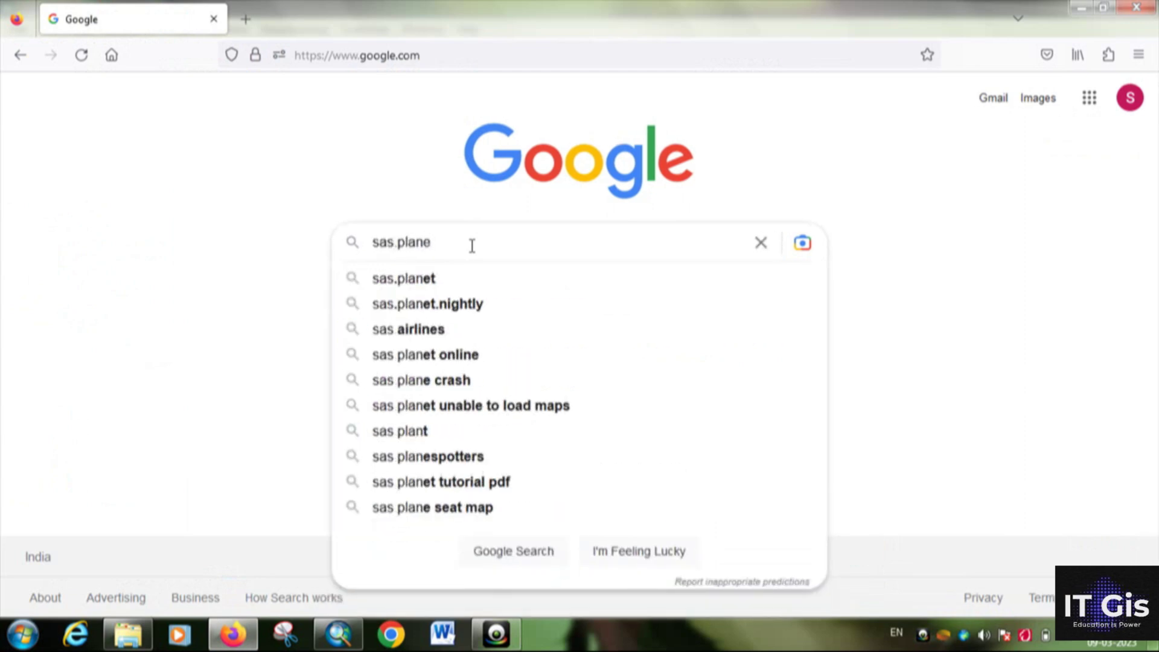
type("t d")
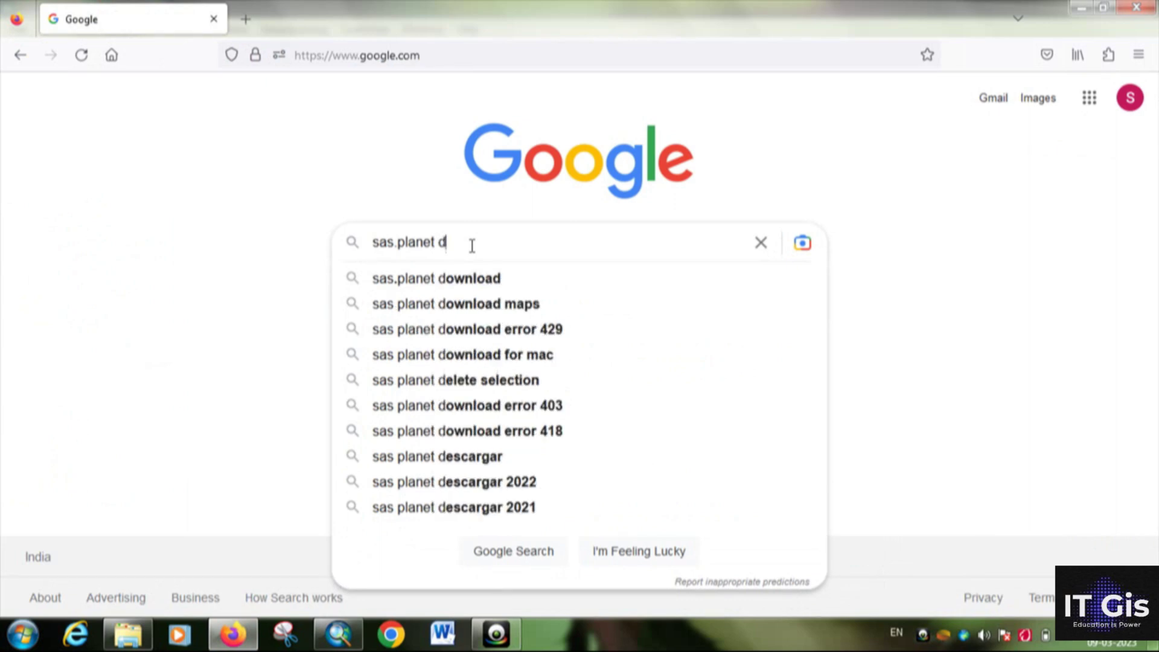
left_click(480, 281)
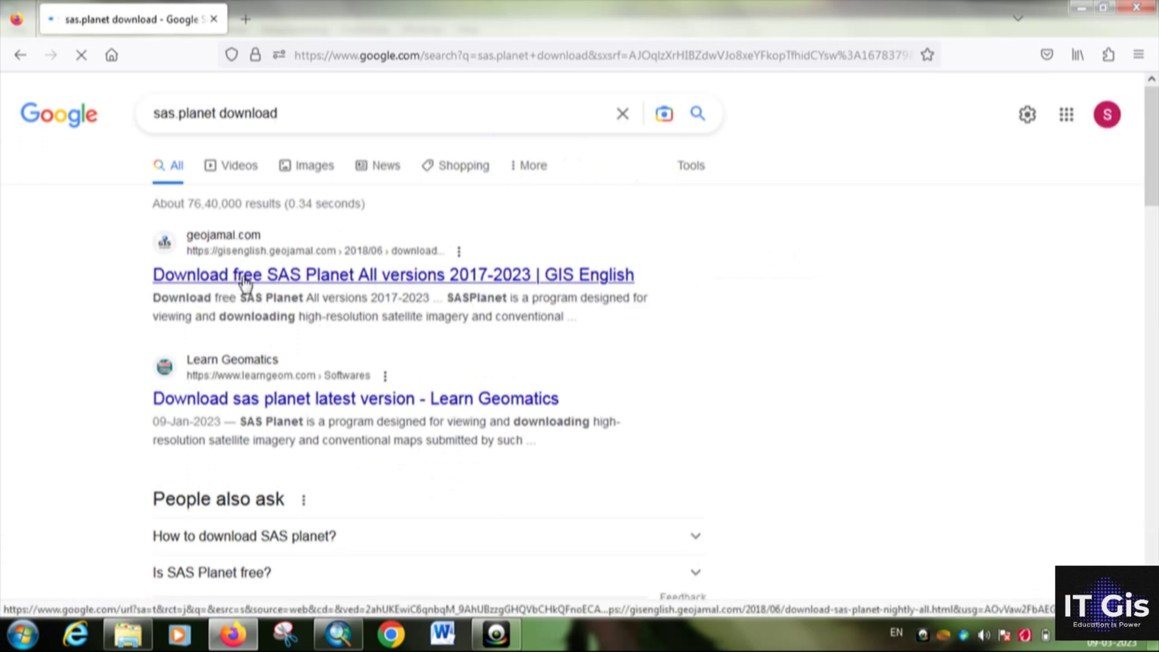
Open the GIS English result for free SAS Planet versions and download the Geojamal-fixed SAS.Planet.Nightly.221122.10312.zip from MediaFire.
left_click(244, 279)
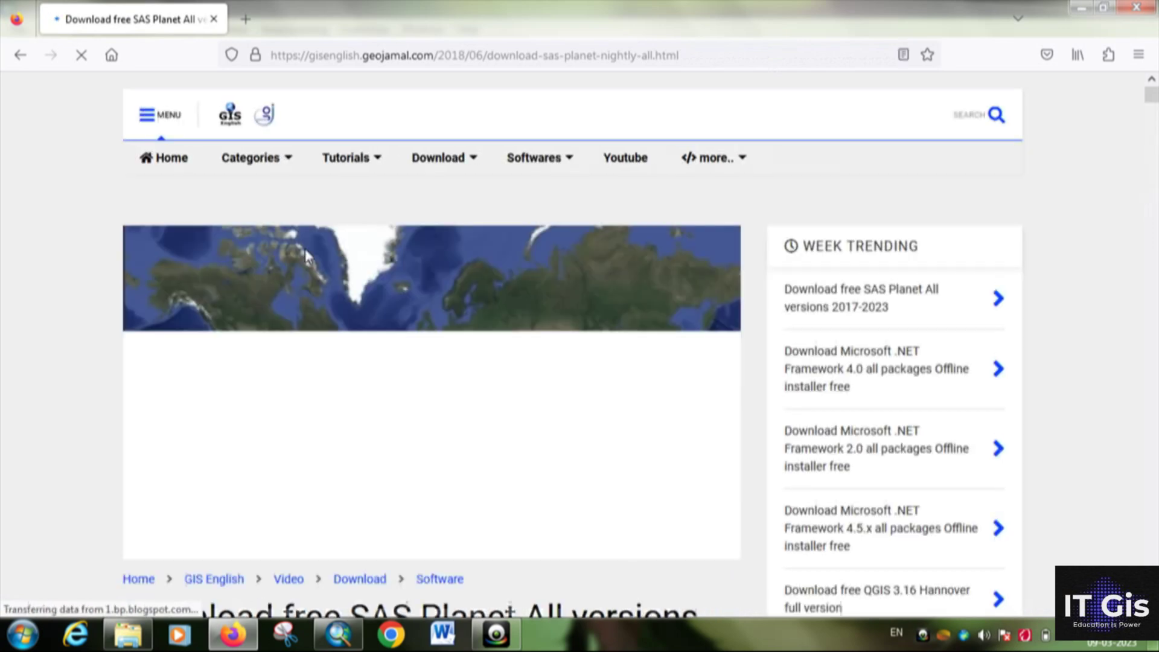
scroll(401, 193, "down", 3)
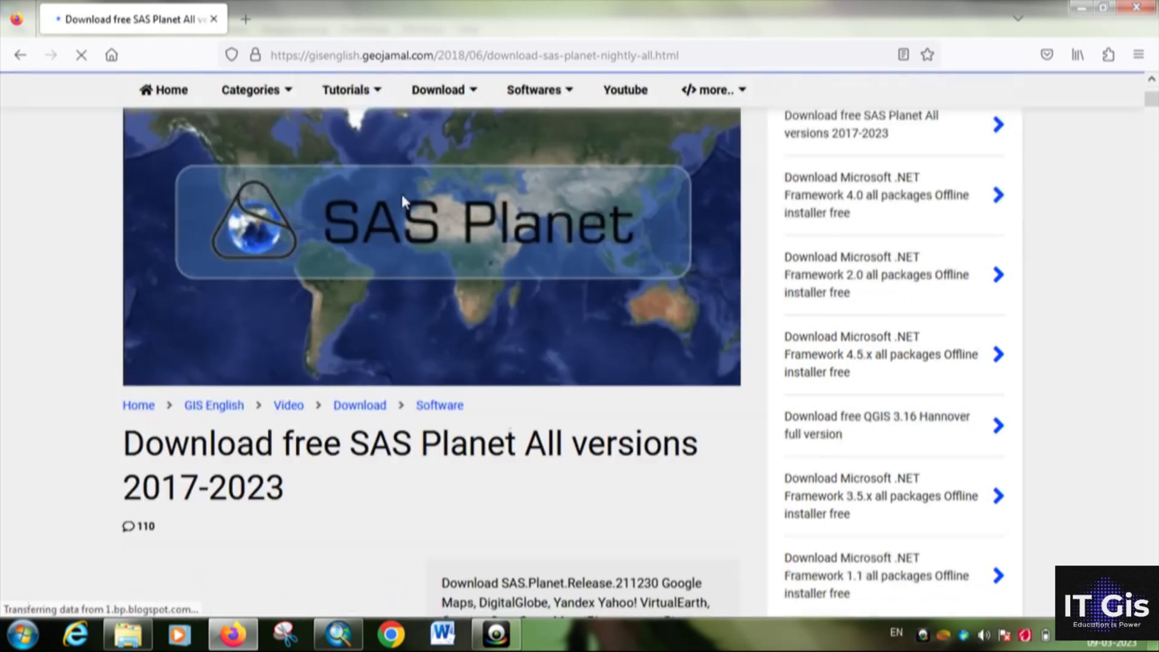
scroll(402, 200, "down", 1)
scroll(404, 200, "down", 15)
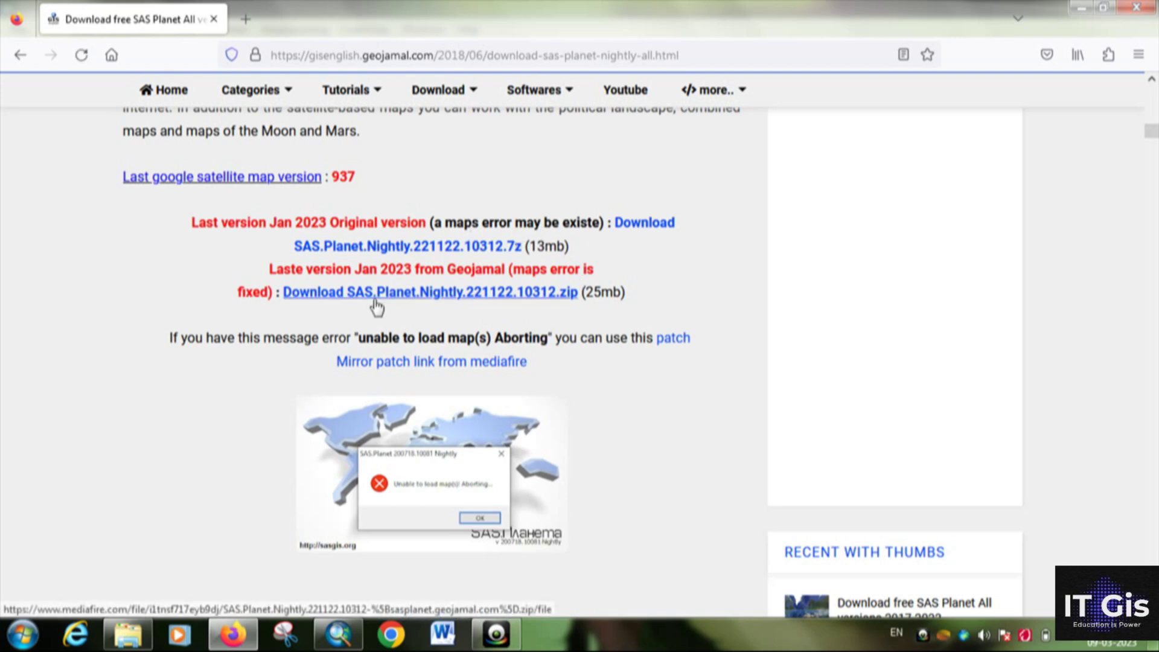
left_click(560, 295)
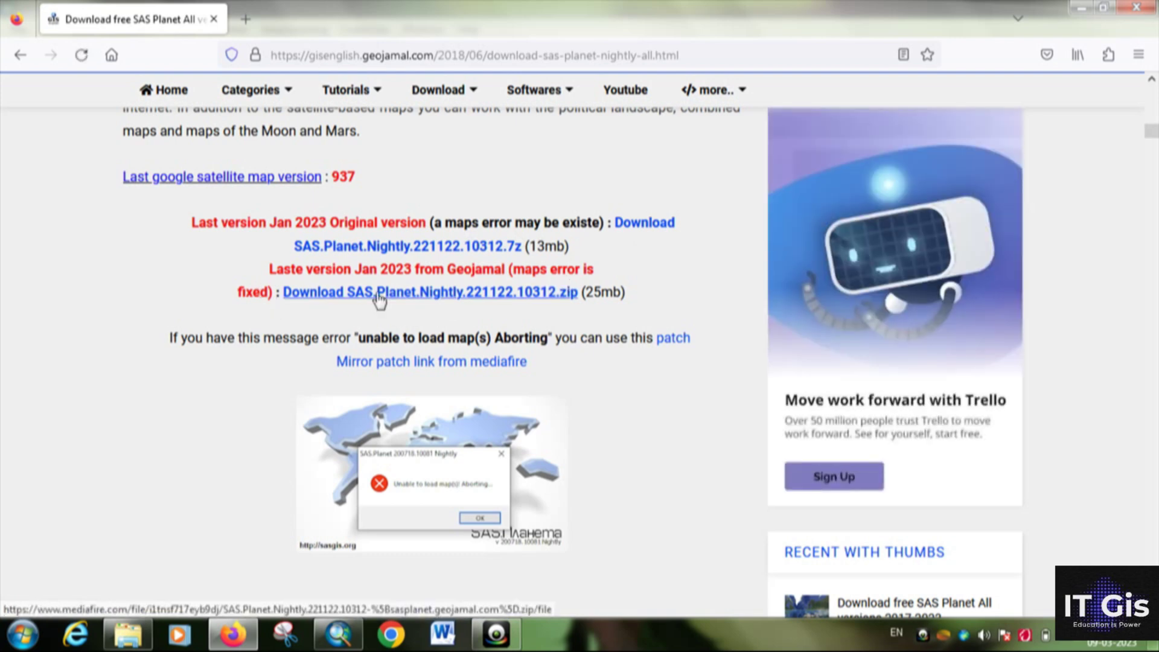
left_click(379, 295)
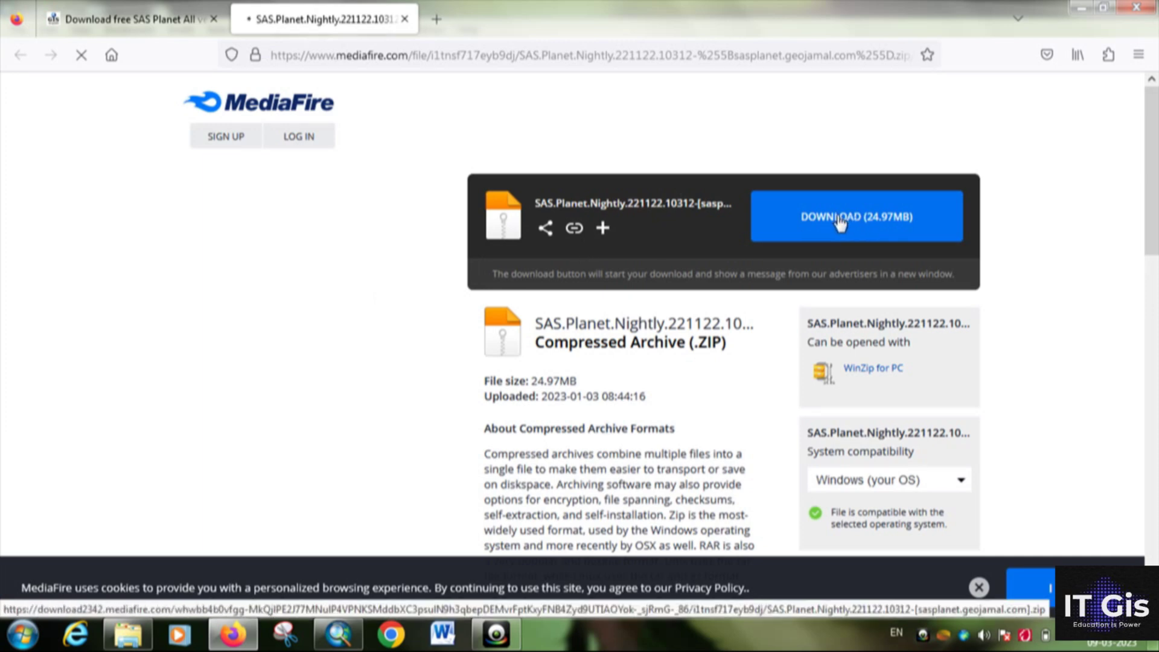
left_click(840, 223)
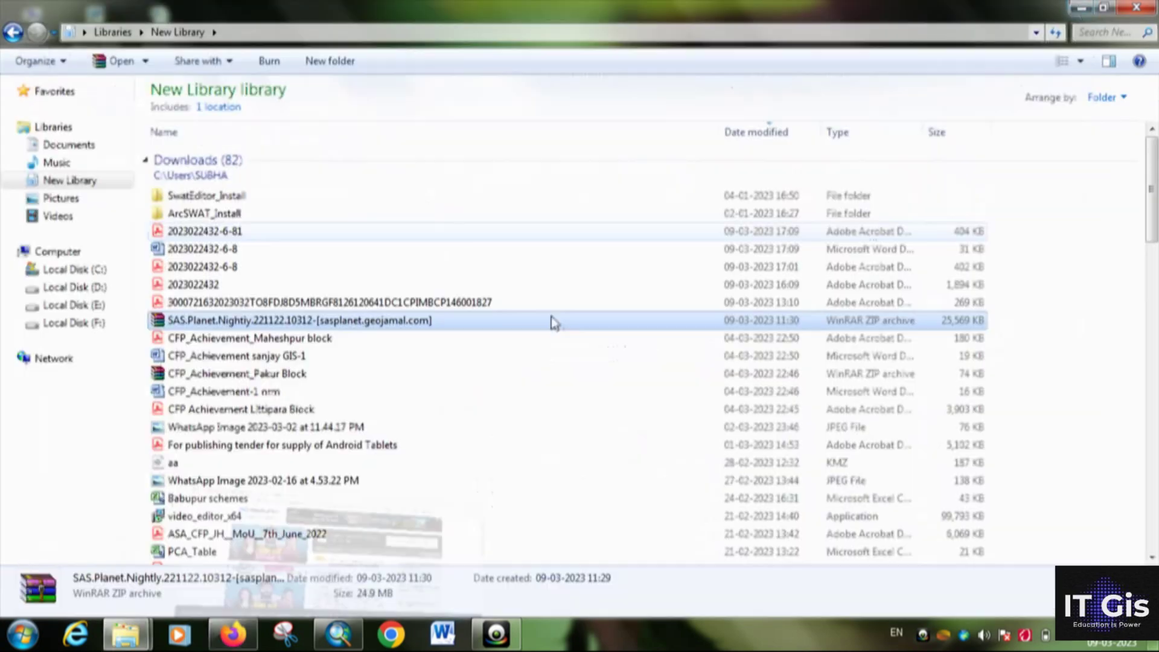
Extract the downloaded SAS.Planet.Nightly.221122.10312 archive within the Downloads location of New Library.
left_click(73, 195)
left_click(77, 183)
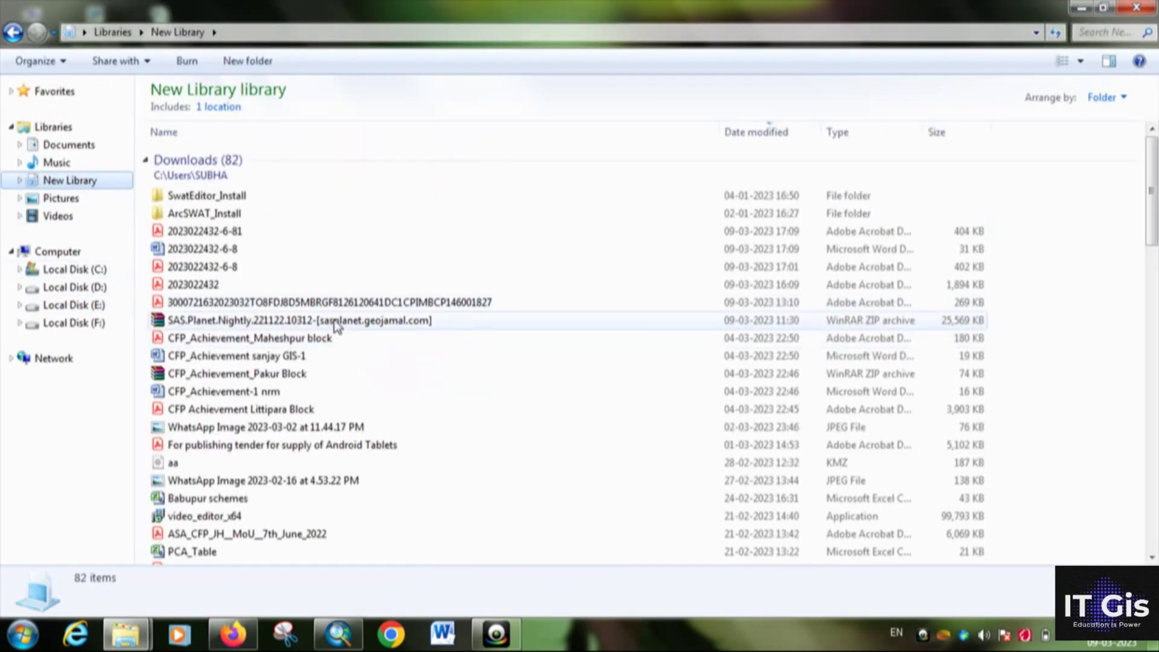
left_click(336, 324)
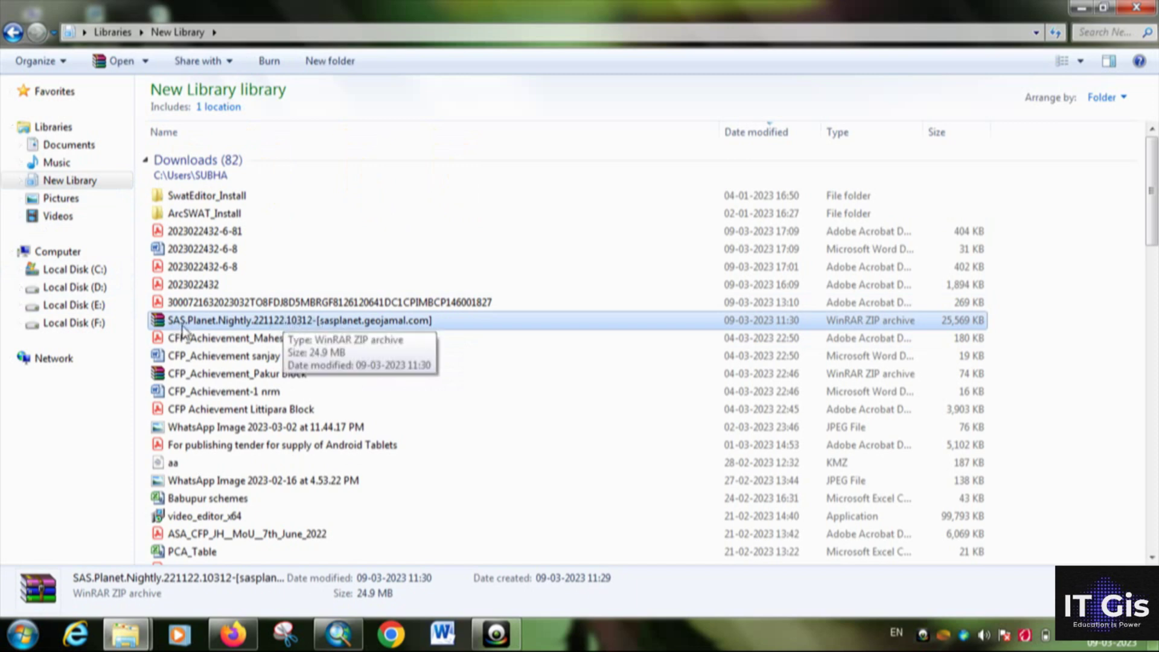
right_click(232, 326)
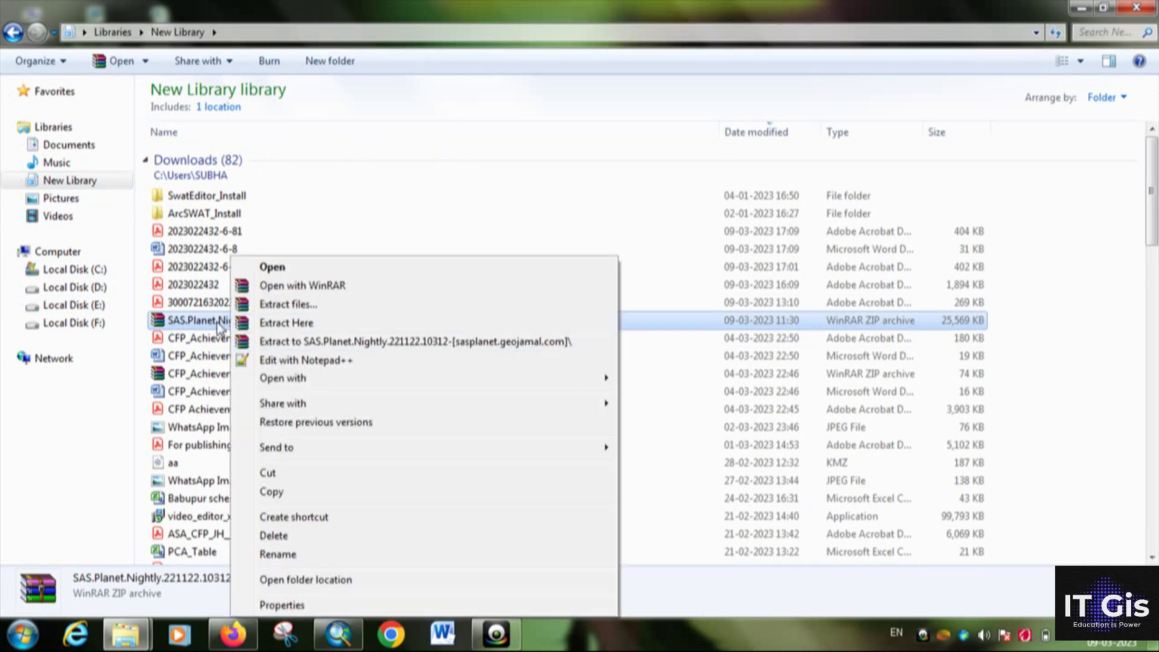
left_click(299, 325)
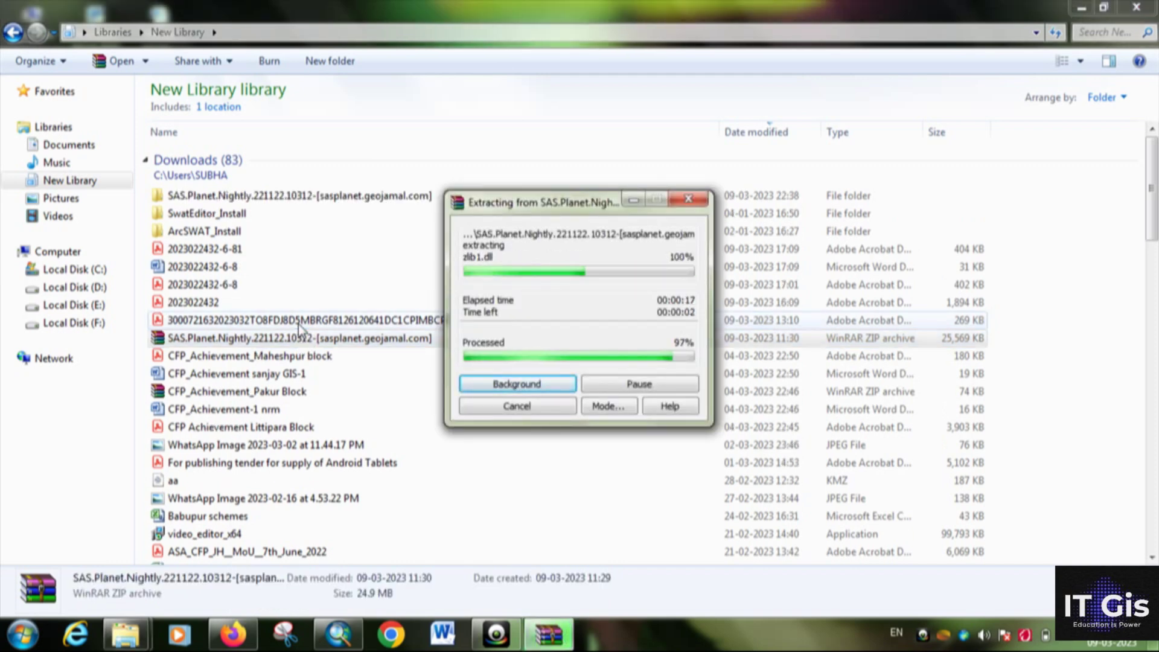
Open the extracted SAS.Planet.Nightly.221122.10312 folder, launch the SASPlanet application, allow it to run, and maximize its window.
left_click(340, 200)
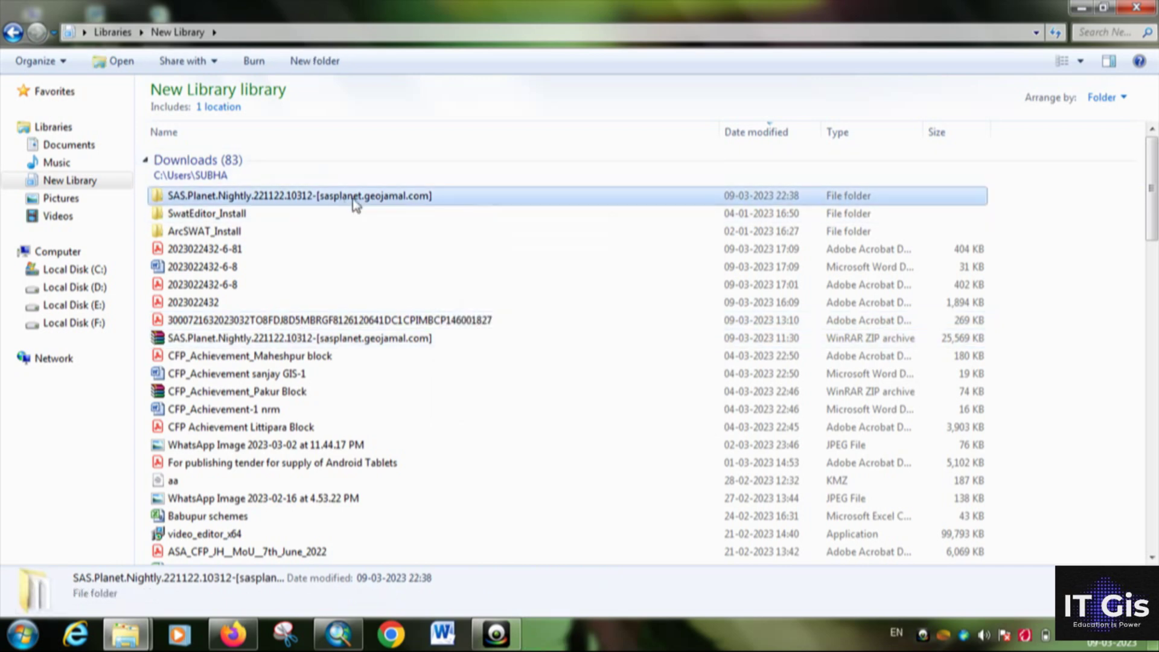
double_click(353, 197)
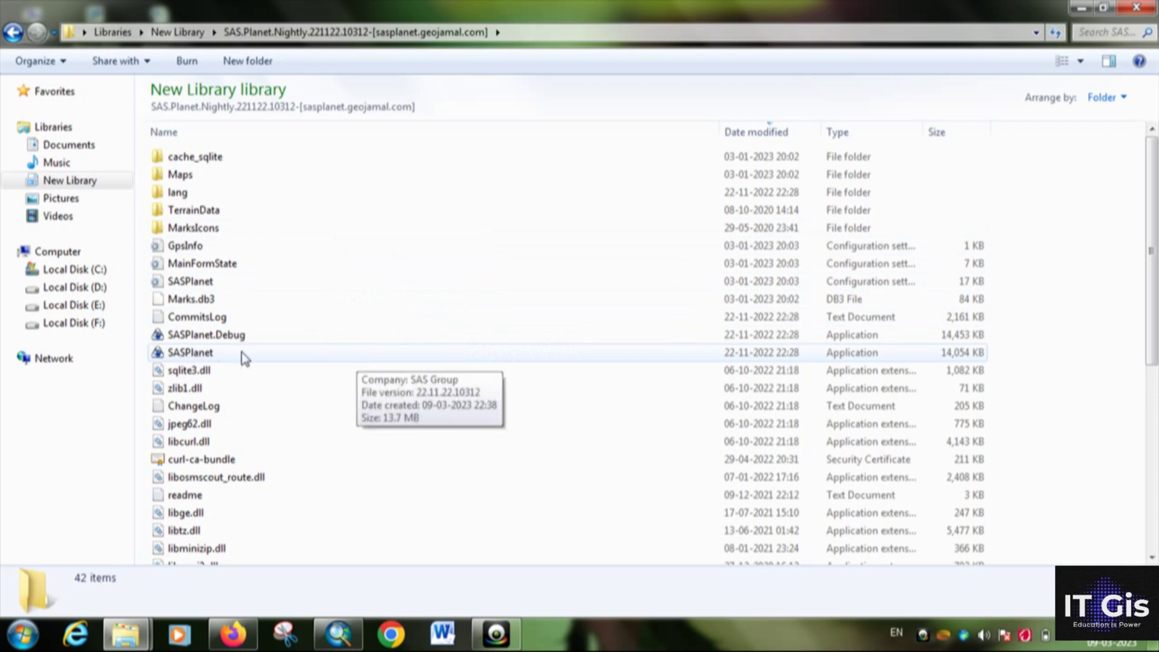
left_click(335, 356)
double_click(333, 354)
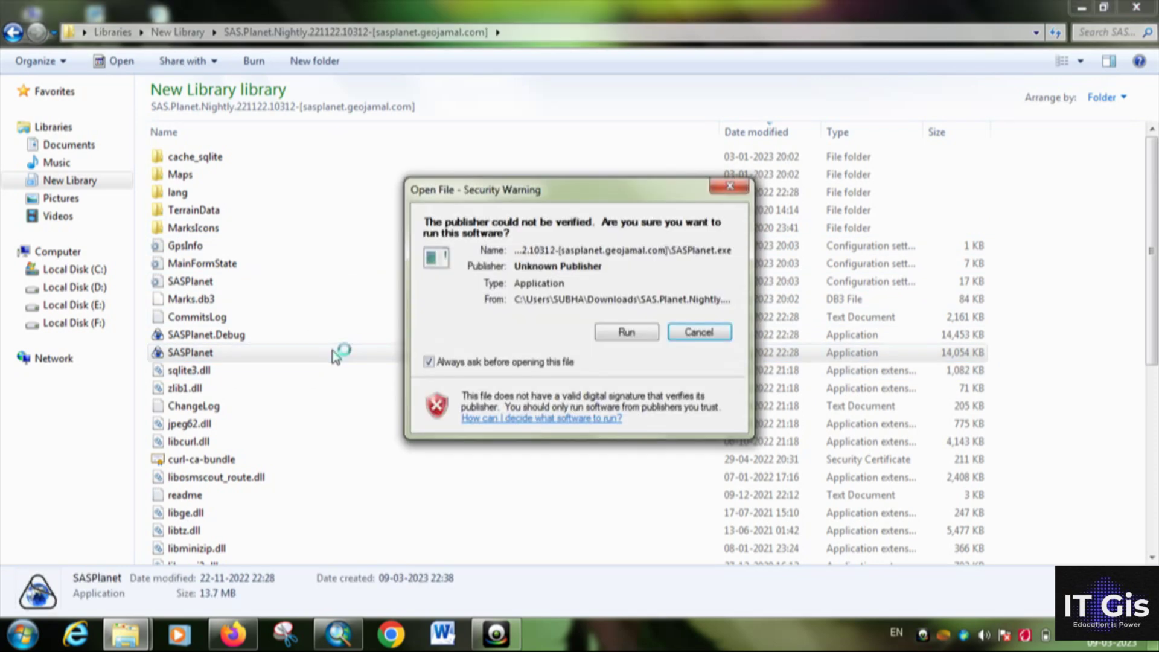
left_click(627, 333)
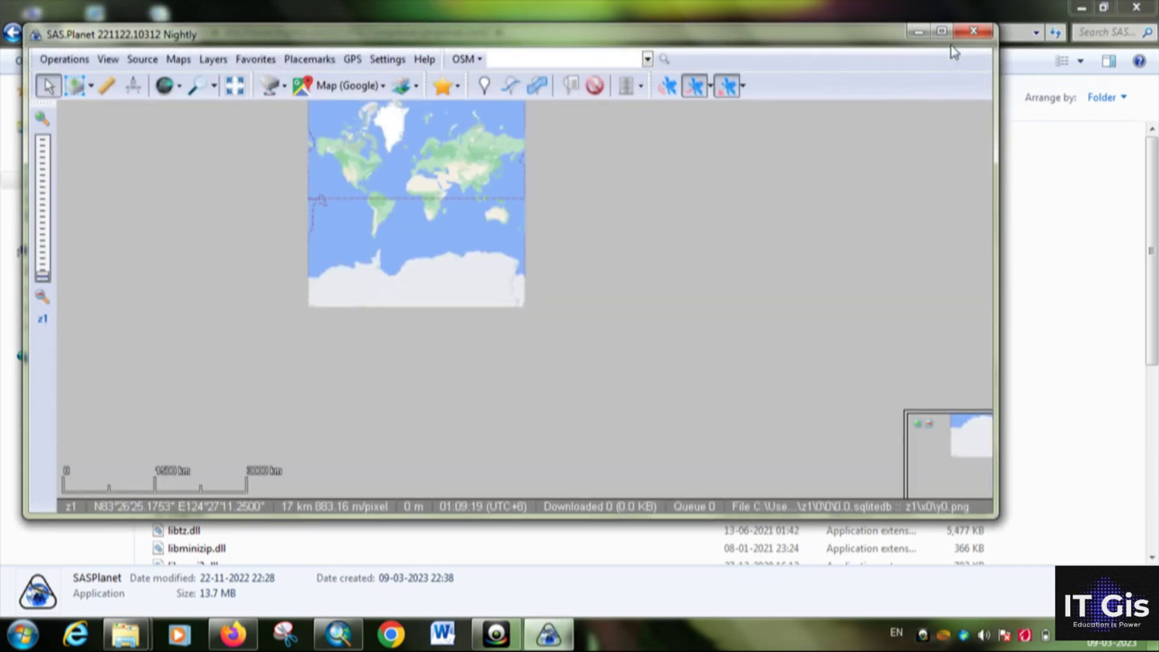
left_click(942, 32)
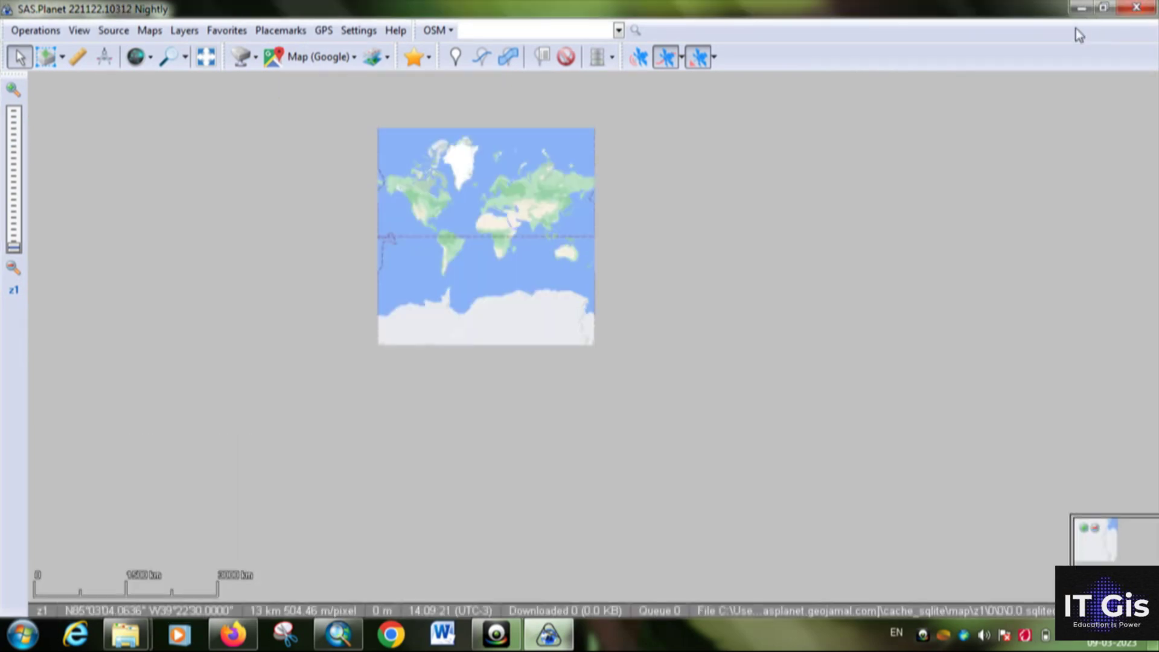
Set the displayed map source to Bing Maps - satellite for the region around India.
scroll(556, 190, "up", 1)
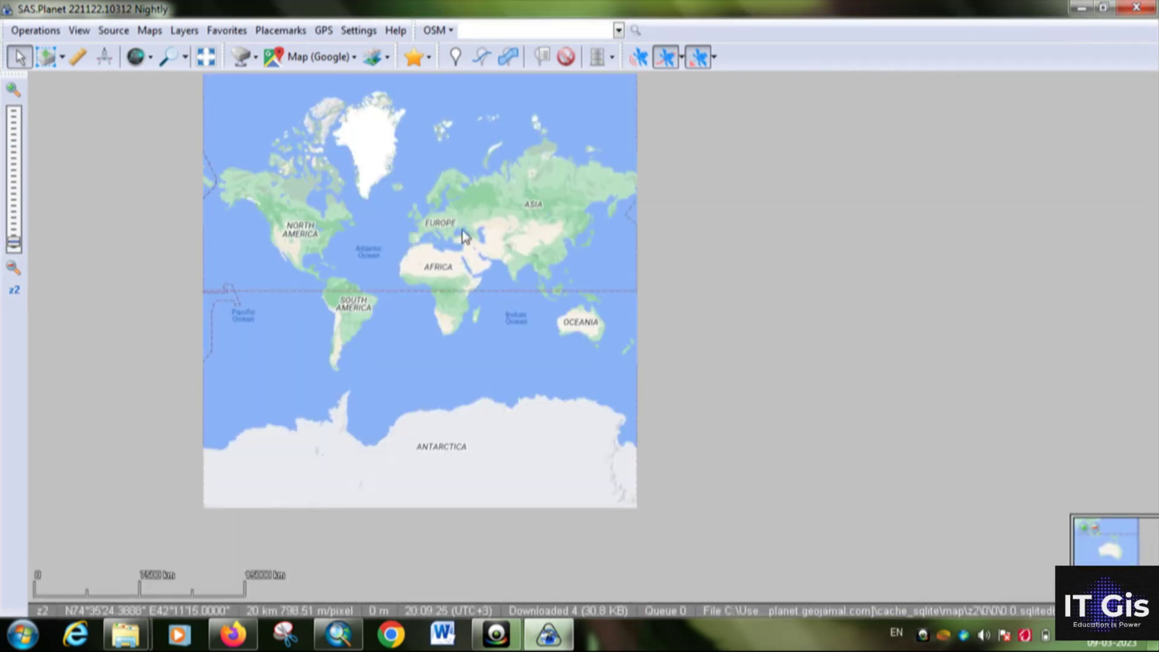
scroll(531, 263, "up", 1)
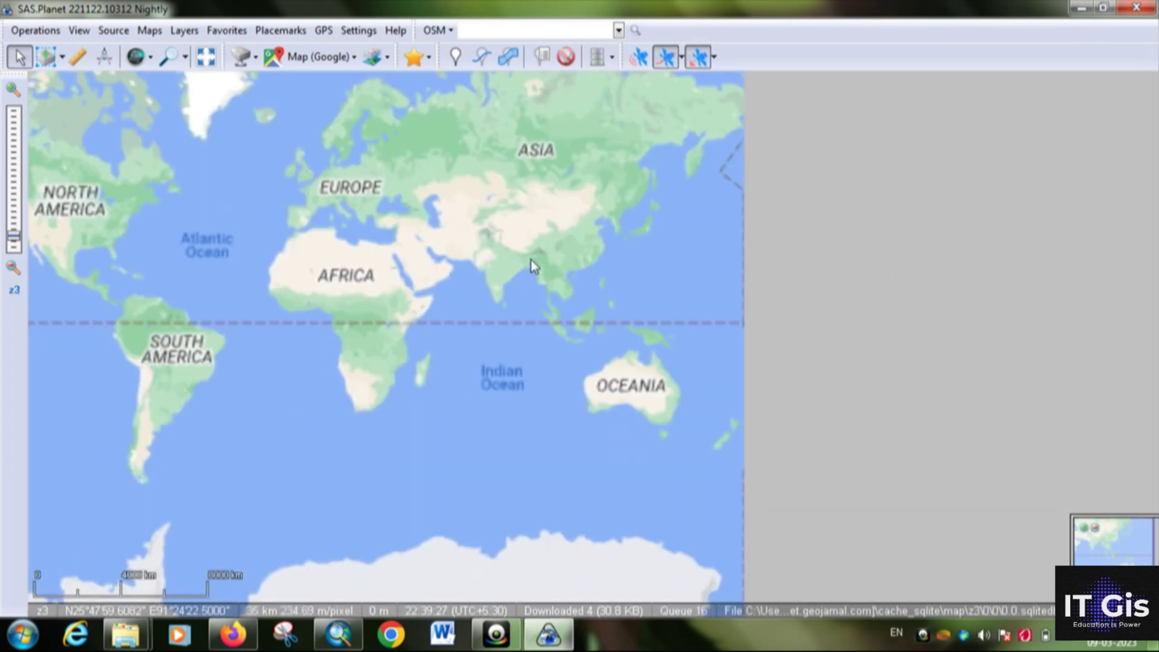
scroll(527, 261, "up", 1)
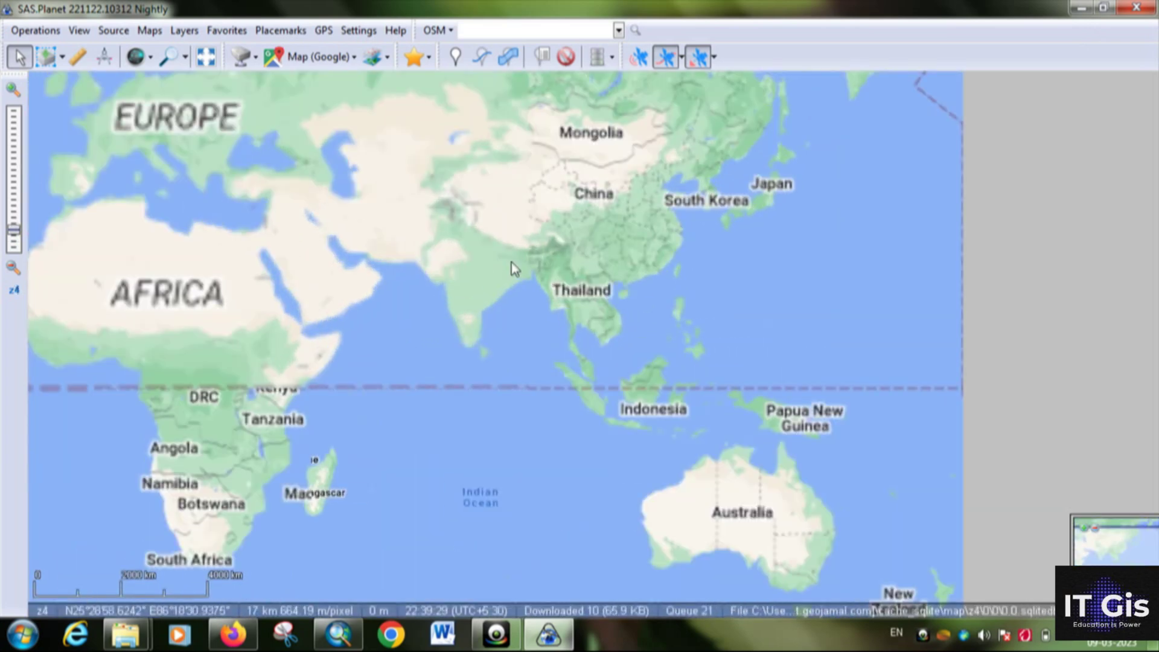
scroll(512, 264, "up", 1)
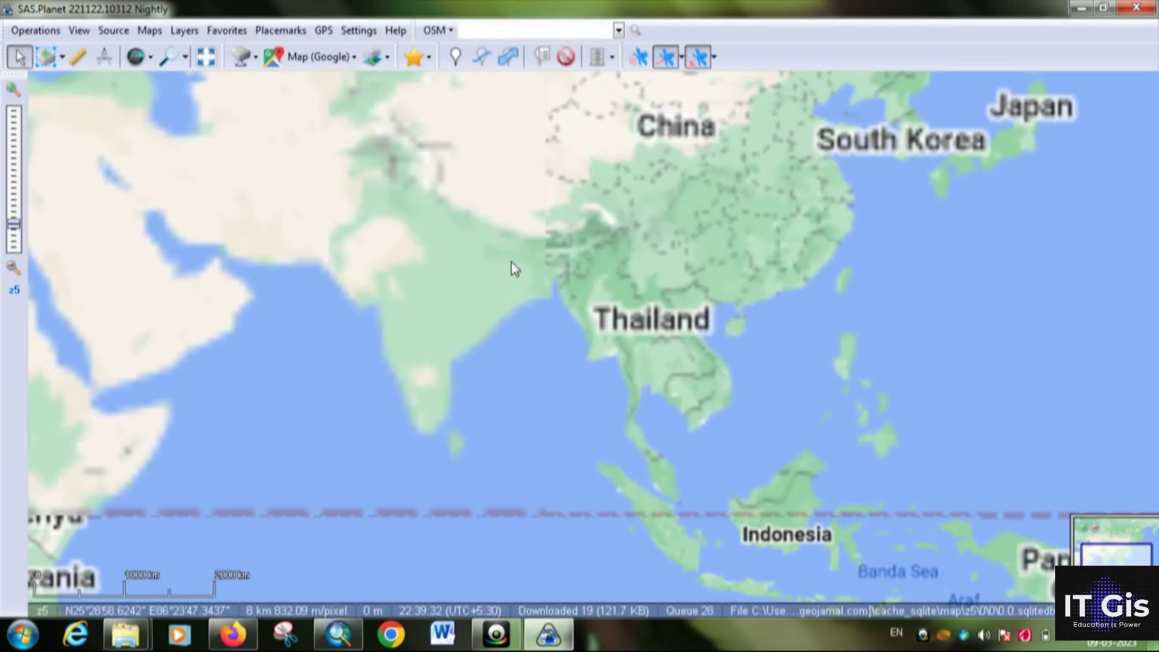
scroll(512, 263, "up", 1)
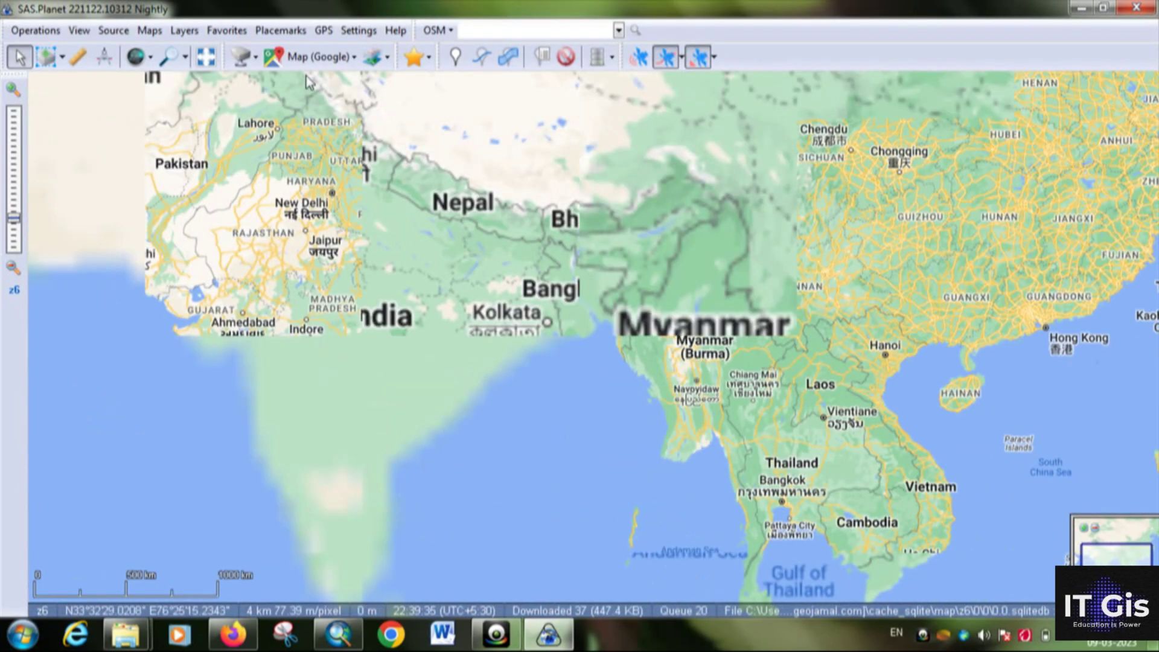
left_click(336, 62)
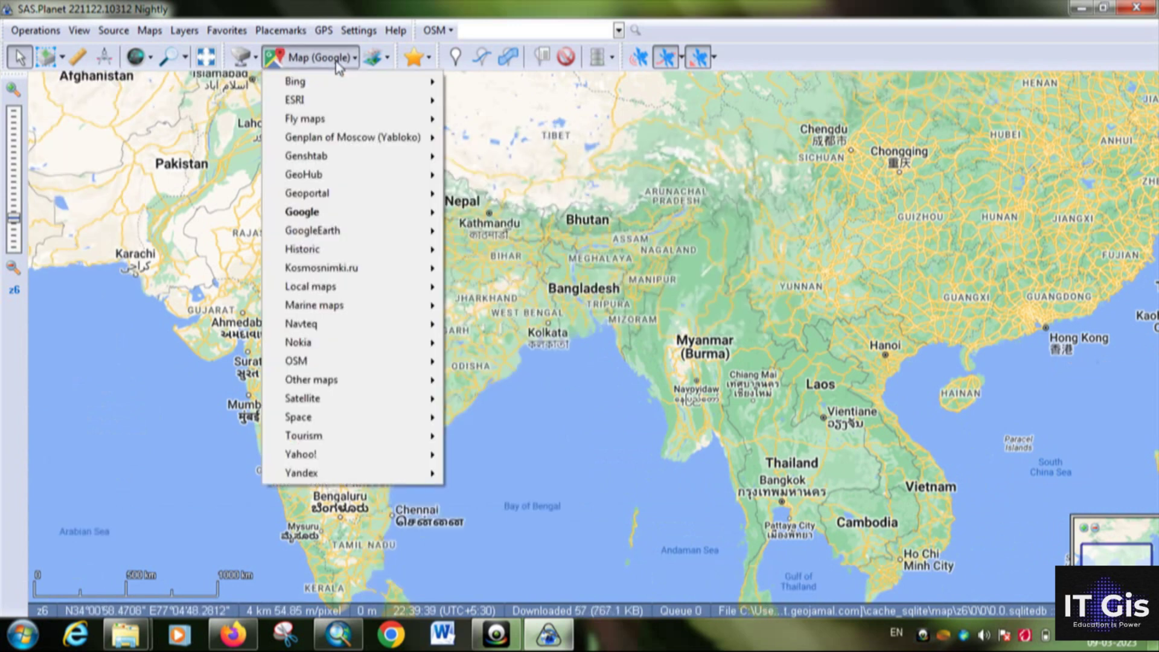
mouse_move(363, 85)
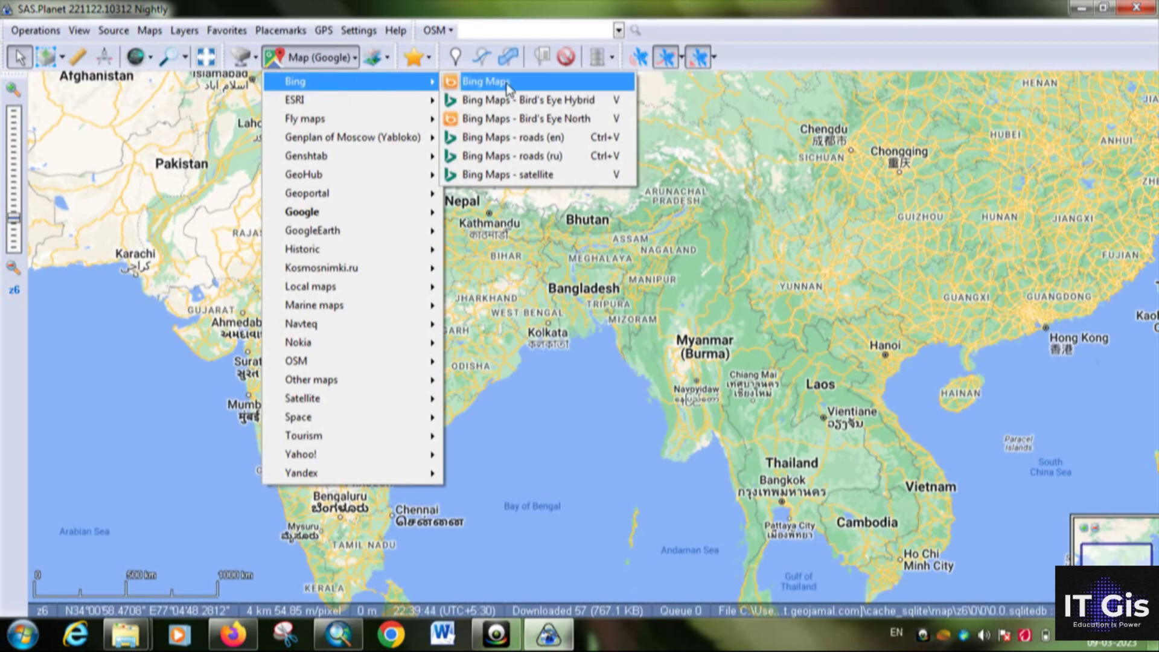
left_click(513, 176)
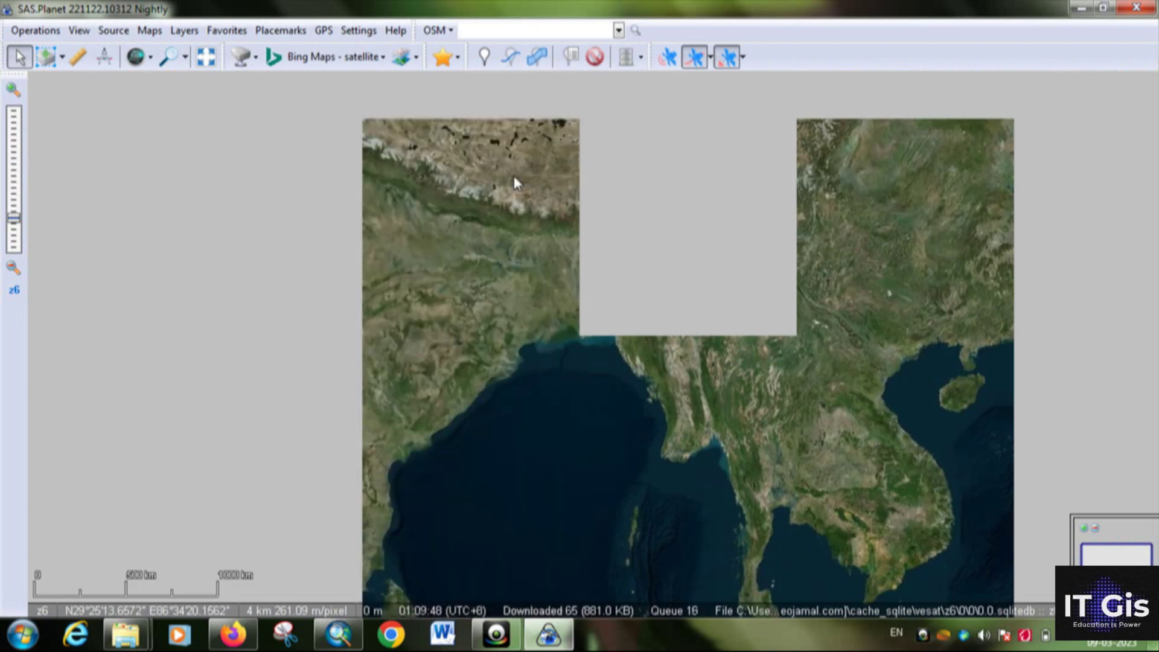
Switch the displayed map source to Landscape (Google).
left_click(335, 57)
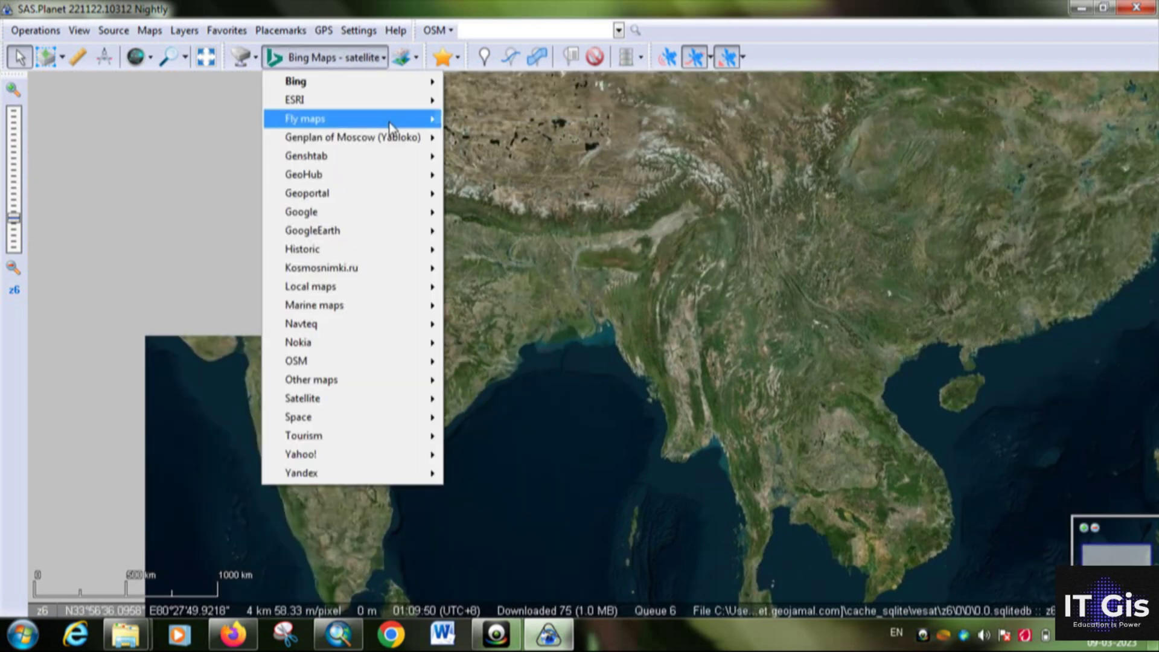
mouse_move(391, 128)
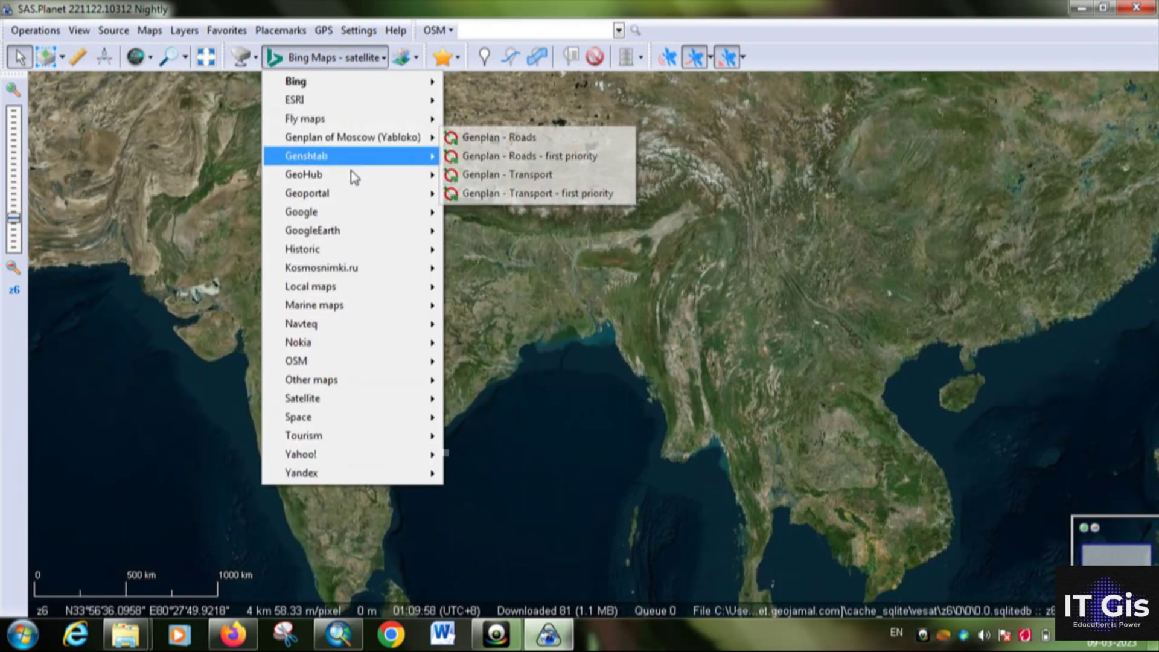
mouse_move(384, 214)
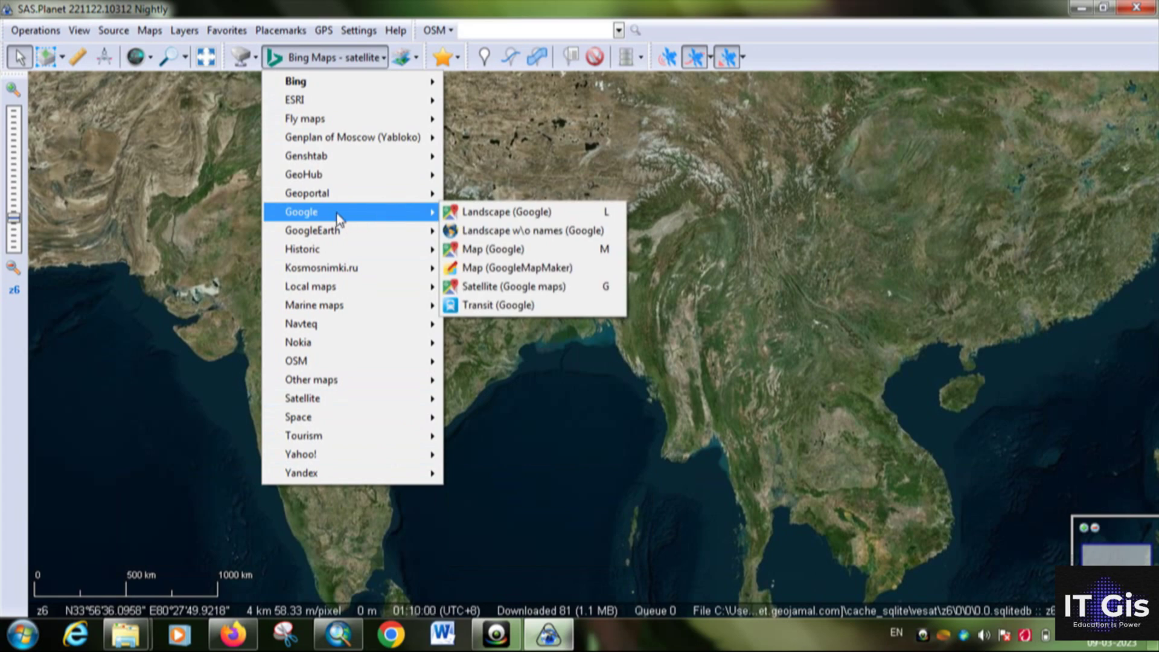
left_click(462, 213)
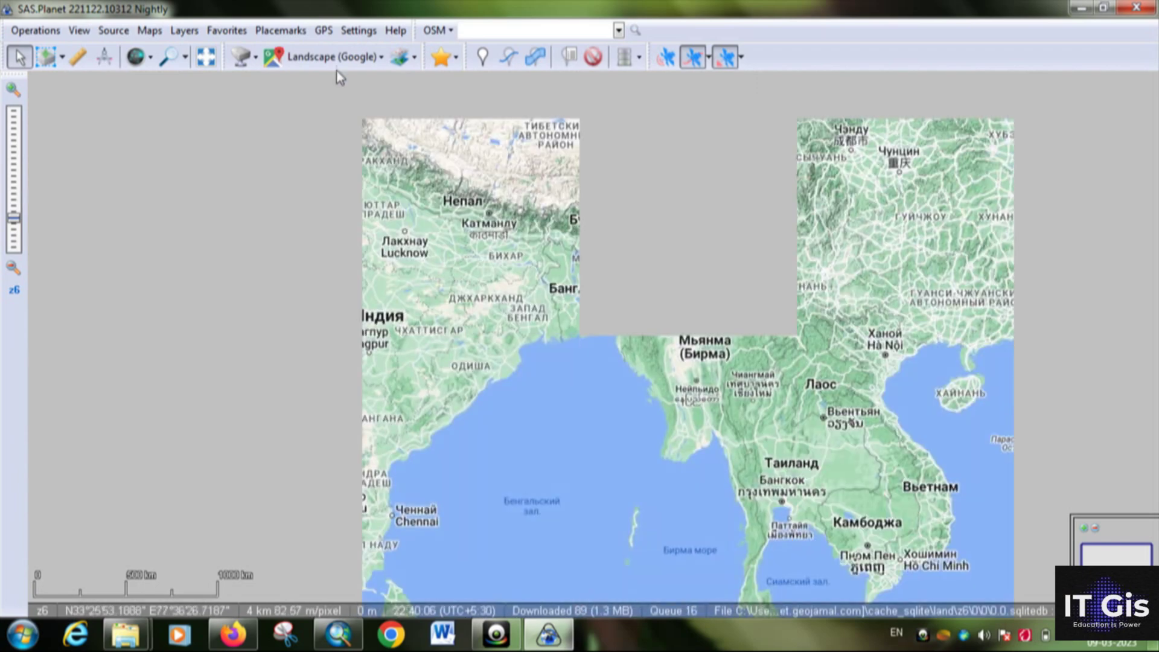
Set the map source back to Bing Maps - satellite and bring eastern India into view at zoom level z7.
left_click(333, 58)
mouse_move(391, 88)
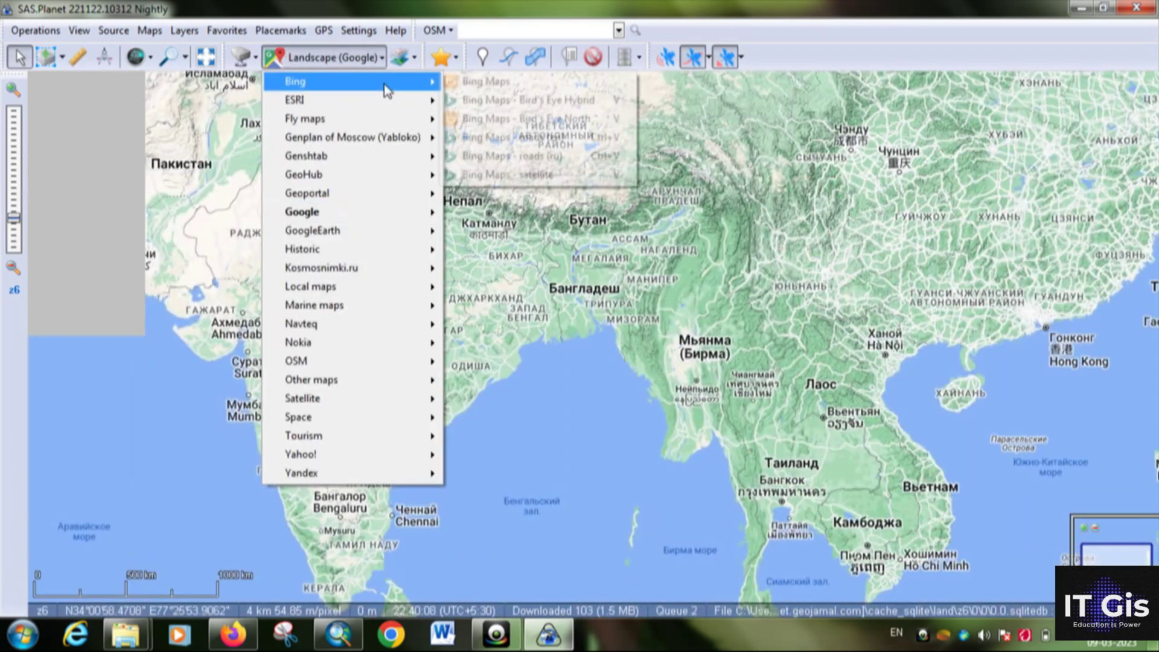
left_click(488, 176)
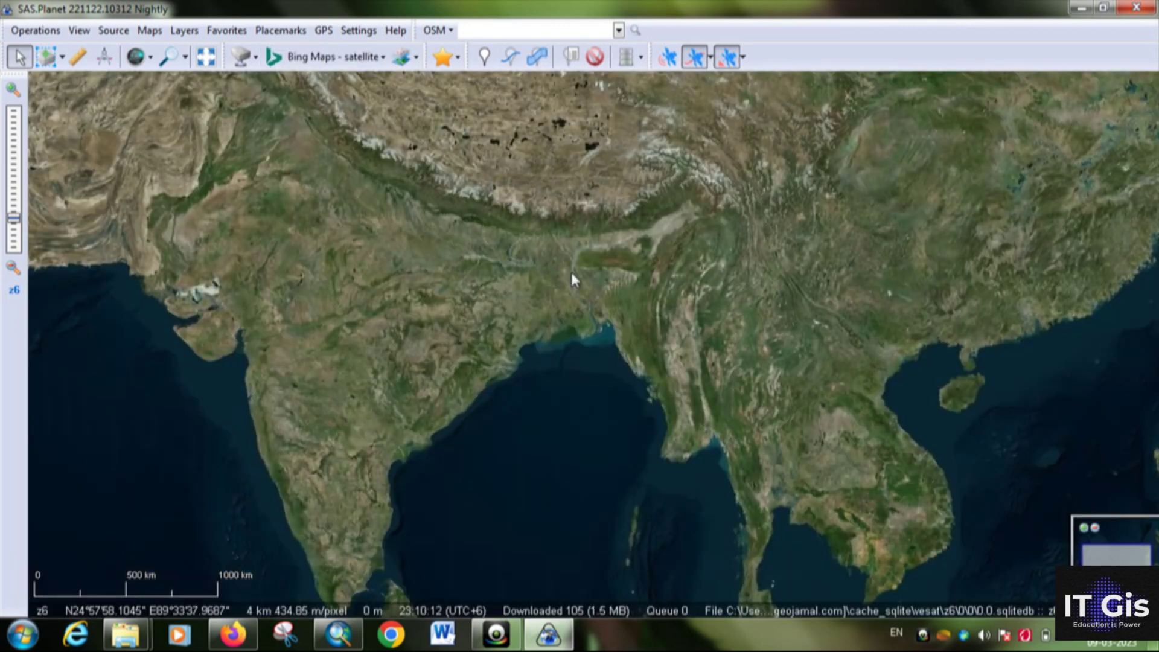
scroll(567, 278, "up", 1)
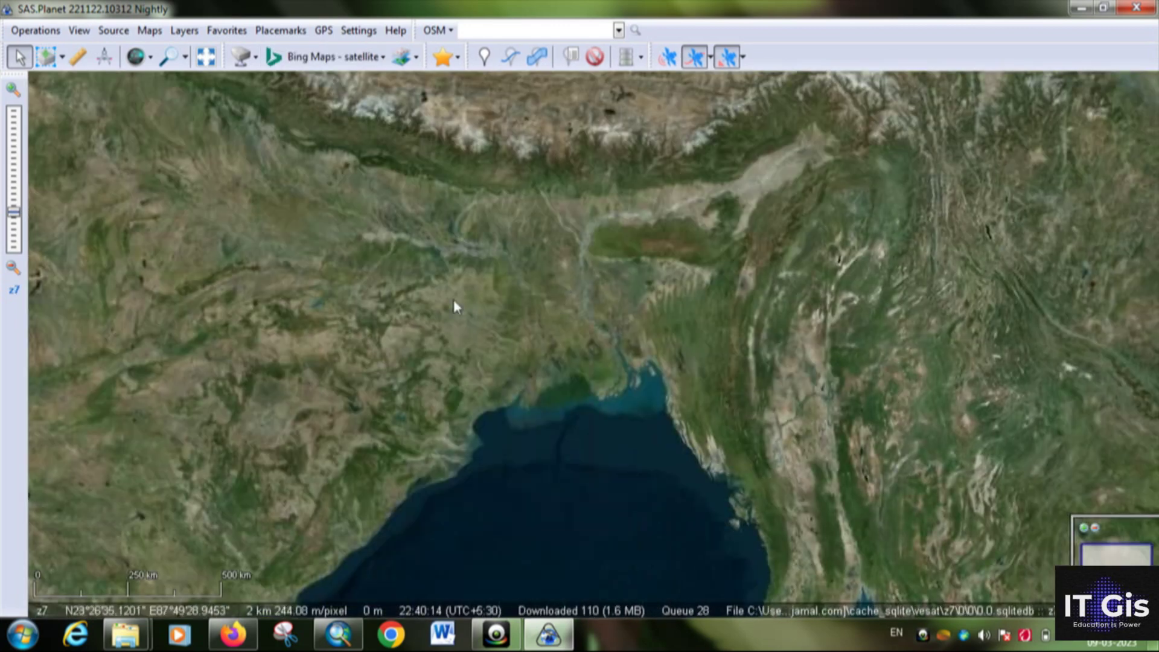
left_click_drag(422, 280, 498, 295)
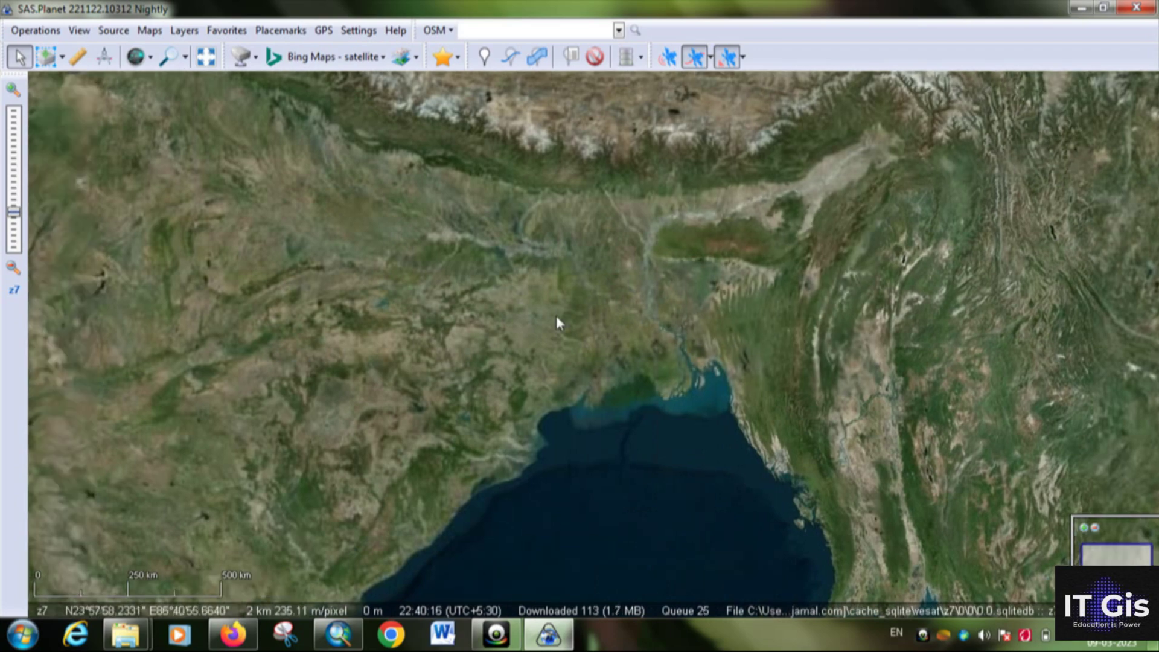
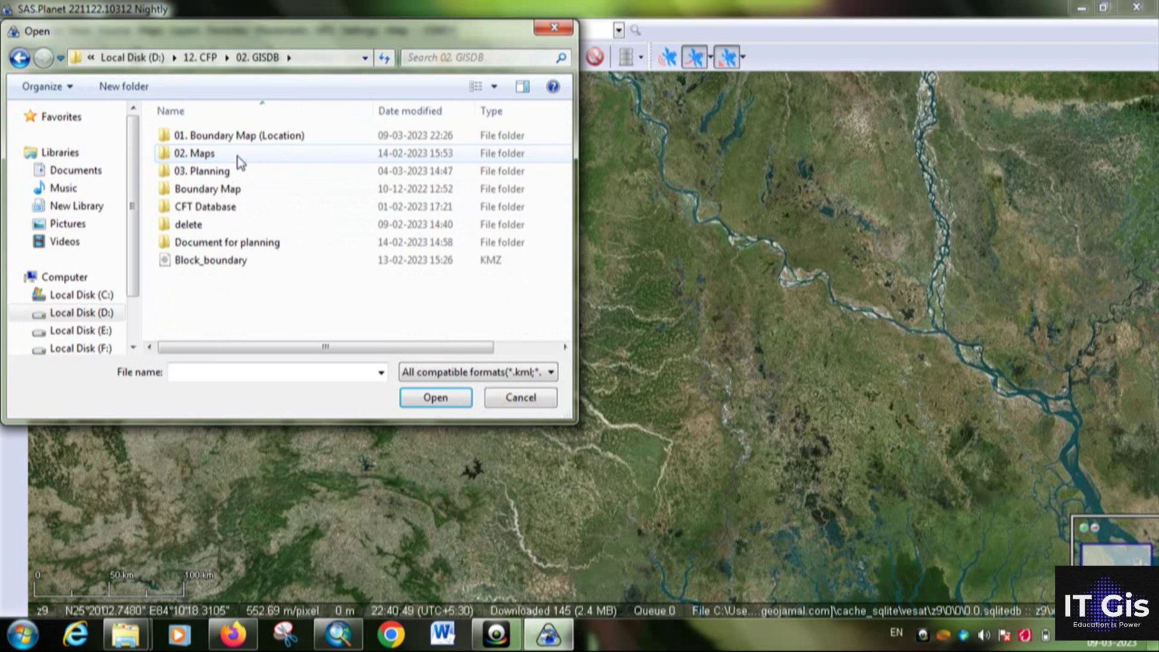
Import the Block_boundary KMZ file from the 02. GISDB folder with the default import parameters and fit it to the screen.
left_click(20, 57)
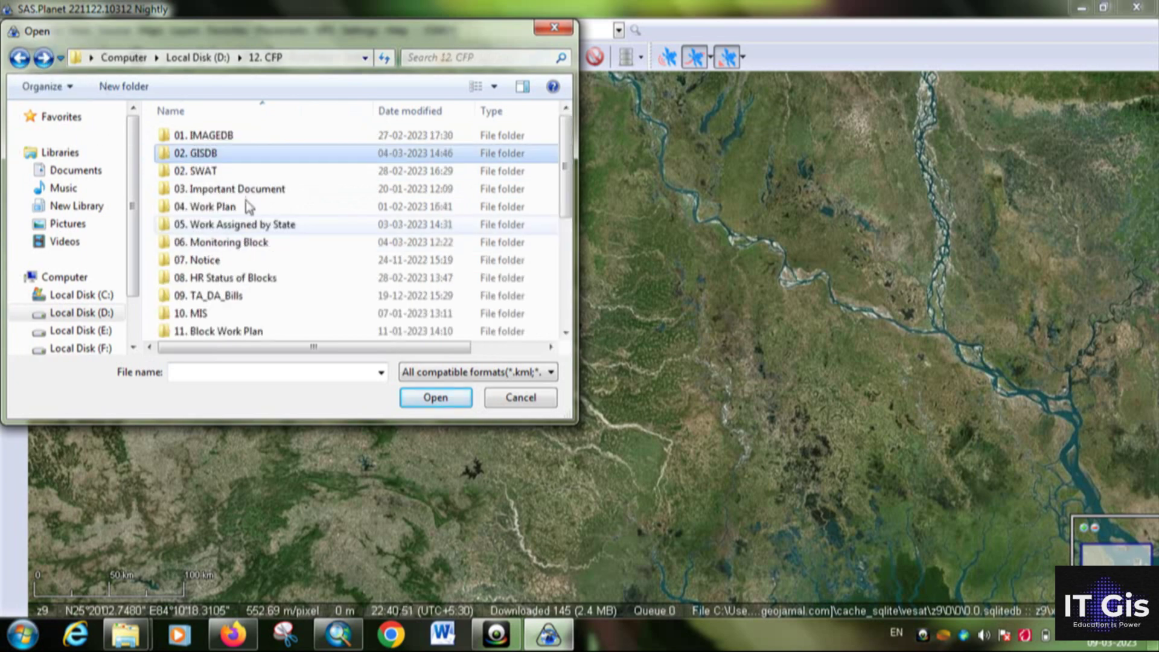
double_click(246, 148)
left_click(241, 262)
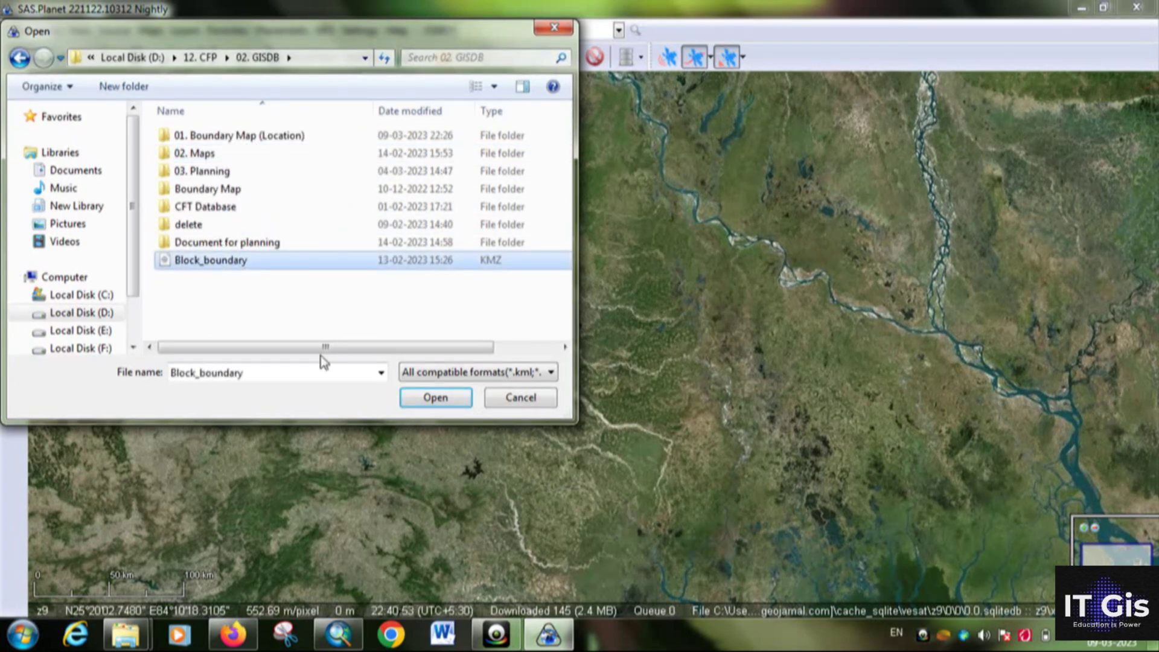
left_click(416, 406)
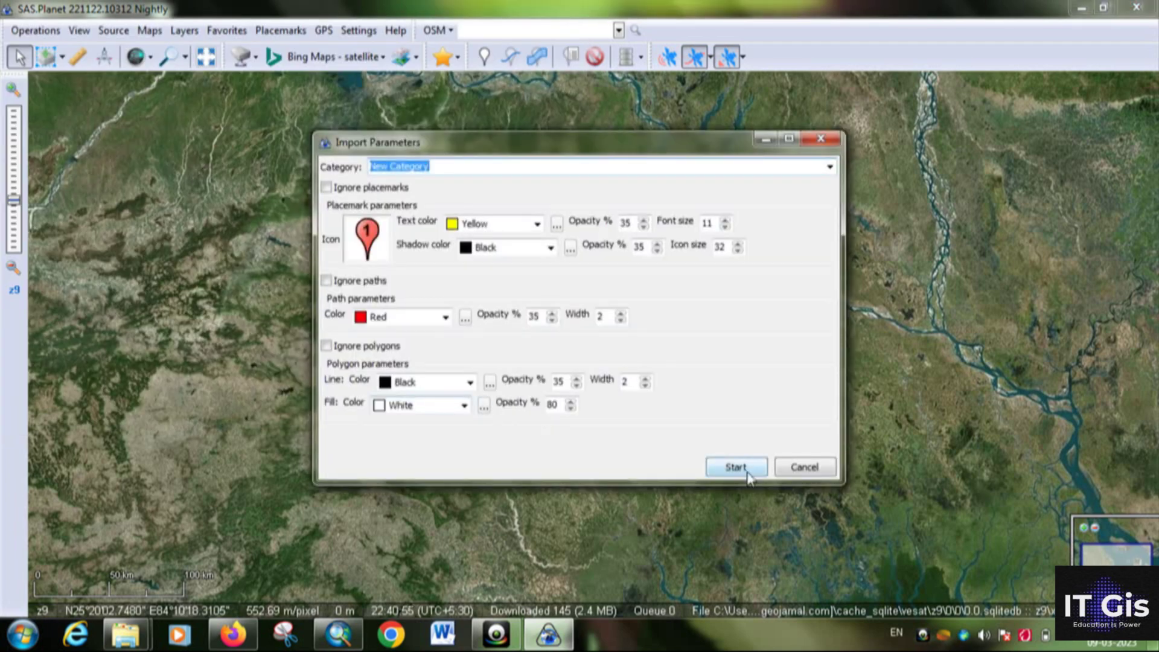
left_click(736, 467)
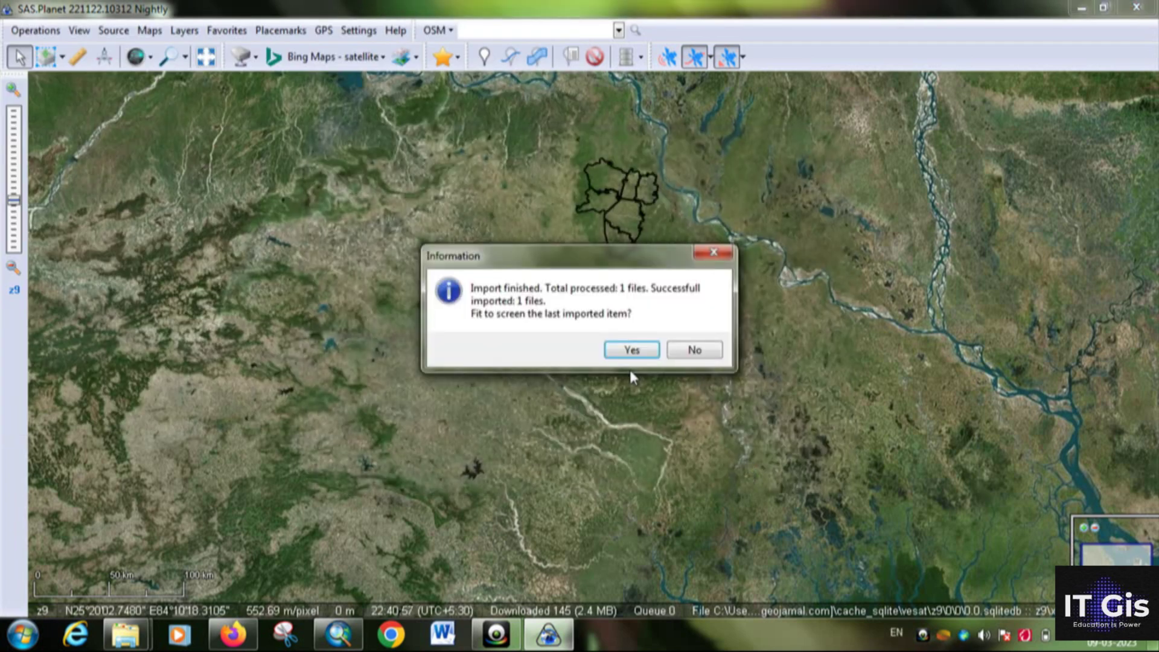
left_click(631, 350)
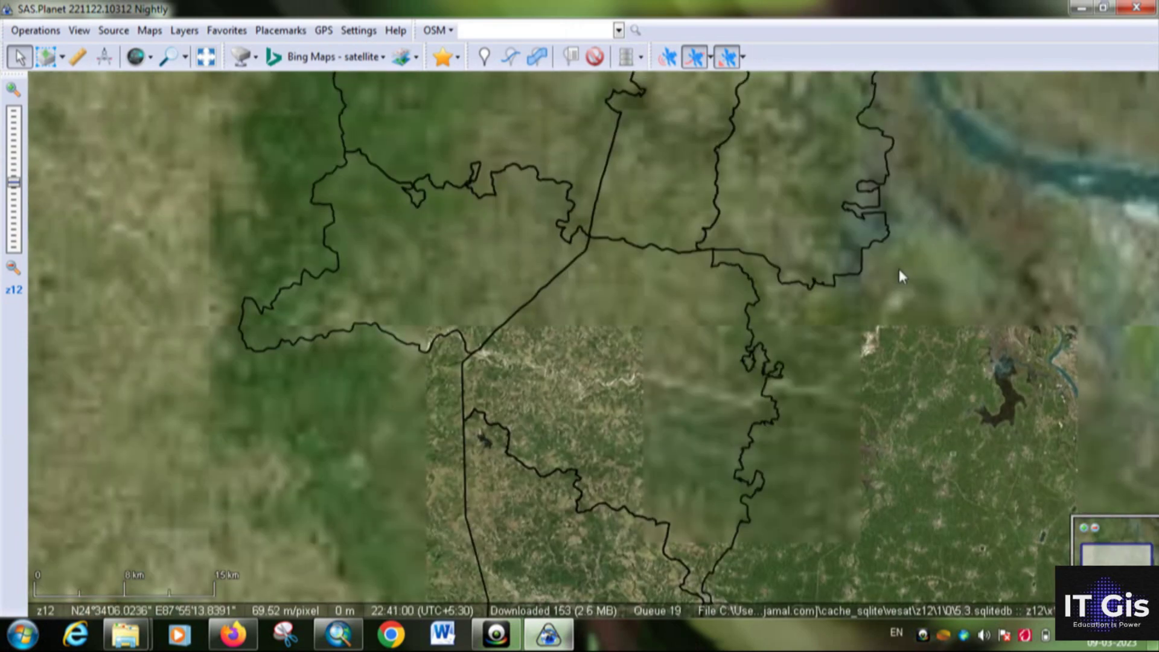
Hide the imported block boundaries on the map.
left_click_drag(897, 267, 821, 317)
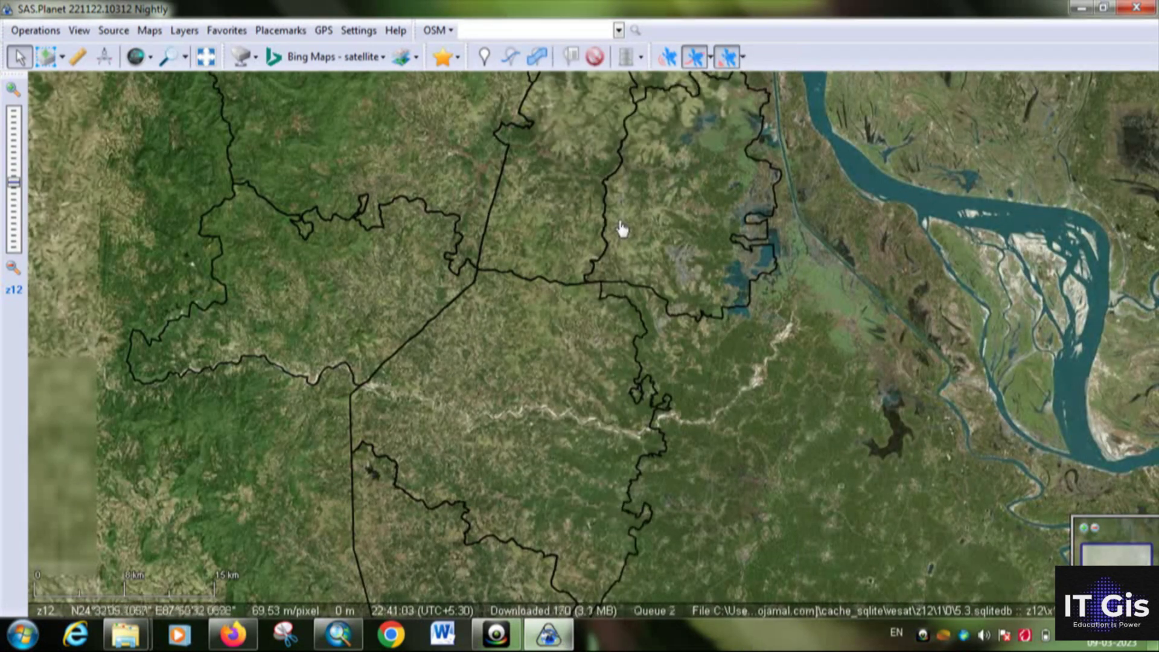
scroll(621, 227, "up", 1)
left_click(596, 57)
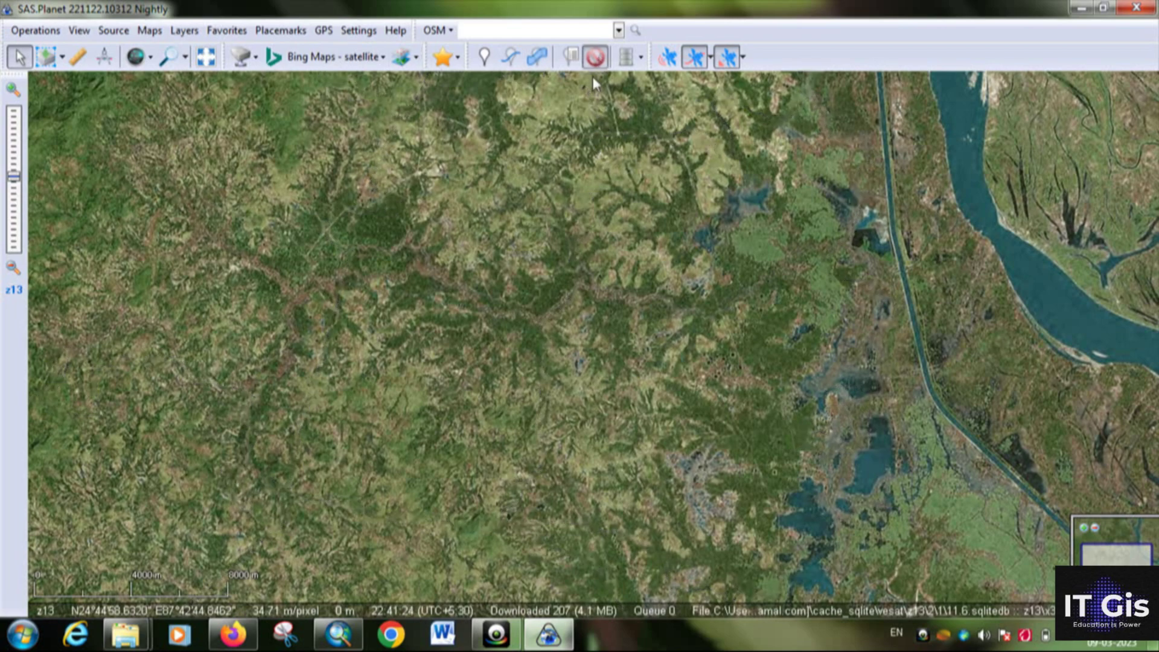
At zoom level z17, make a rectangular selection over the town that includes the oval stadium and the railway line.
scroll(759, 346, "up", 1)
scroll(760, 355, "up", 1)
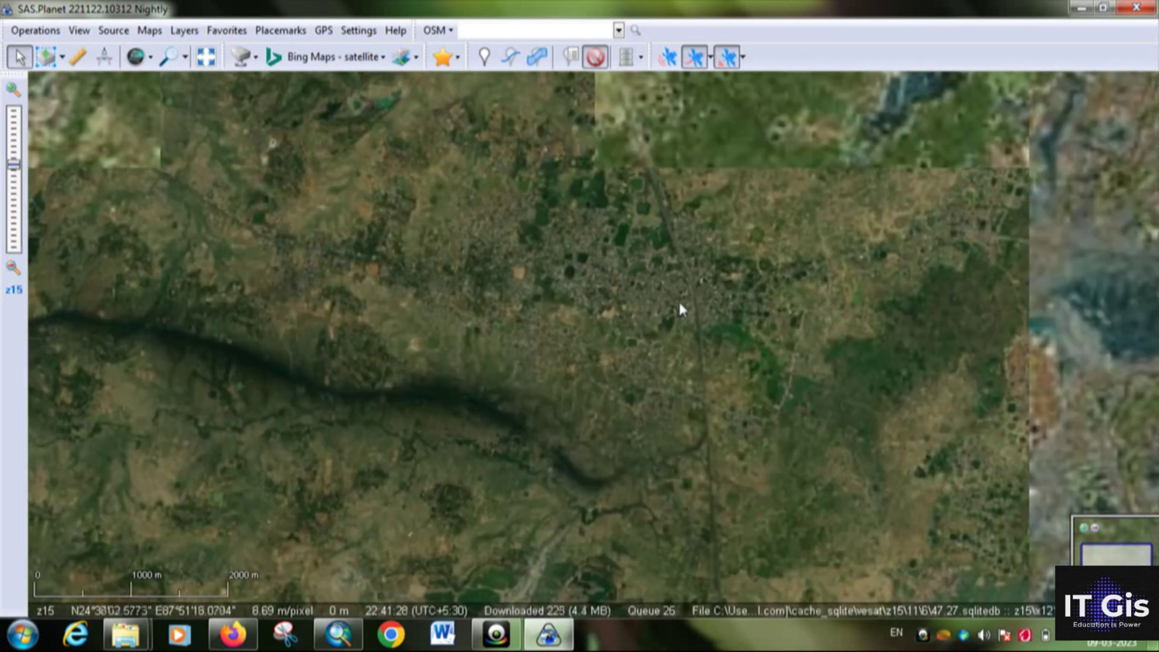
scroll(680, 309, "up", 1)
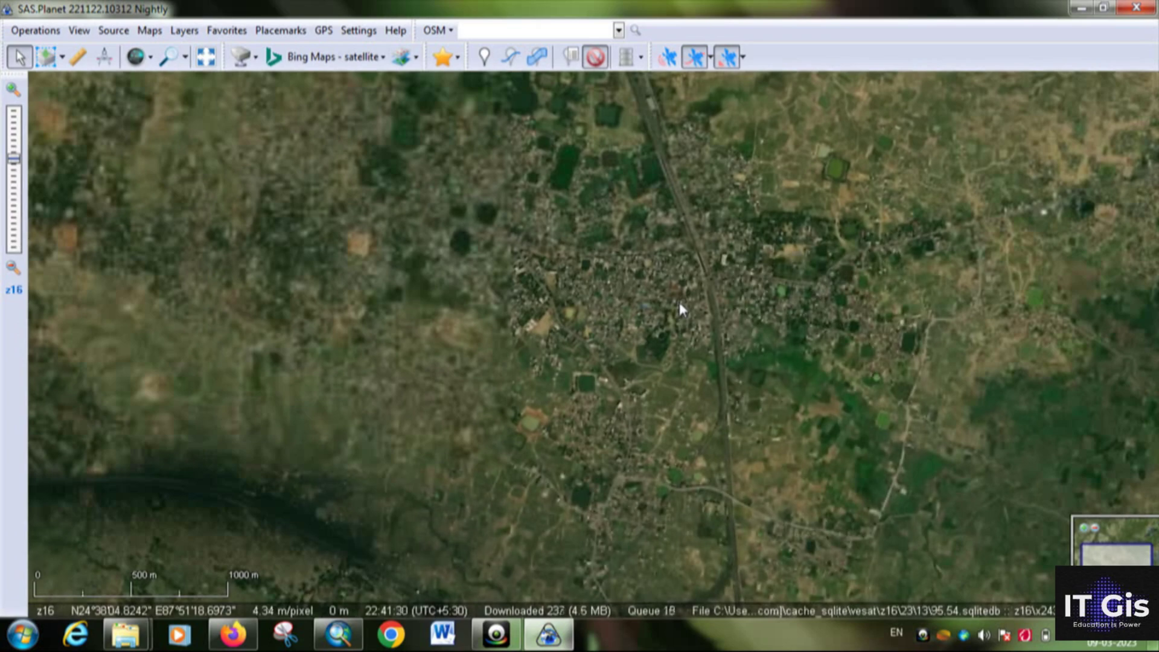
scroll(681, 310, "up", 1)
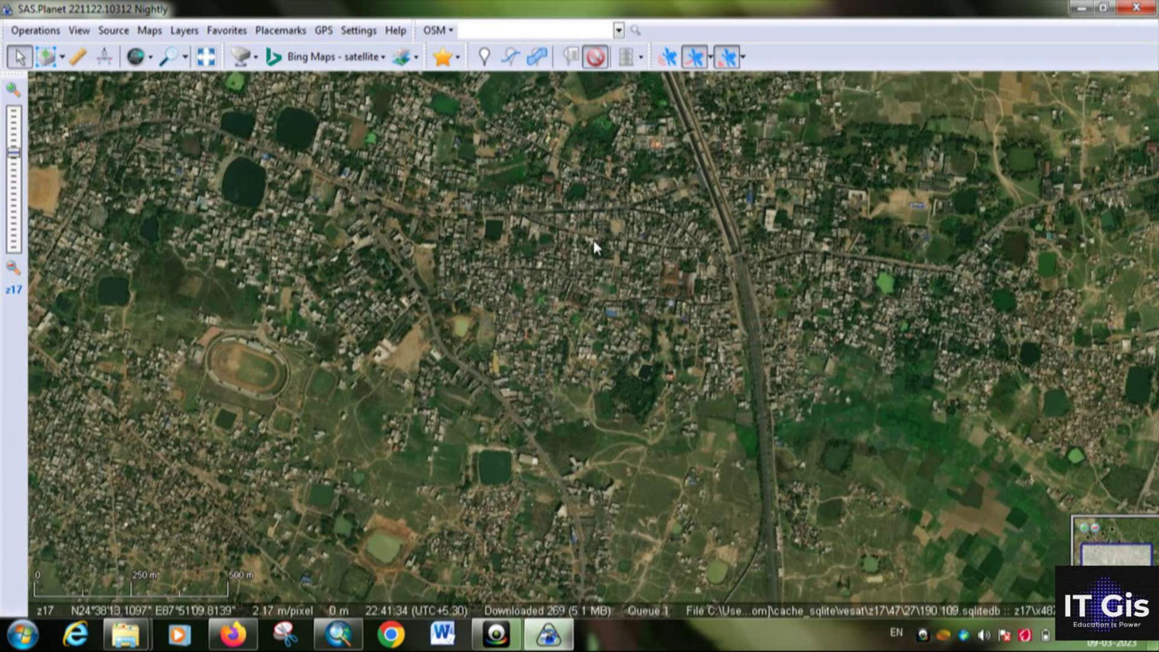
left_click_drag(596, 246, 603, 295)
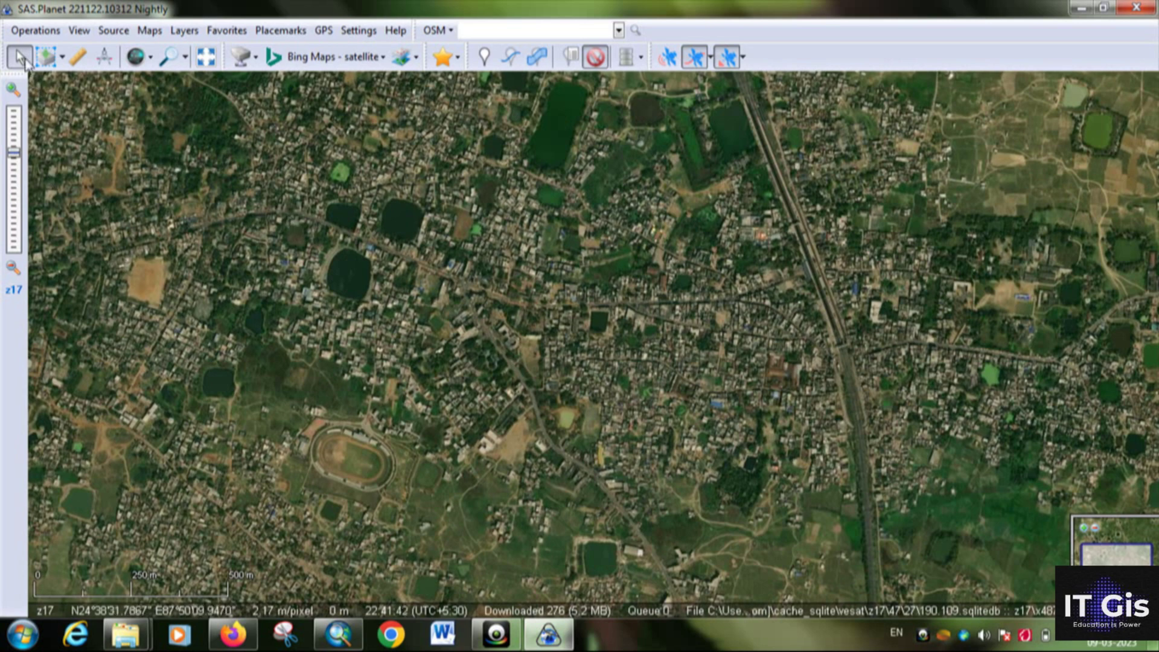
left_click(60, 58)
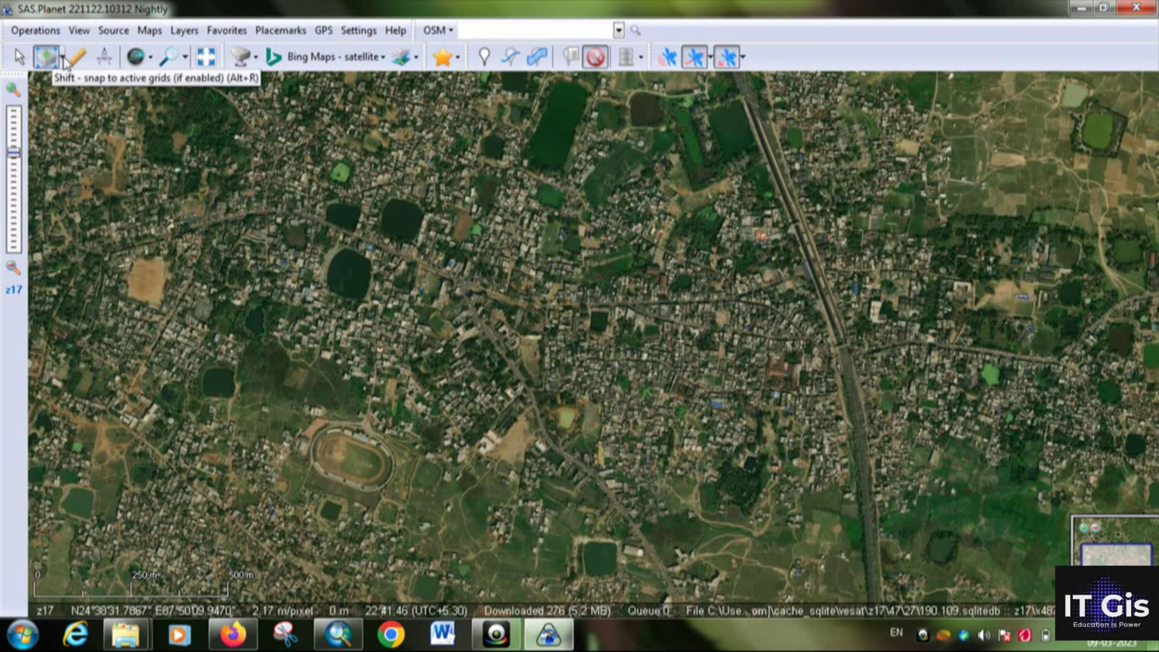
left_click(63, 60)
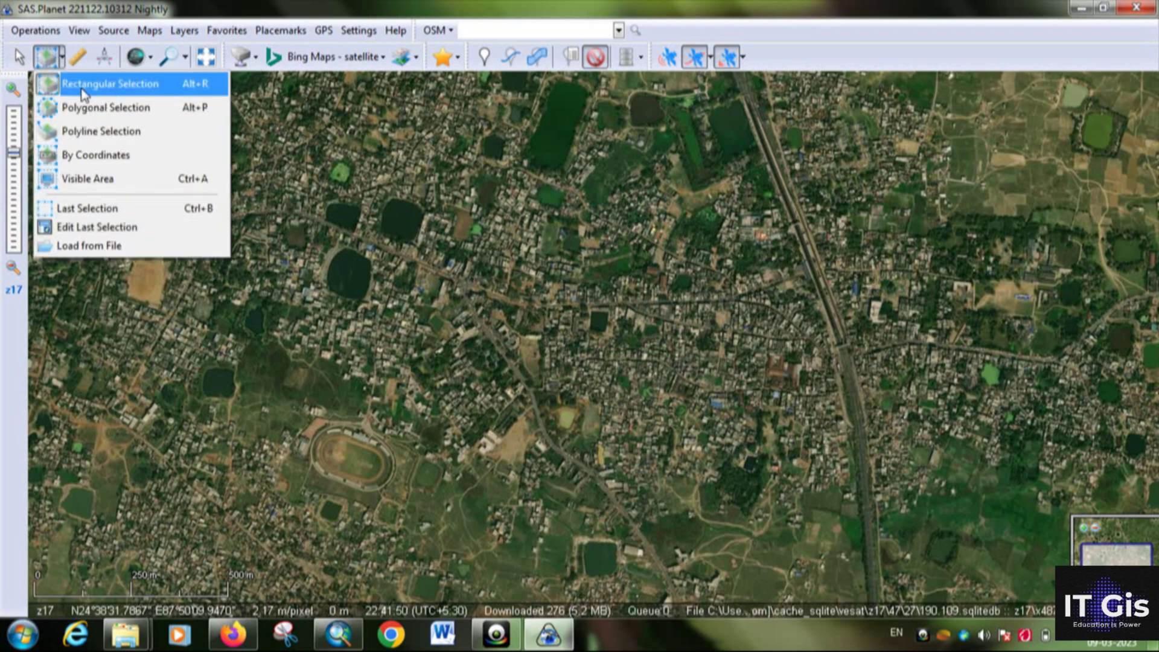
left_click(147, 88)
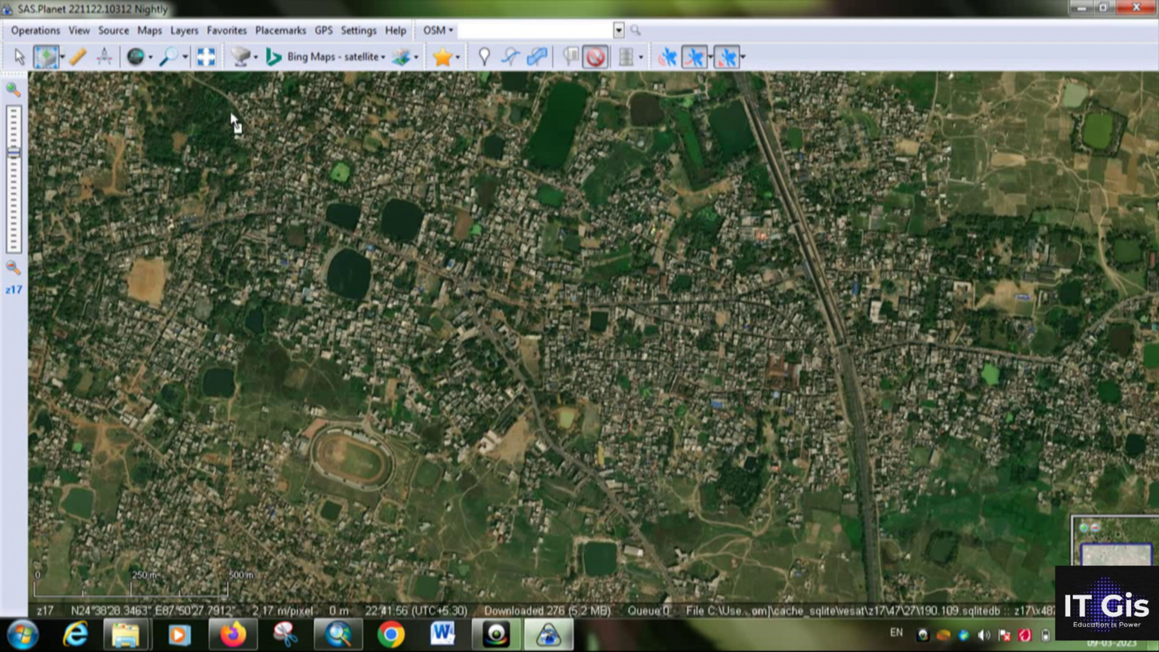
left_click_drag(283, 104, 969, 578)
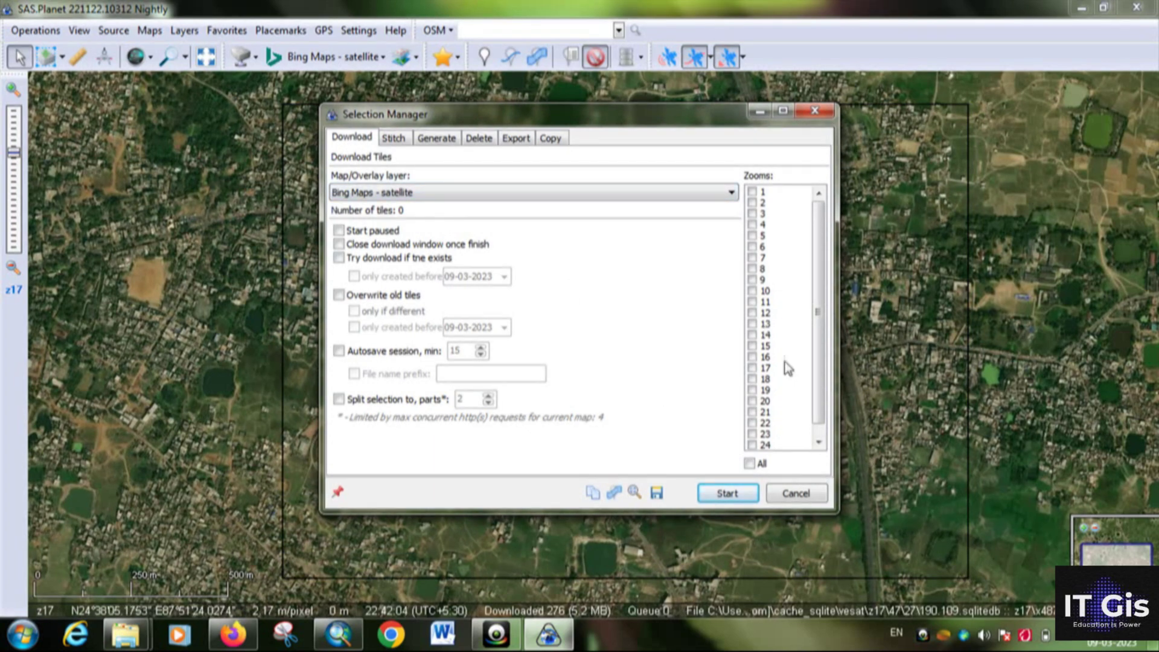
Choose zoom level 20 for downloading the Bing Maps - satellite tiles of the selection.
left_click_drag(814, 317, 819, 385)
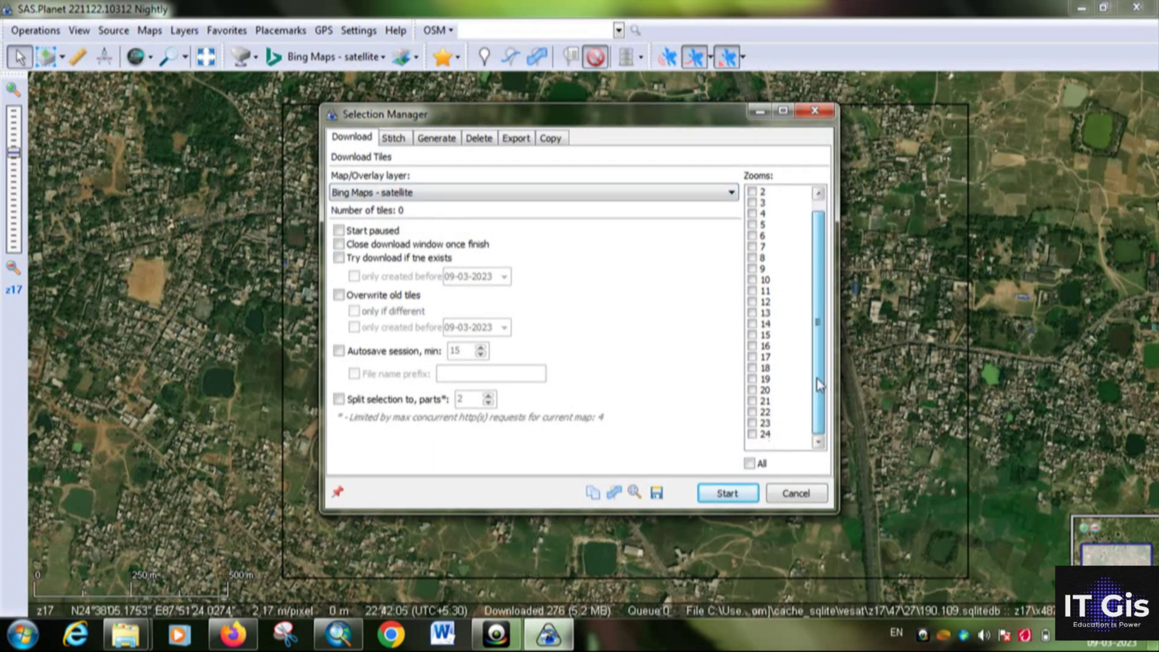
left_click(752, 391)
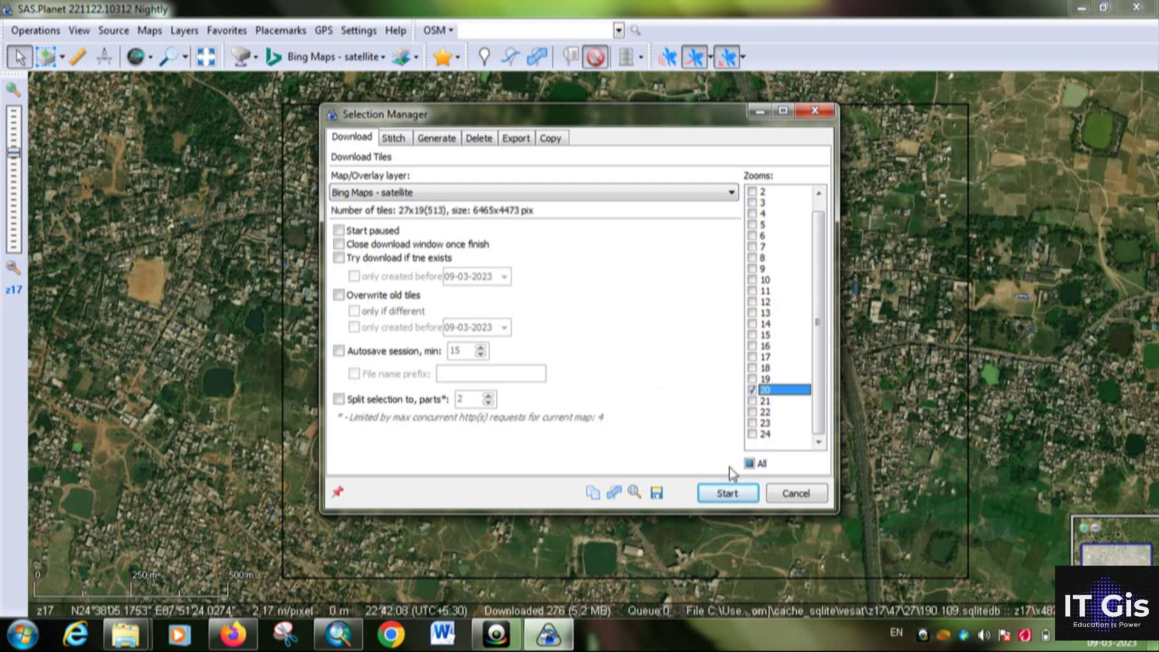
left_click_drag(663, 114, 733, 138)
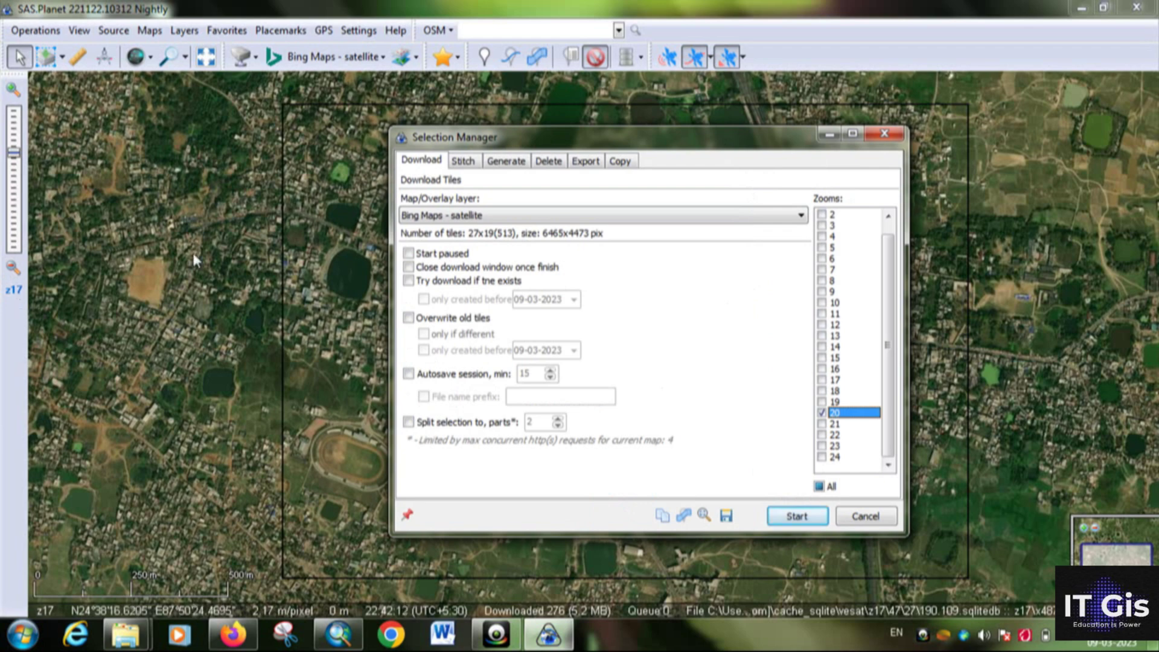
scroll(306, 264, "up", 1)
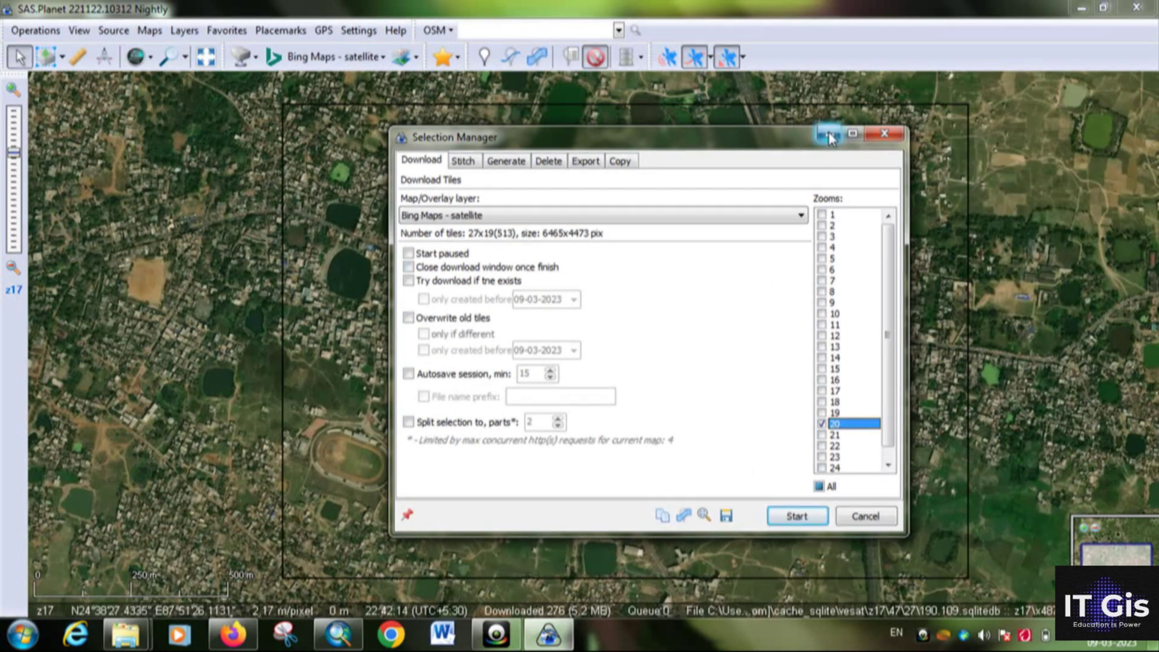
Examine the imagery detail around the selected area at zoom levels z18 to z20 with the Selection Manager minimized, and reopen the manager maximized.
left_click(429, 220)
scroll(428, 221, "up", 1)
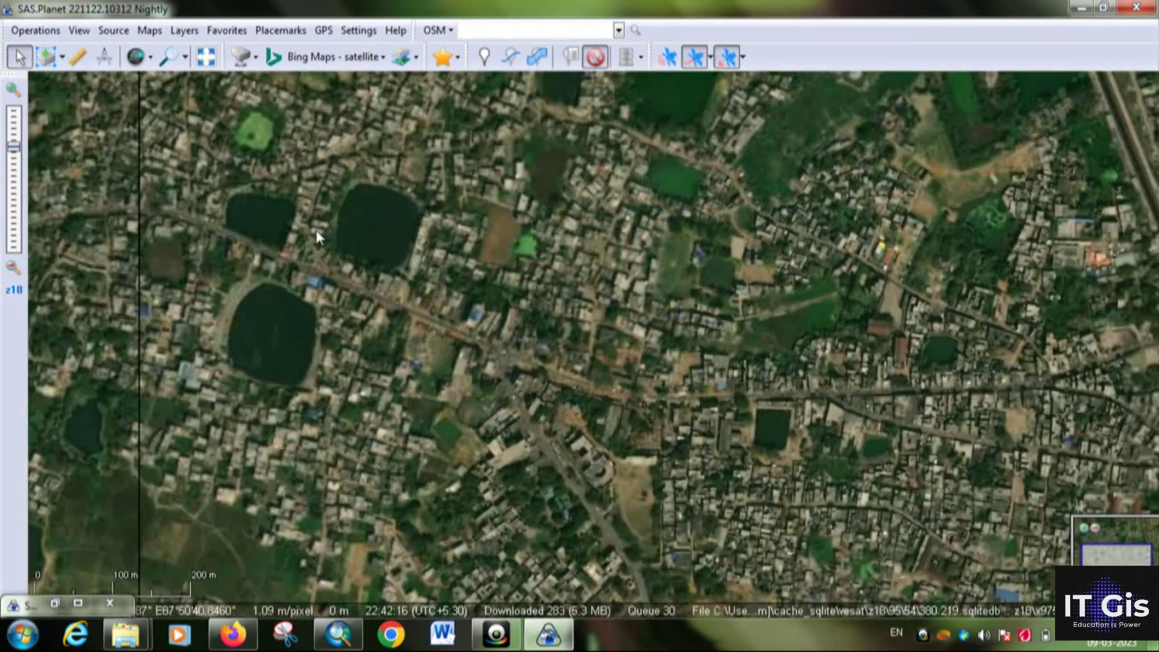
scroll(317, 192, "up", 1)
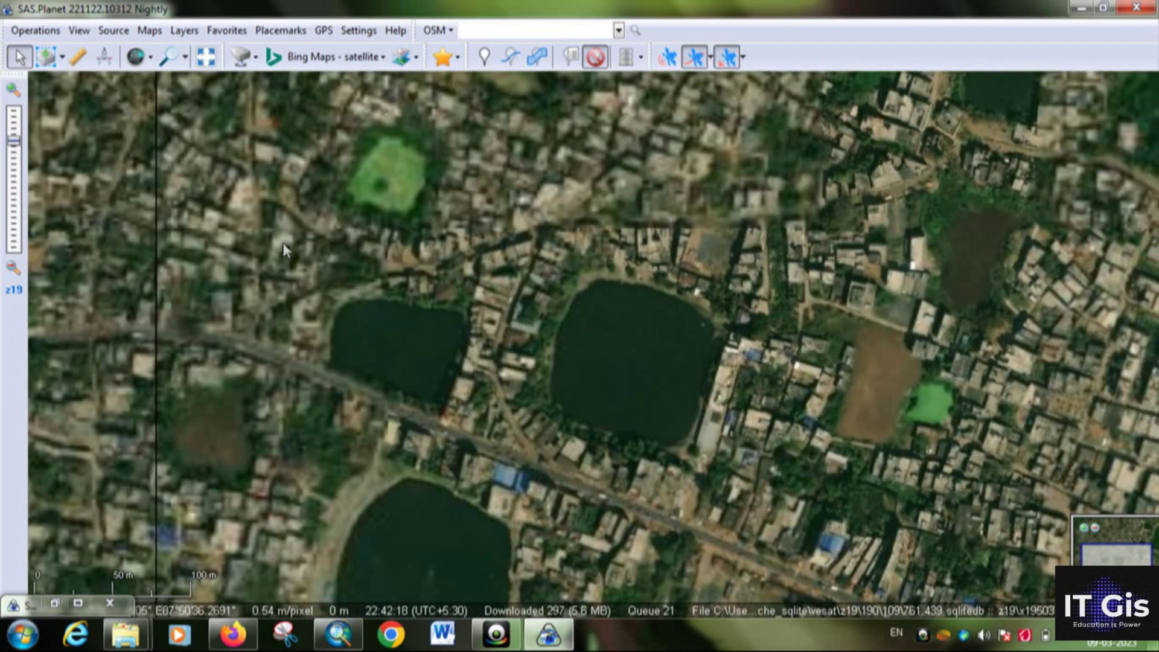
scroll(386, 241, "up", 1)
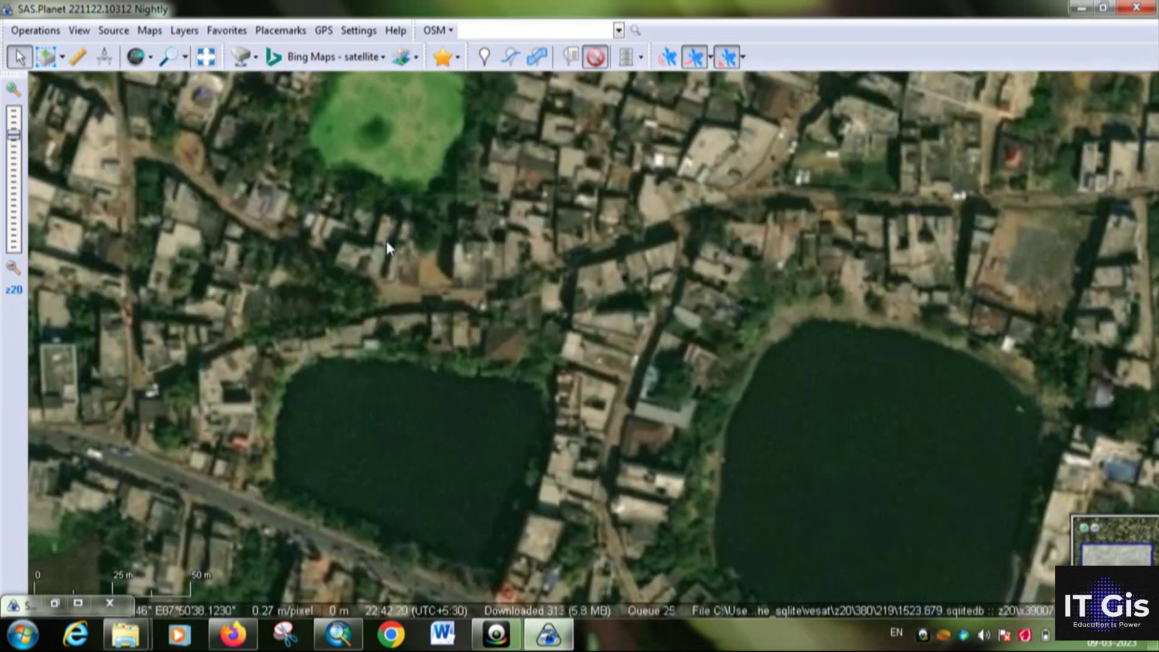
key("Up")
key("Up")
key("Up")
key("Up")
key("Up")
key("Up")
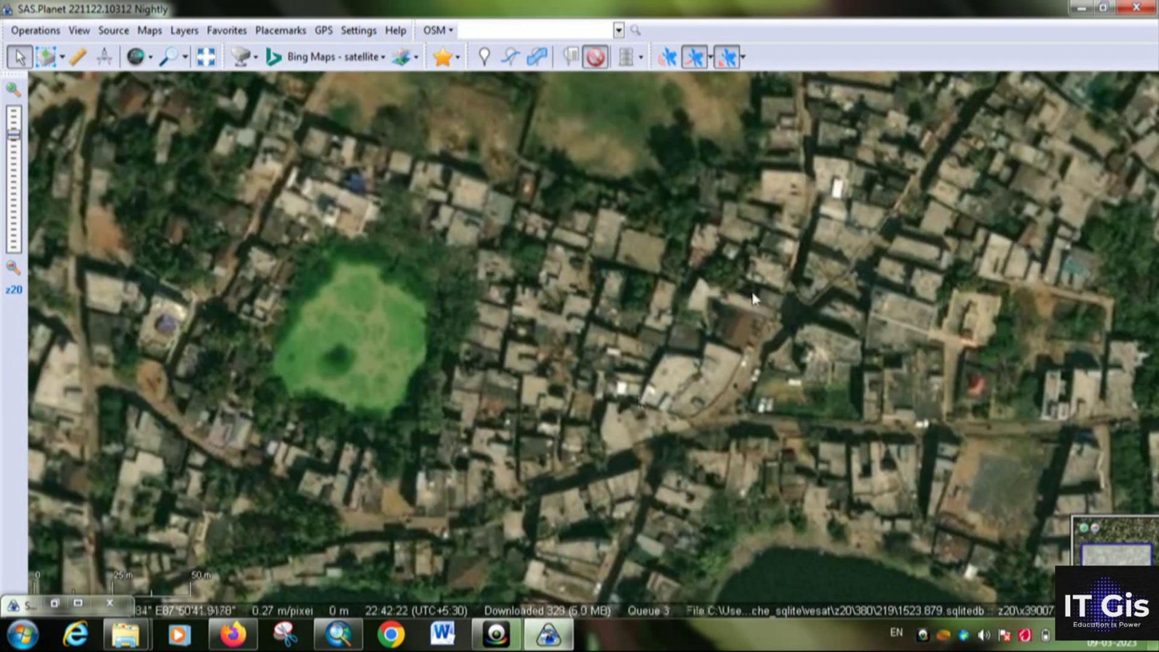
key("Up")
key("Up")
key("Up")
key("Left")
key("Left")
key("Left")
key("Left")
key("Left")
key("Left")
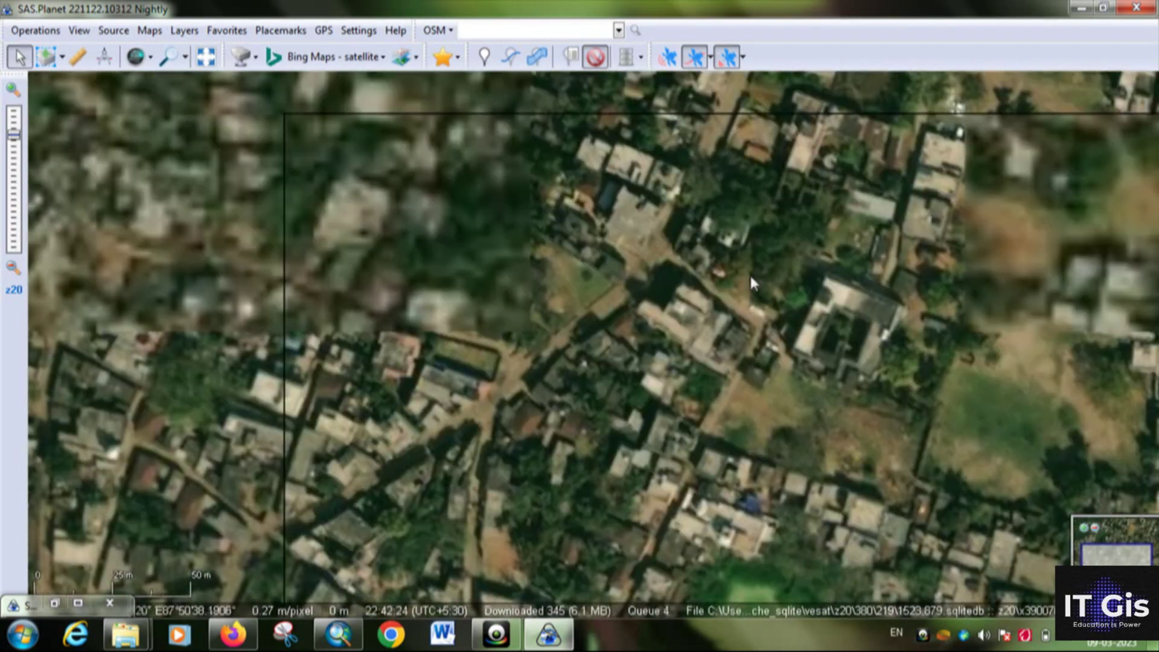
scroll(750, 328, "down", 1)
key("Down")
key("Down")
key("Right")
key("Right")
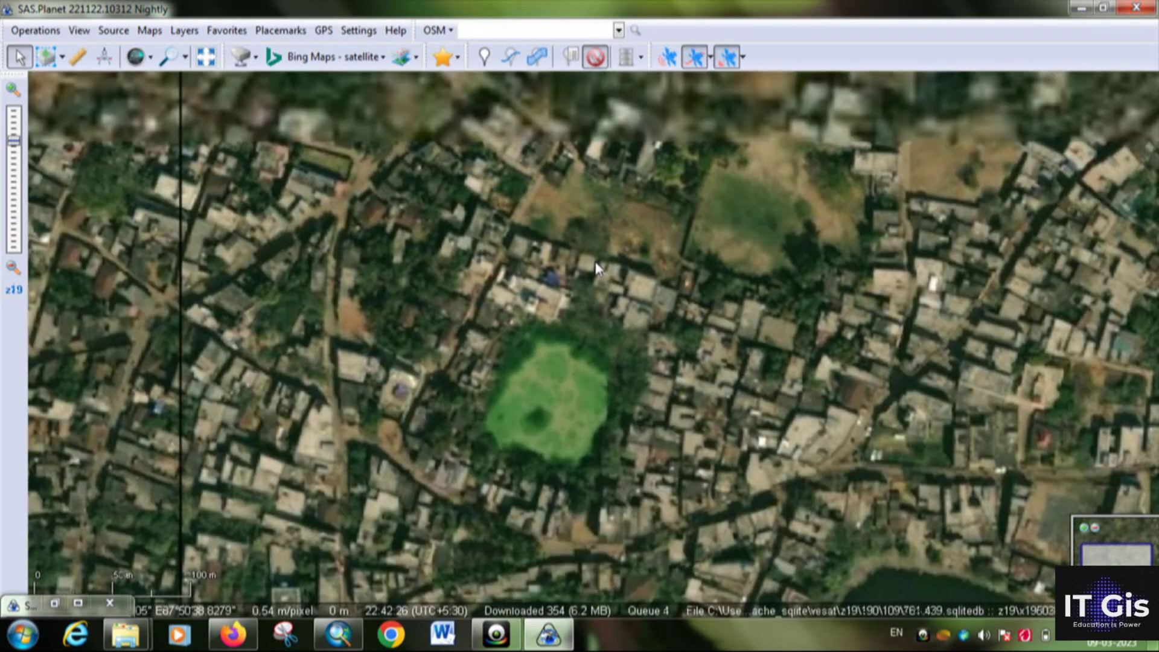
scroll(595, 262, "down", 1)
left_click(78, 603)
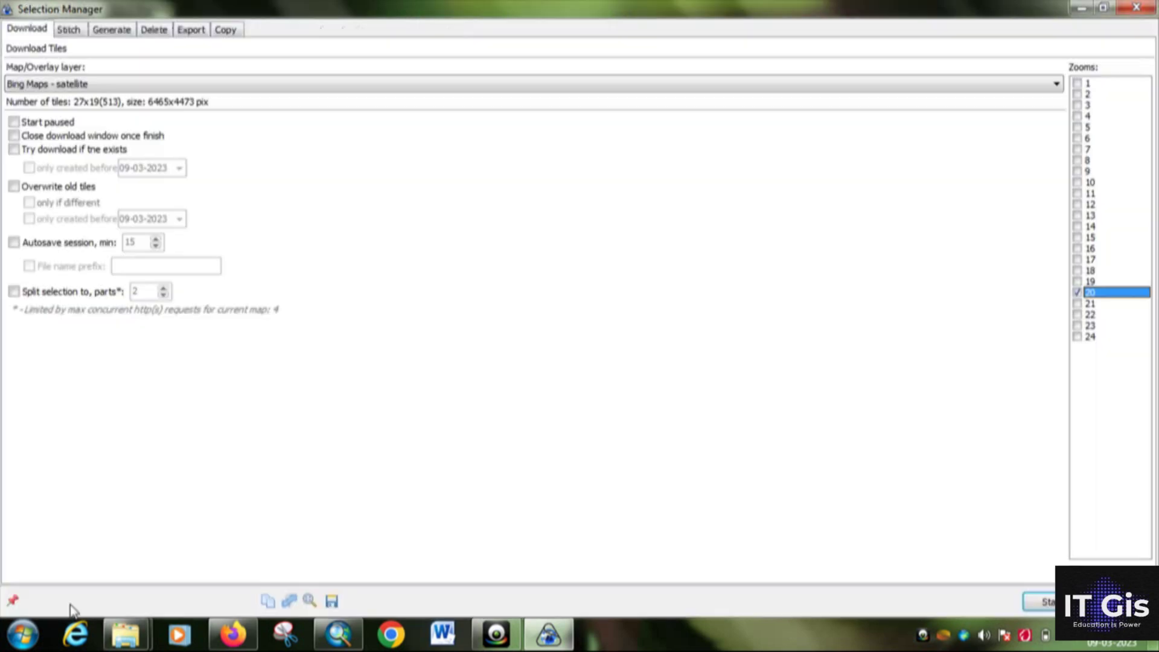
Minimize the Selection Manager, return to zoom level z17, and display the cached tiles map for z20 over the selected area.
left_click(1103, 7)
left_click_drag(749, 143, 731, 103)
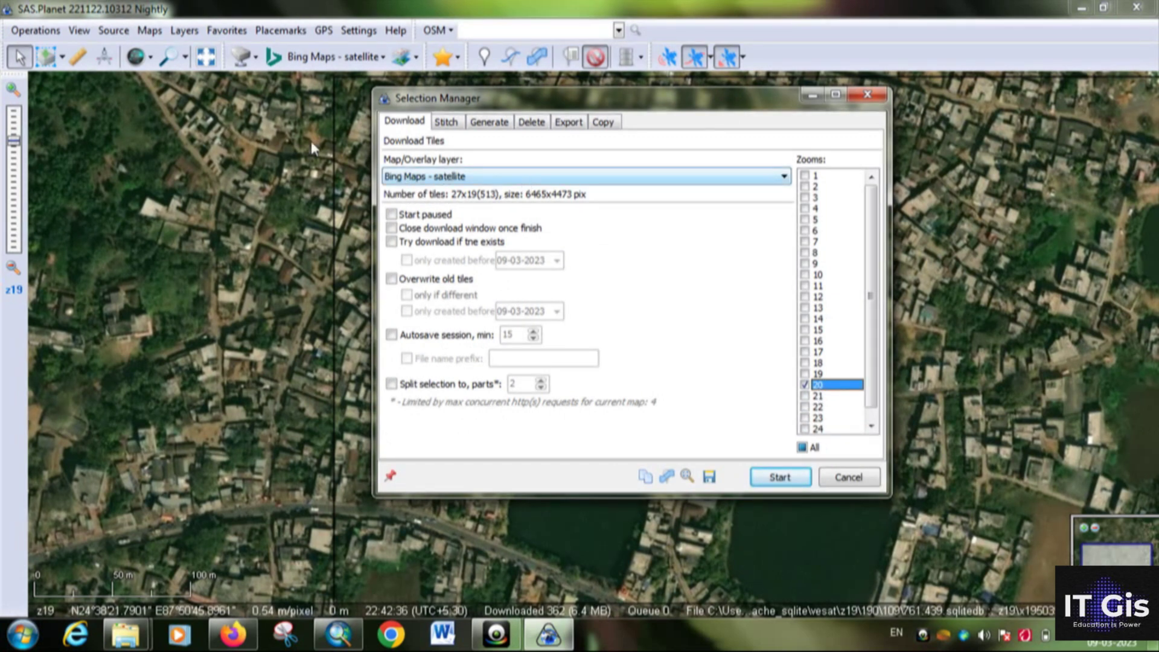
left_click(812, 95)
scroll(616, 292, "down", 1)
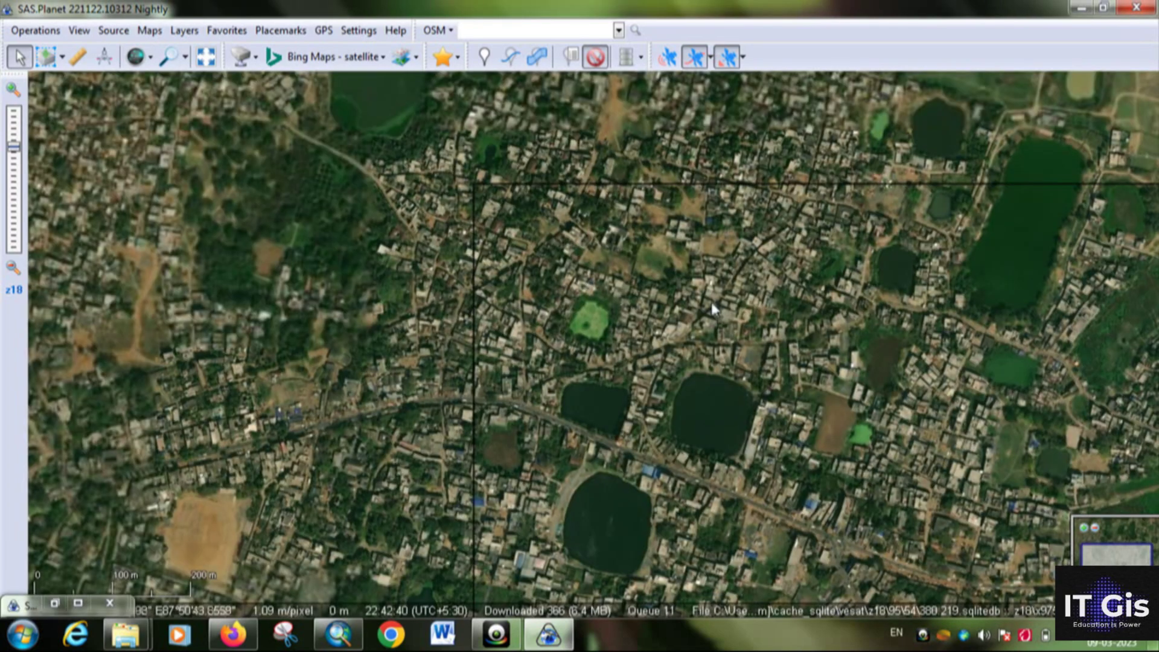
left_click_drag(711, 302, 381, 201)
scroll(538, 245, "down", 1)
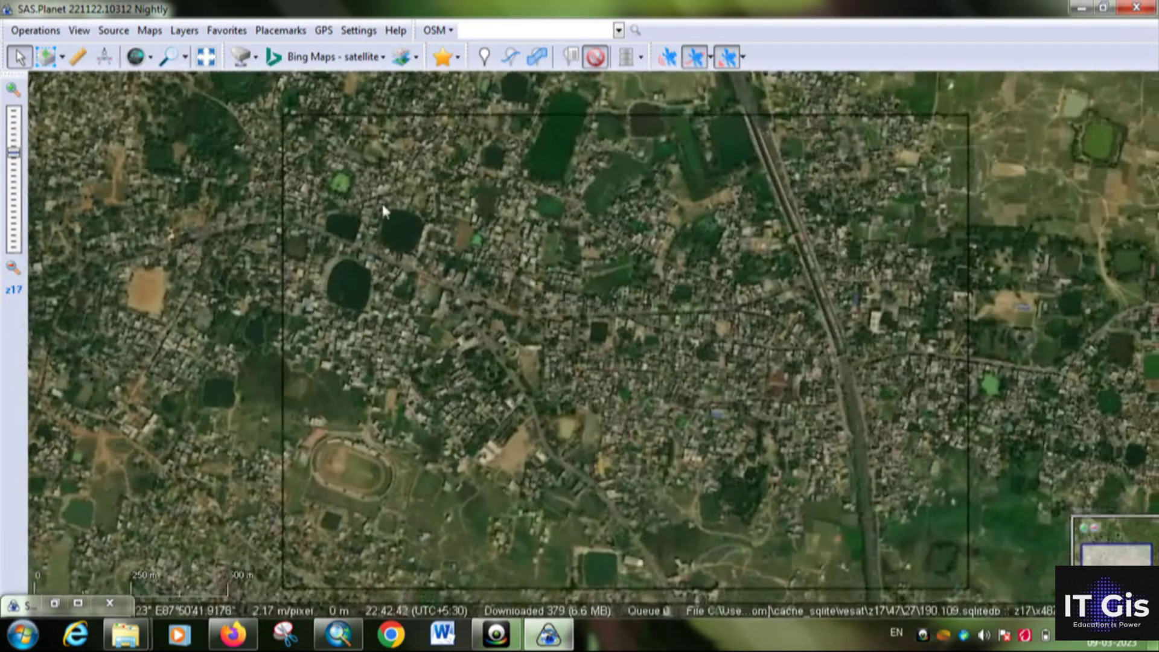
left_click(151, 58)
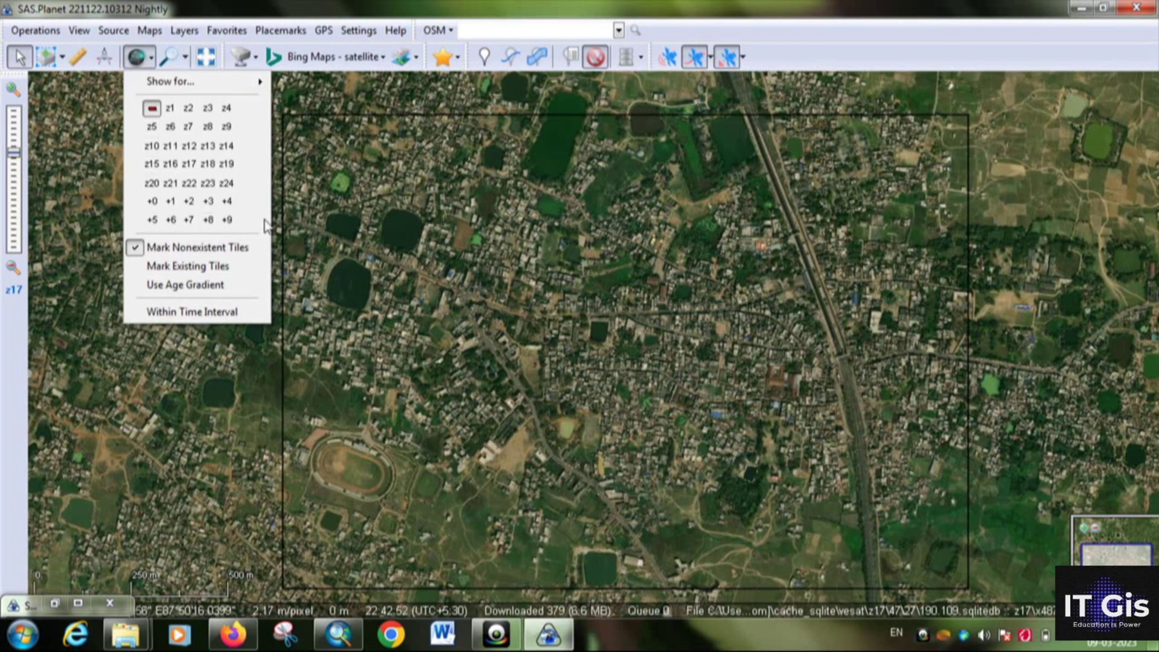
left_click(152, 183)
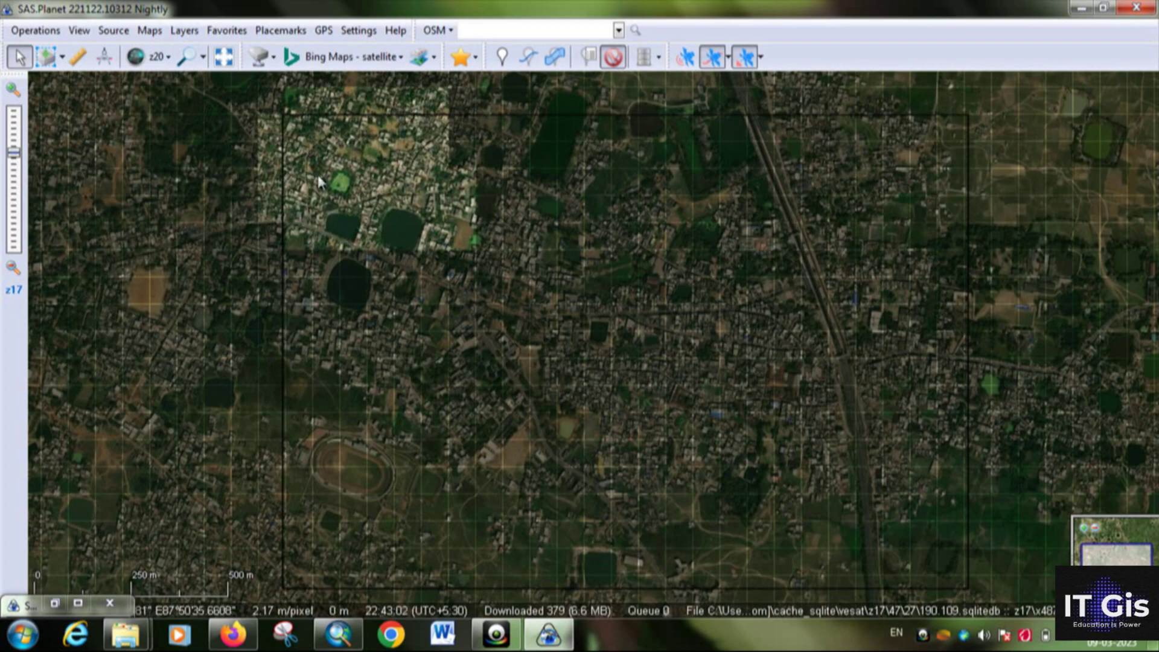
Start downloading the z20 Bing Maps - satellite tiles of the selection, and quit the download window once the task is completed.
left_click(78, 603)
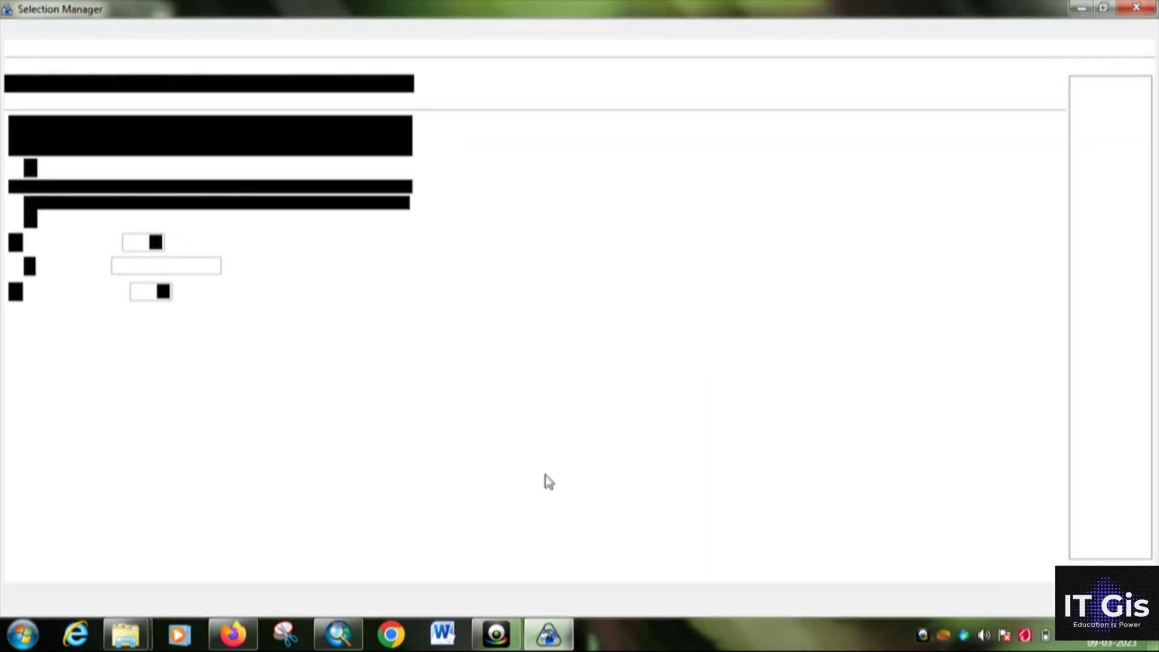
left_click(1081, 8)
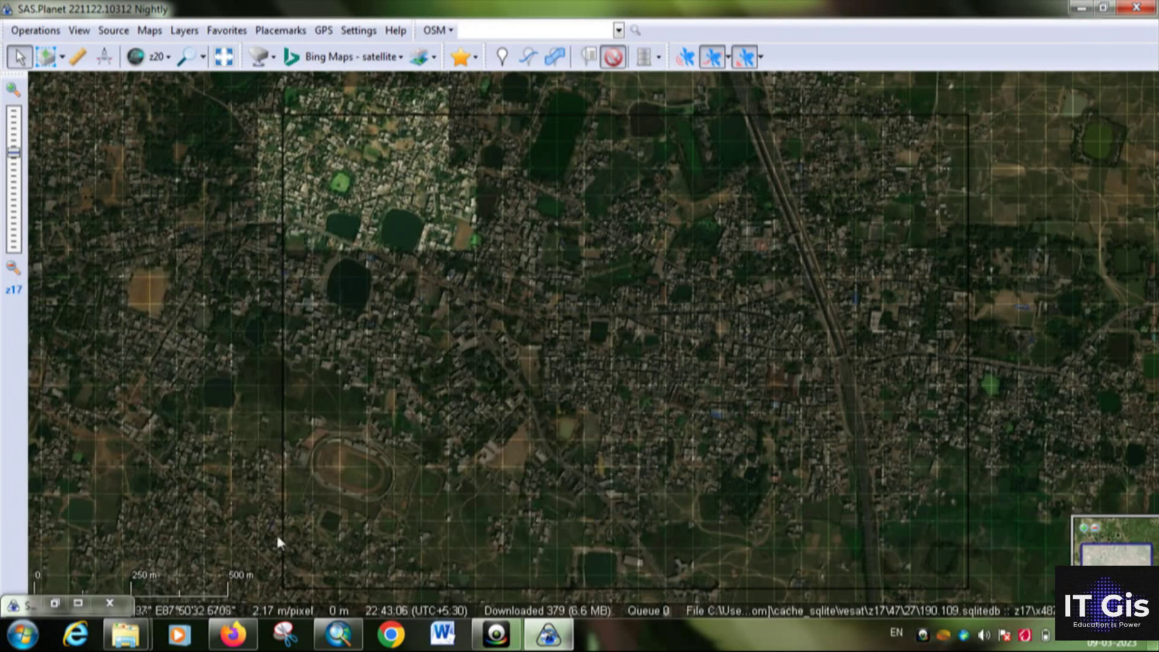
left_click(78, 603)
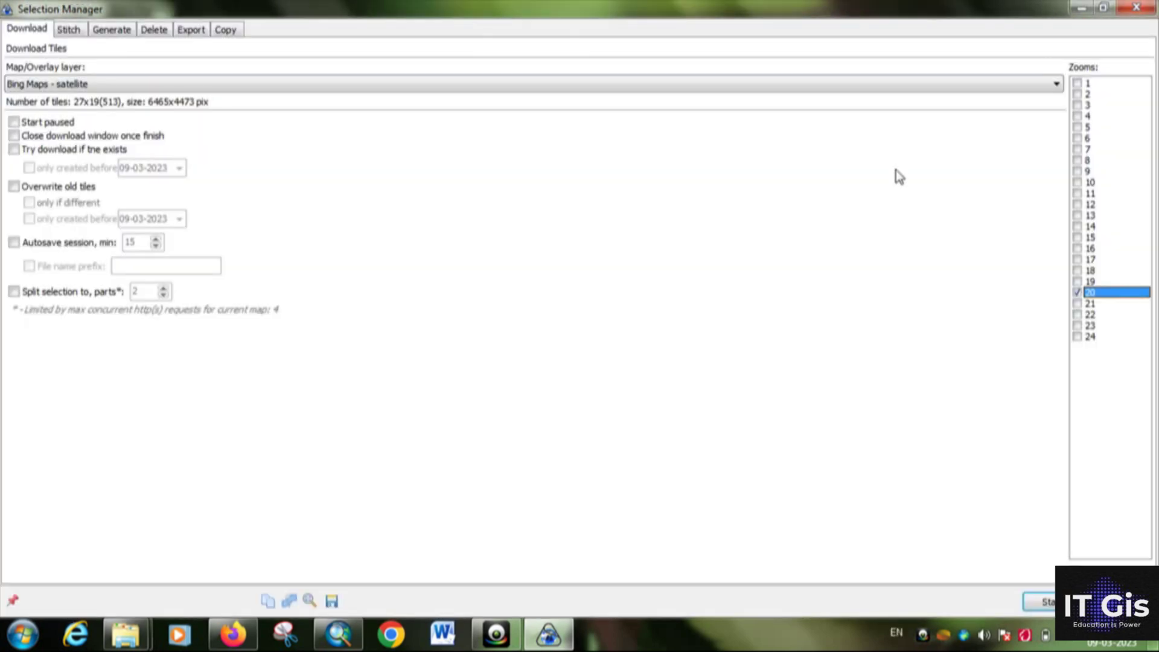
left_click(1103, 8)
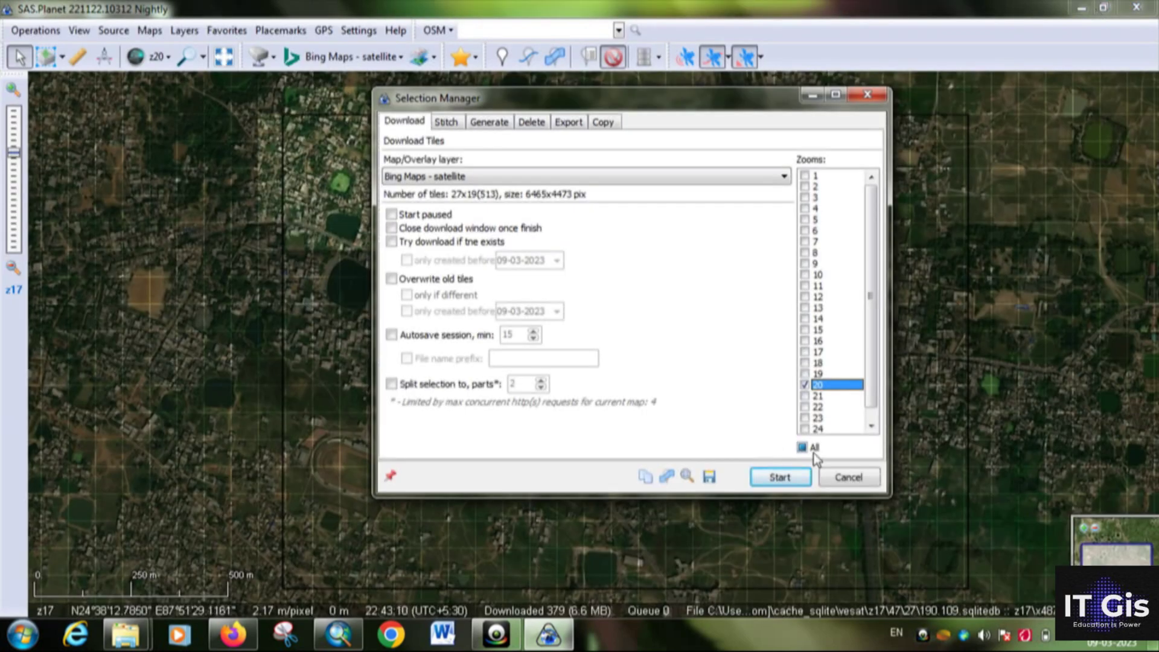
left_click(782, 476)
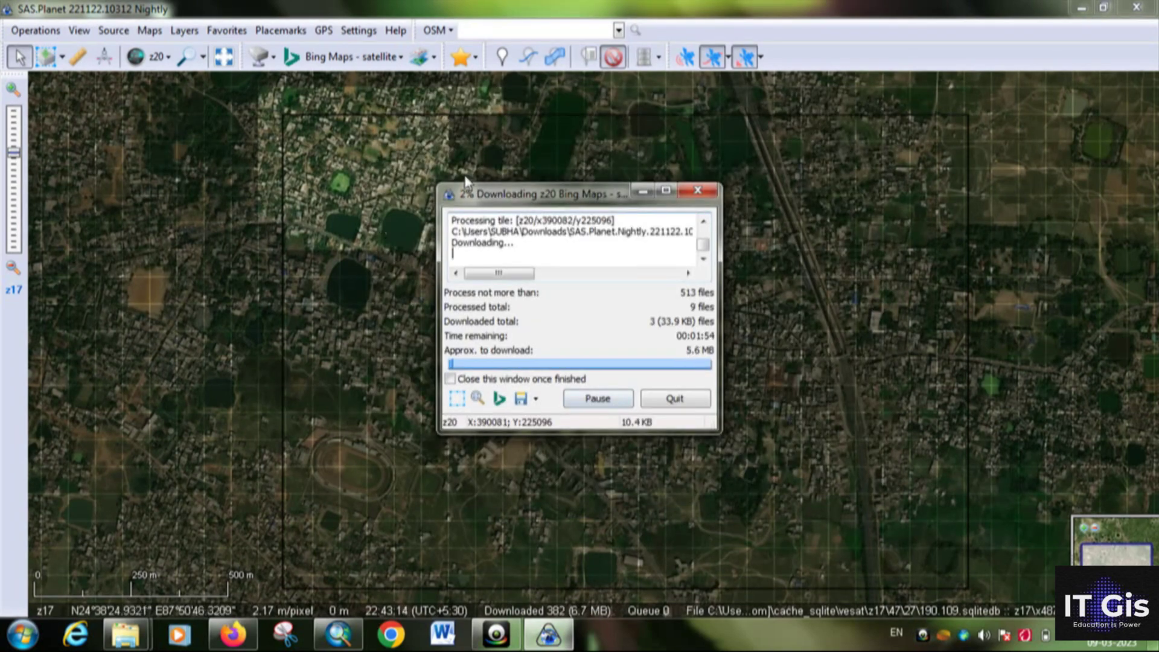
left_click_drag(527, 193, 543, 248)
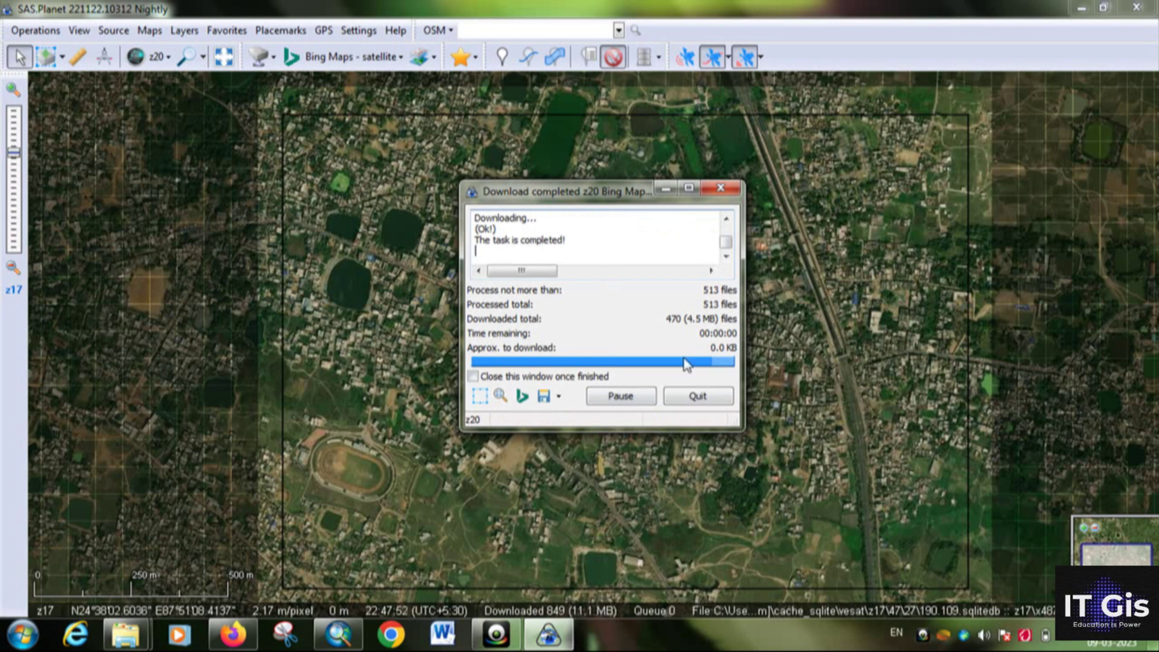
left_click(697, 395)
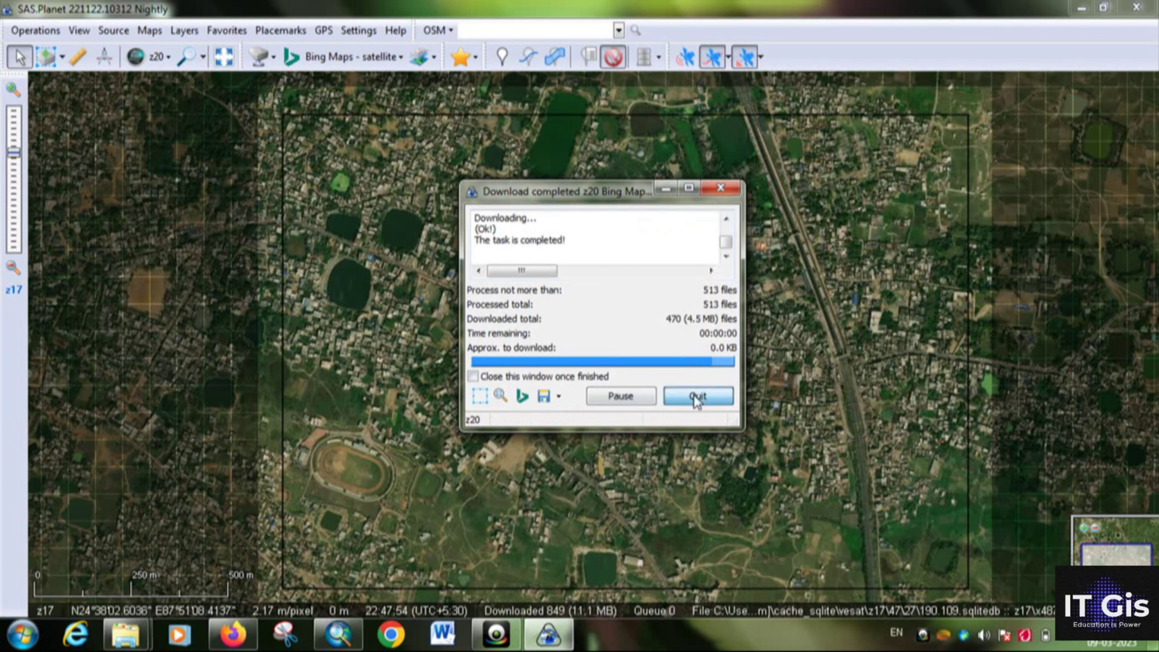
Reopen the last selection and choose GeoTIFF (Tagged Image File Format) as the output format for stitching its tiles.
left_click(63, 58)
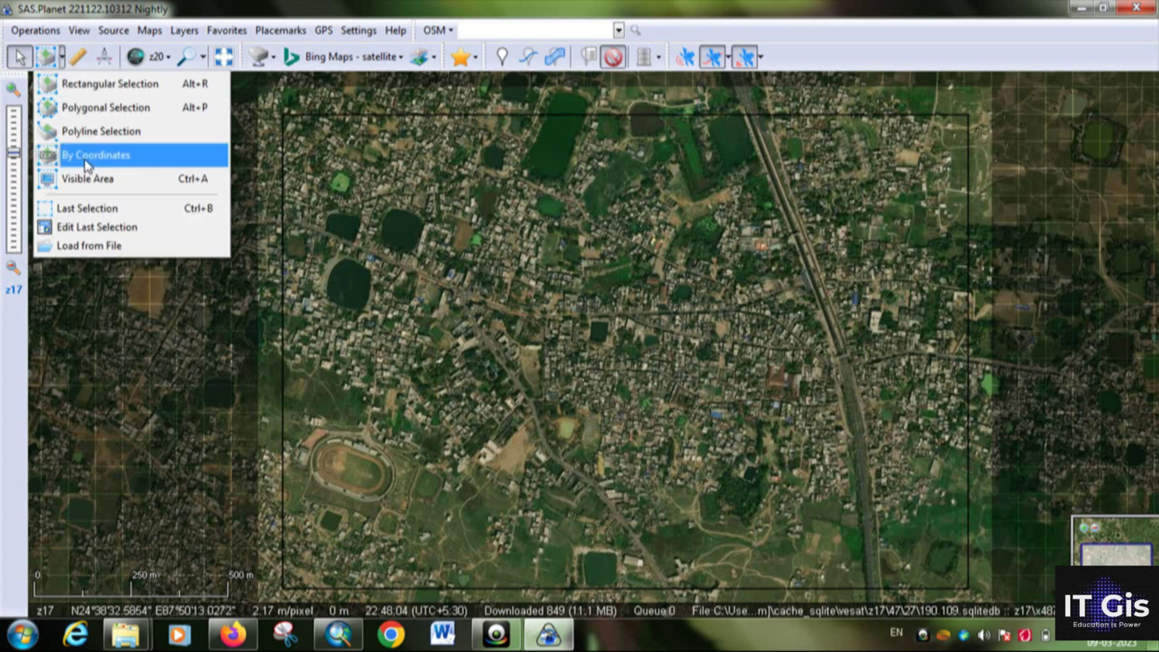
left_click(91, 209)
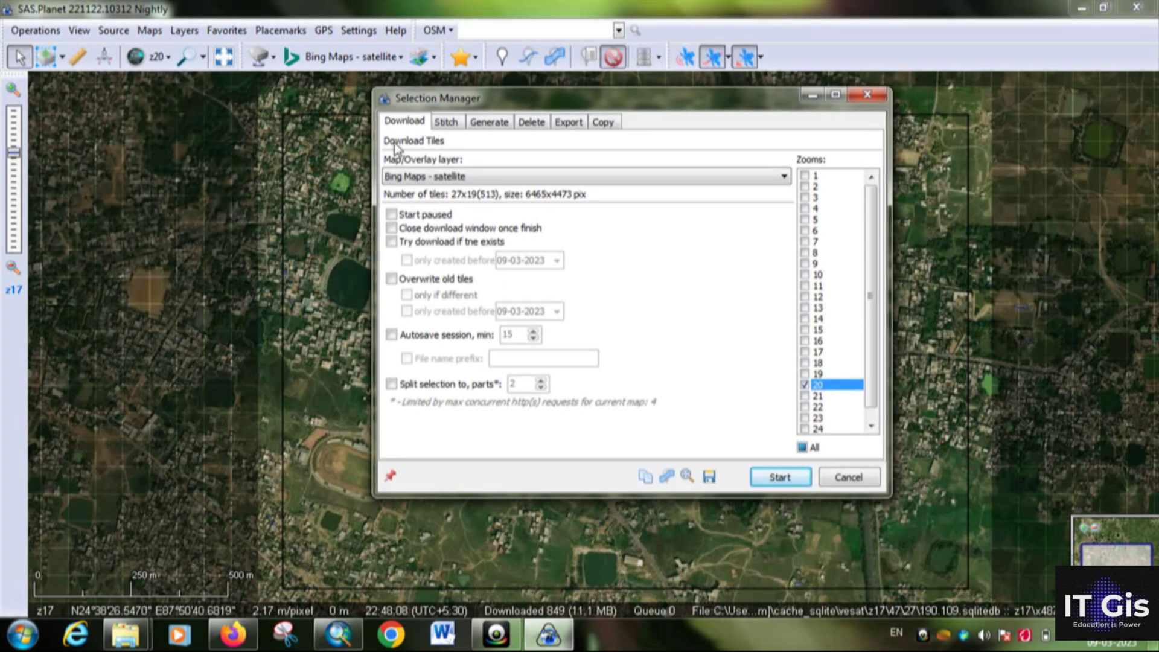
left_click(456, 126)
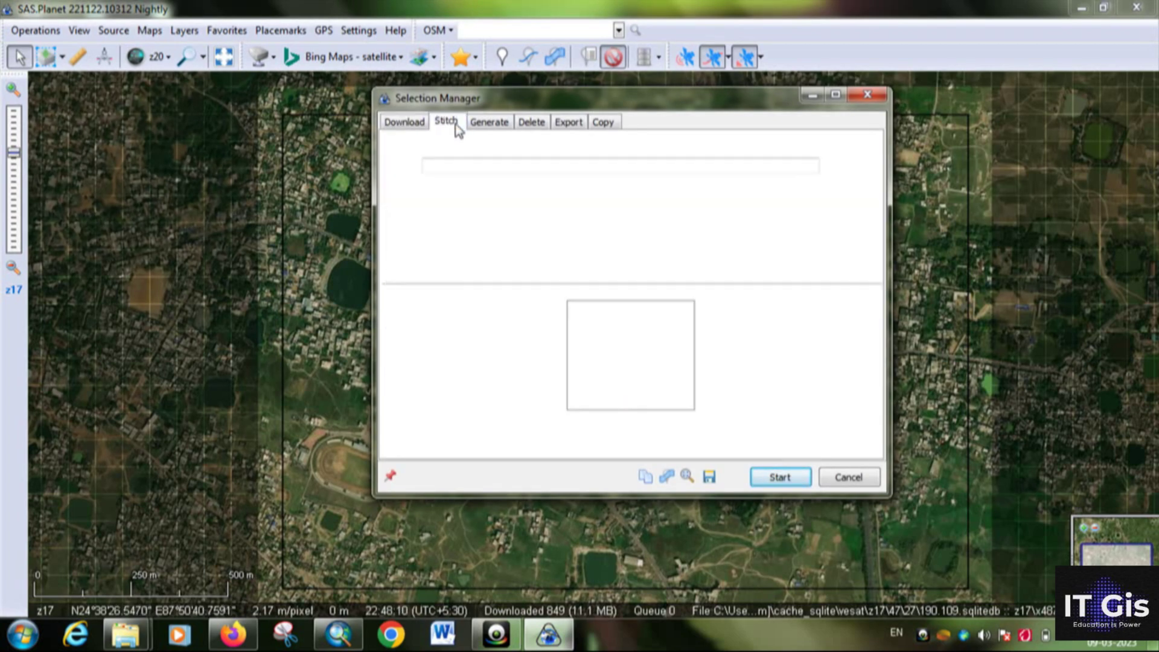
left_click(422, 128)
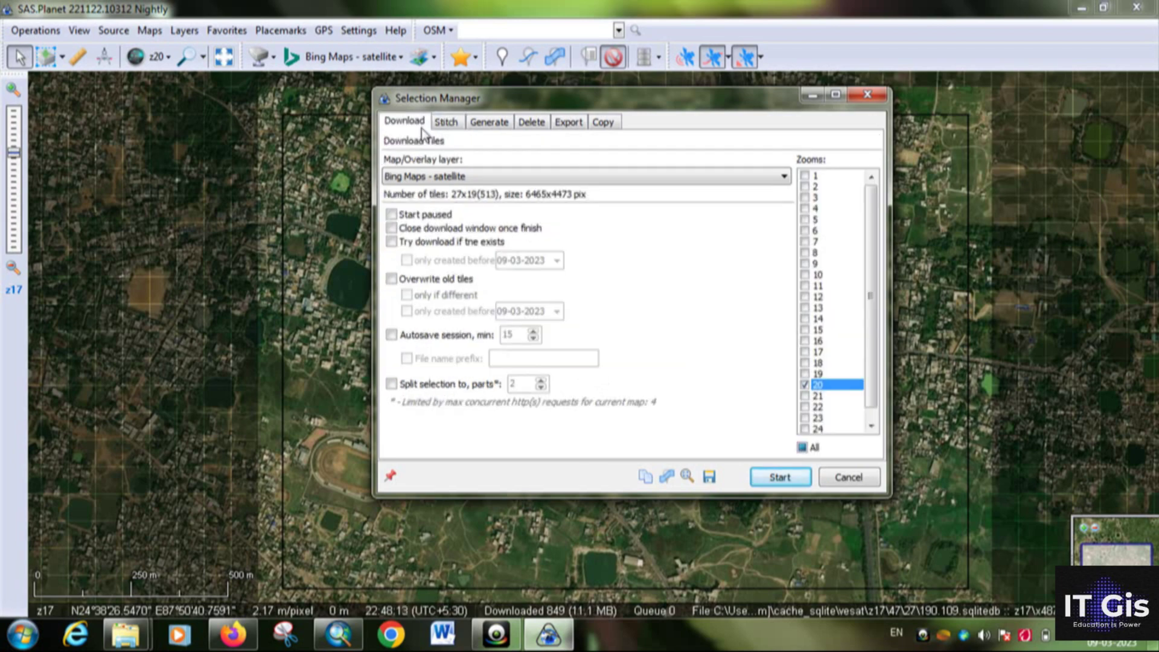
left_click(453, 127)
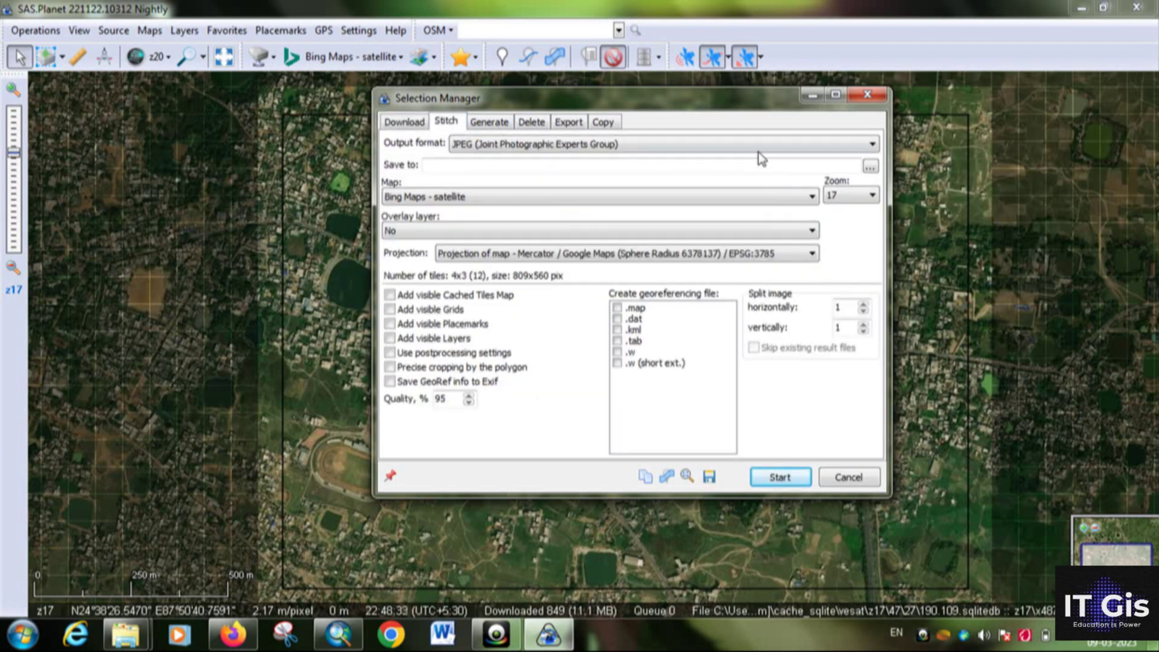
left_click(862, 146)
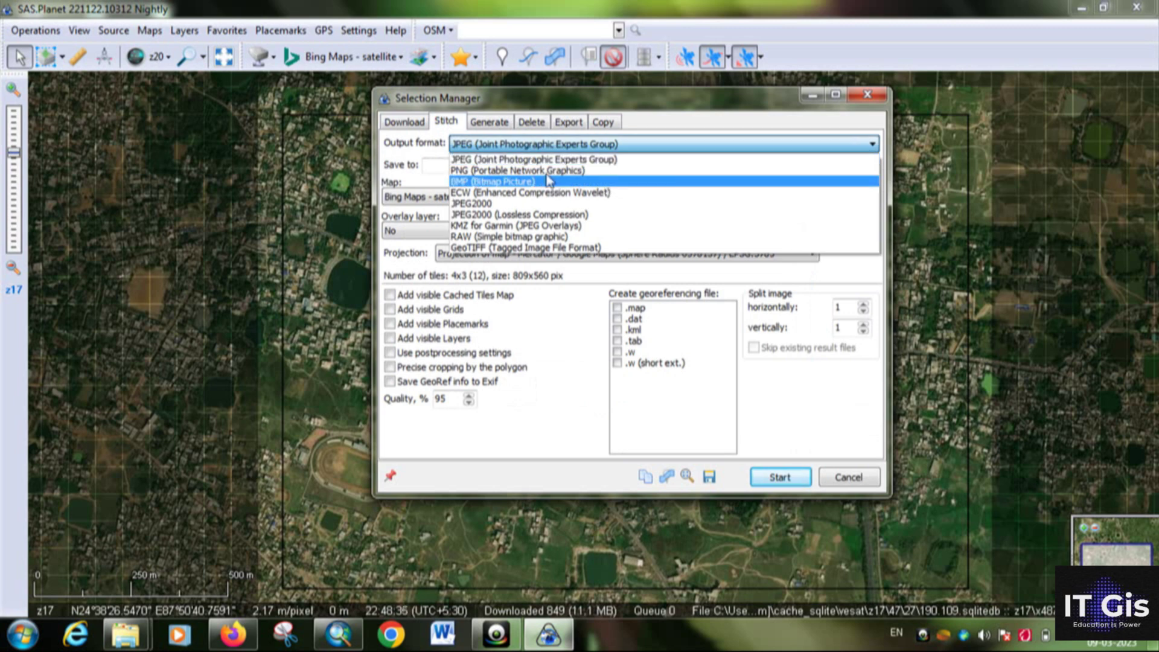
left_click(554, 249)
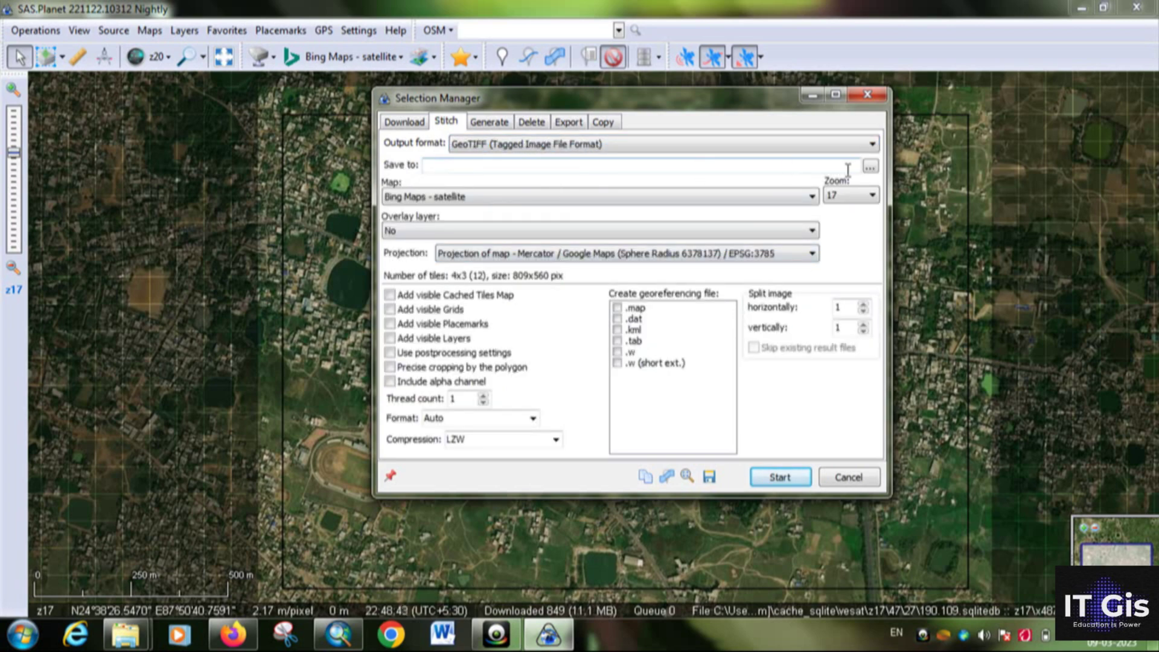
Set the stitched image to save as pakur.tif in D:\12. CFP\01. IMAGEDB\04. Satellite Image\04. Google Earth Image.
left_click(870, 168)
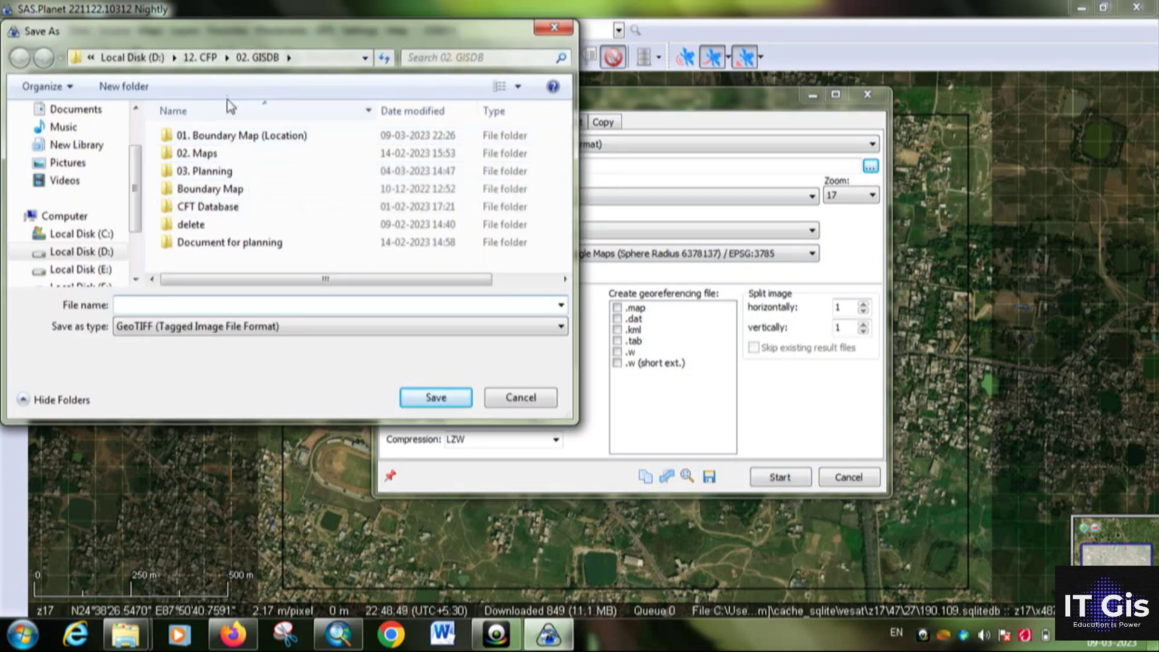
left_click(200, 57)
double_click(234, 137)
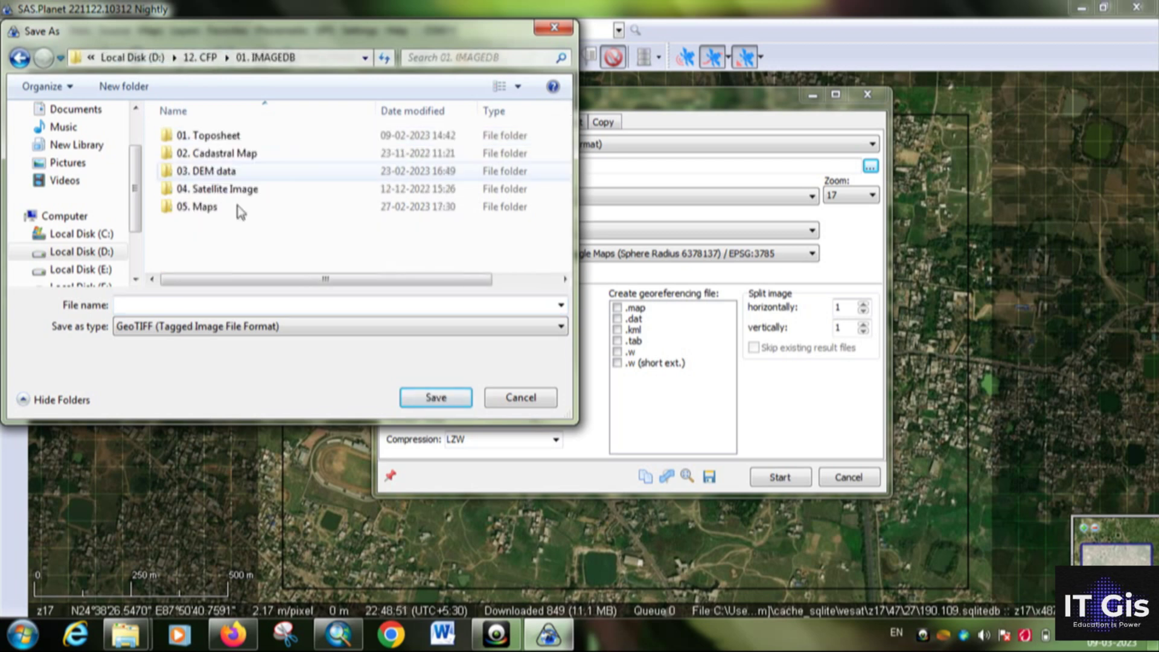
double_click(230, 192)
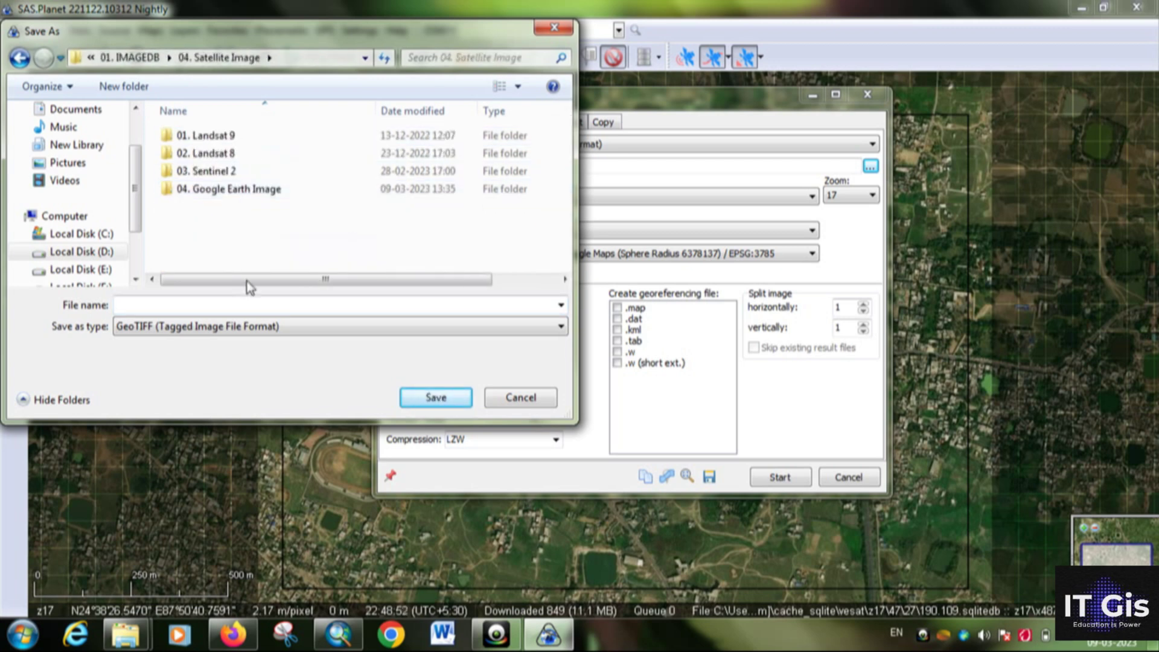
double_click(239, 189)
left_click(314, 303)
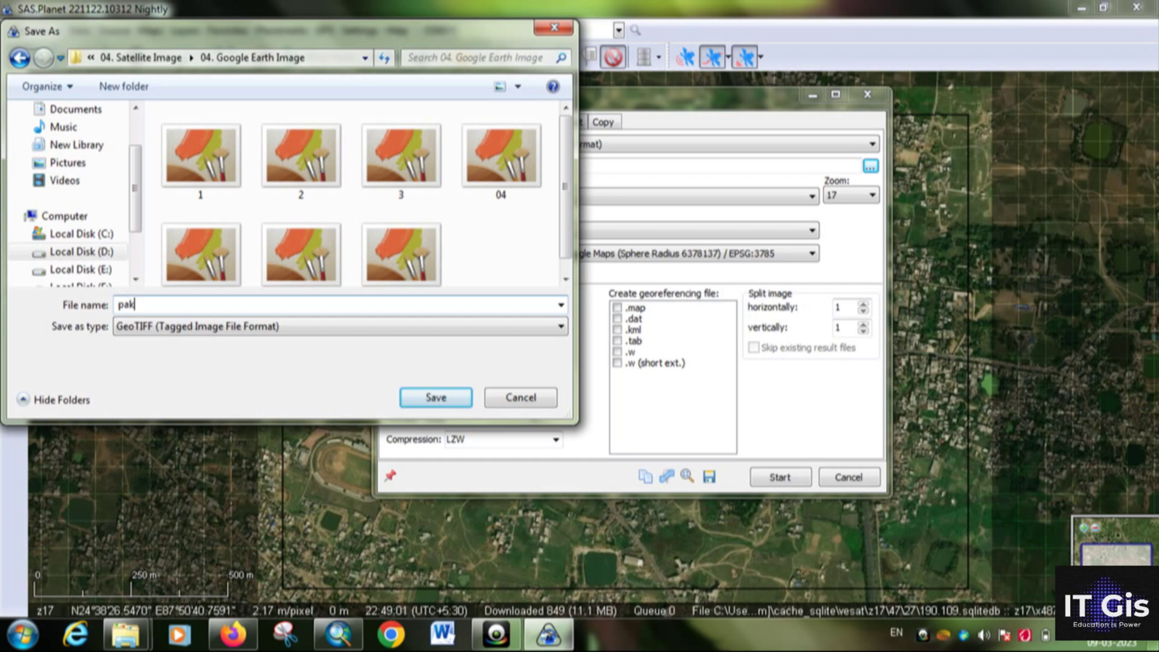
left_click(454, 398)
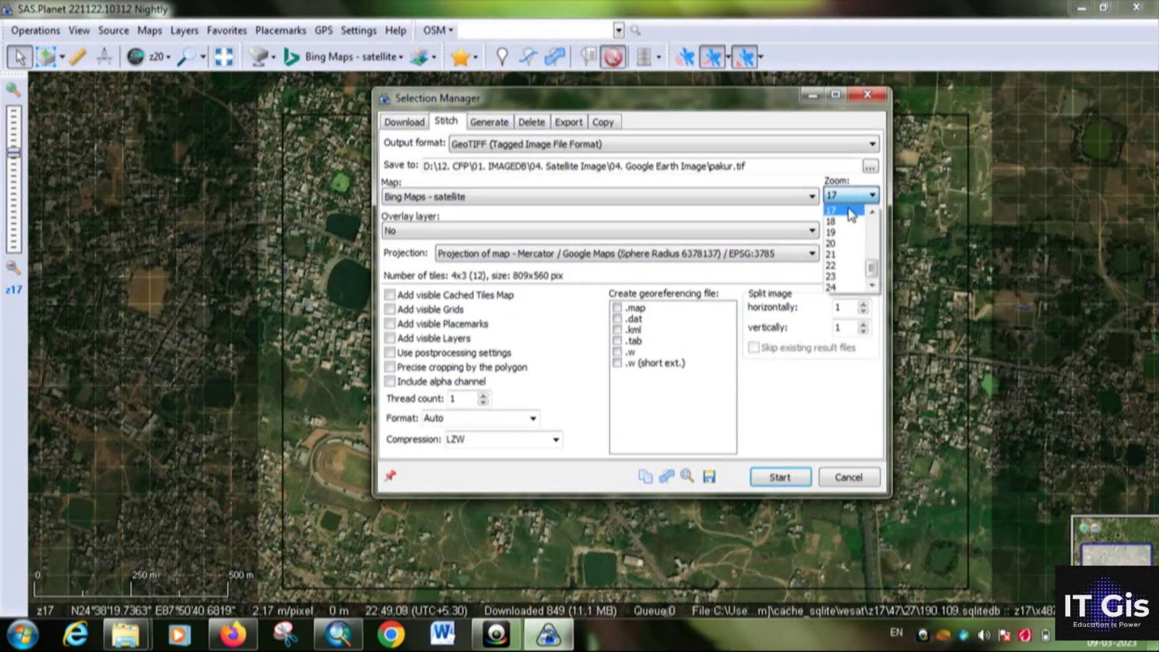
Set the stitching zoom to 20 and the projection to Geographic (Latitude/Longitude) / WGS84 / EPSG:4326, keeping the overlay layer at No.
left_click(845, 243)
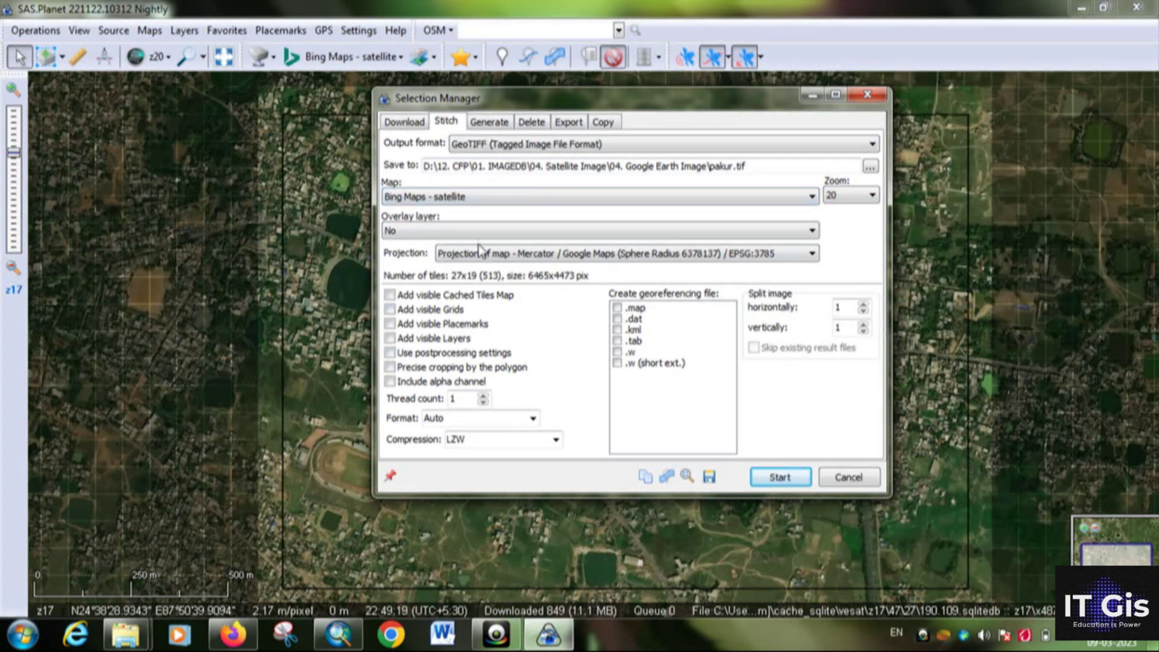
left_click(814, 233)
left_click(814, 233)
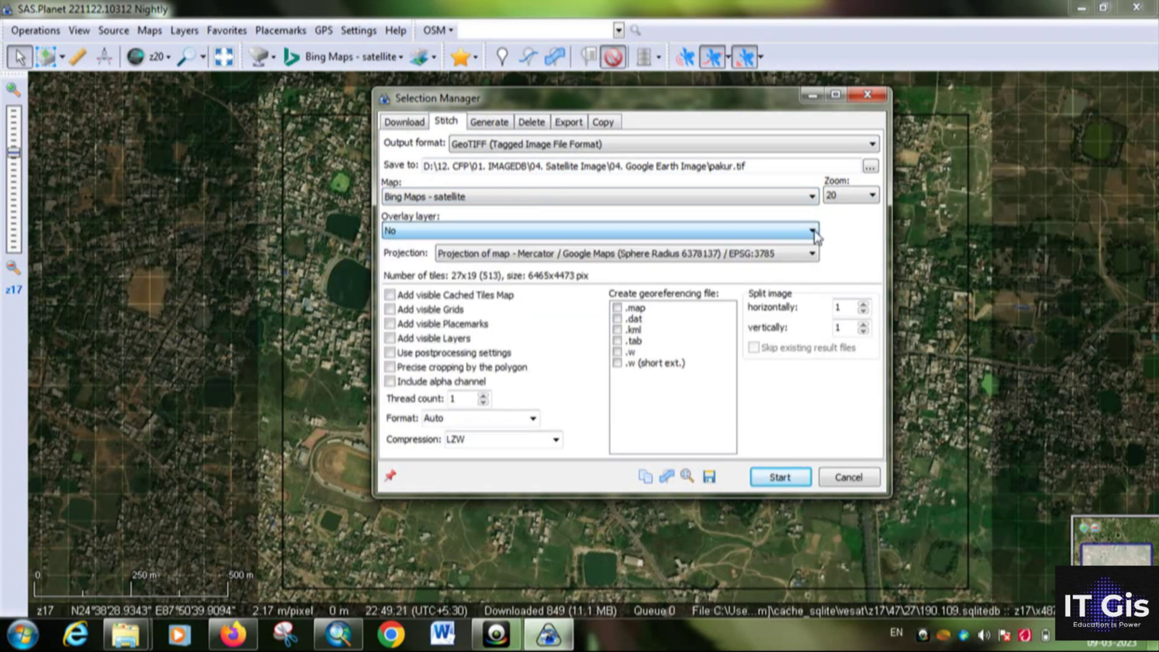
left_click(677, 256)
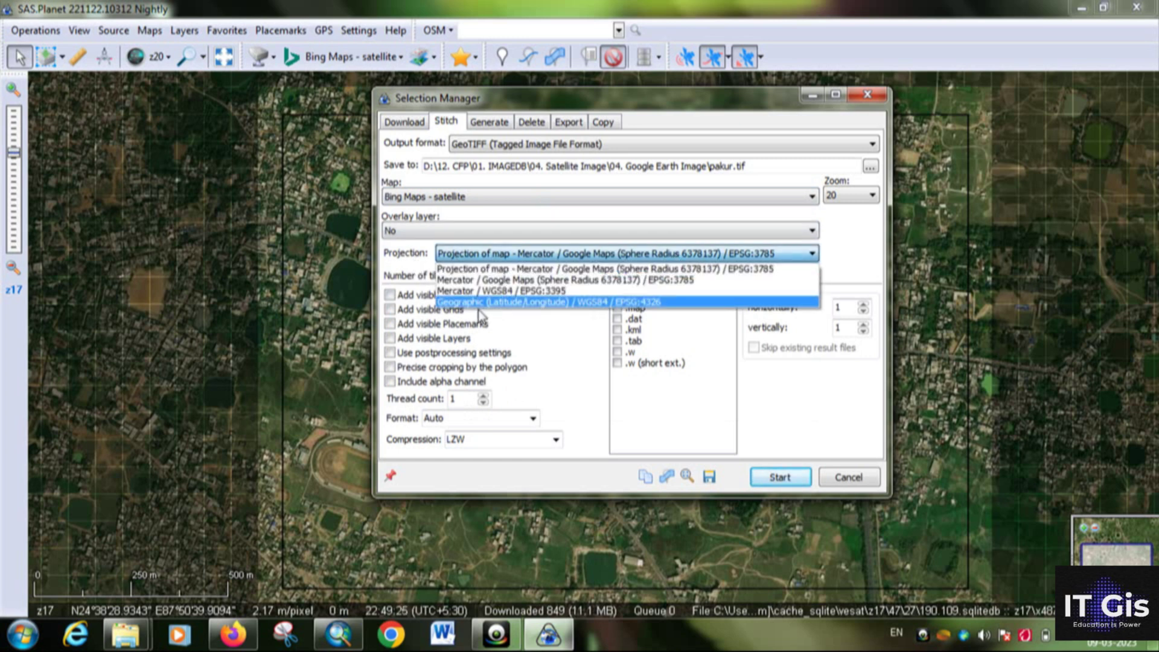
left_click(568, 301)
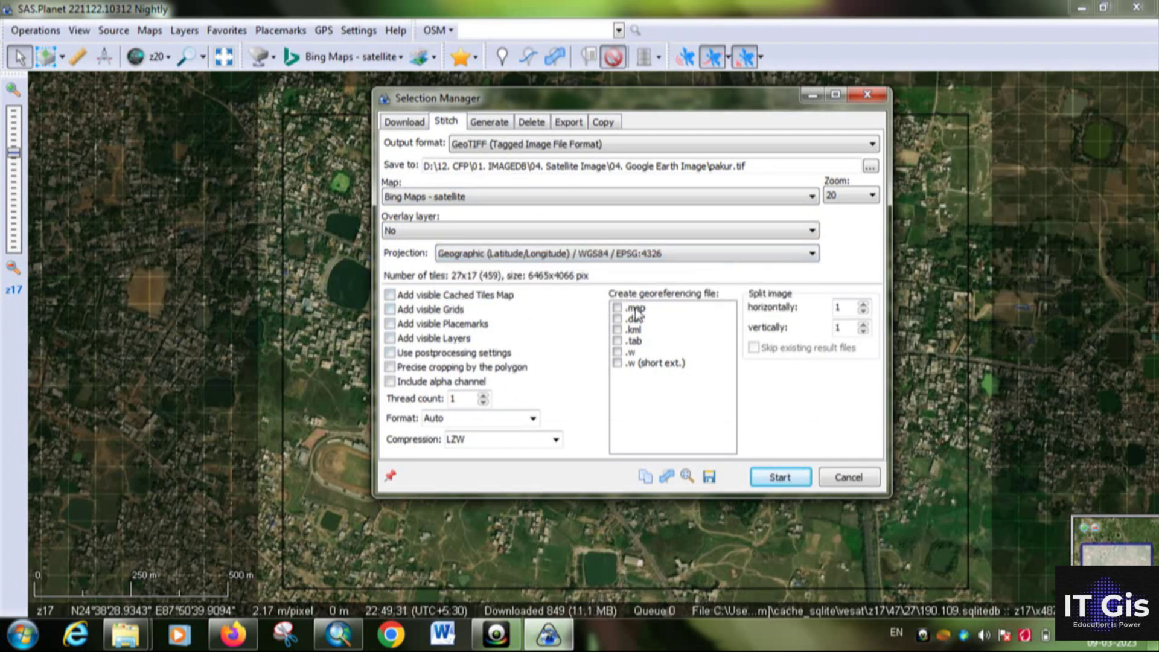
Enable a .w georeferencing file, set the format to TIFF with a compression option, and start stitching the image.
left_click(619, 352)
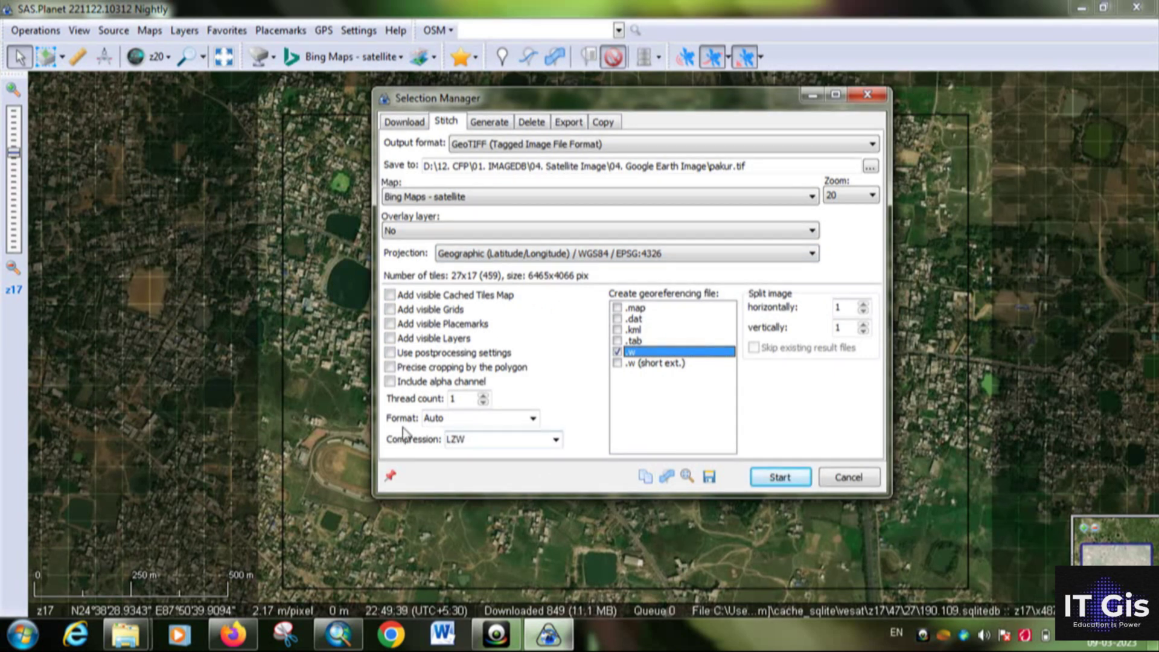
left_click(534, 419)
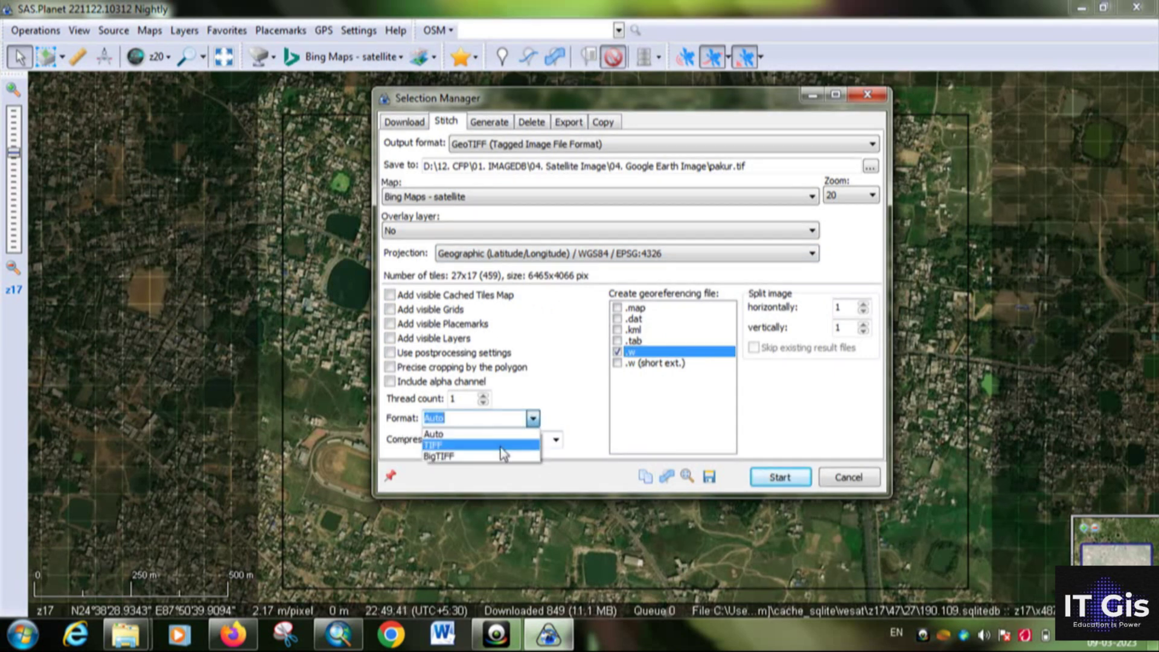
left_click(487, 452)
left_click(546, 440)
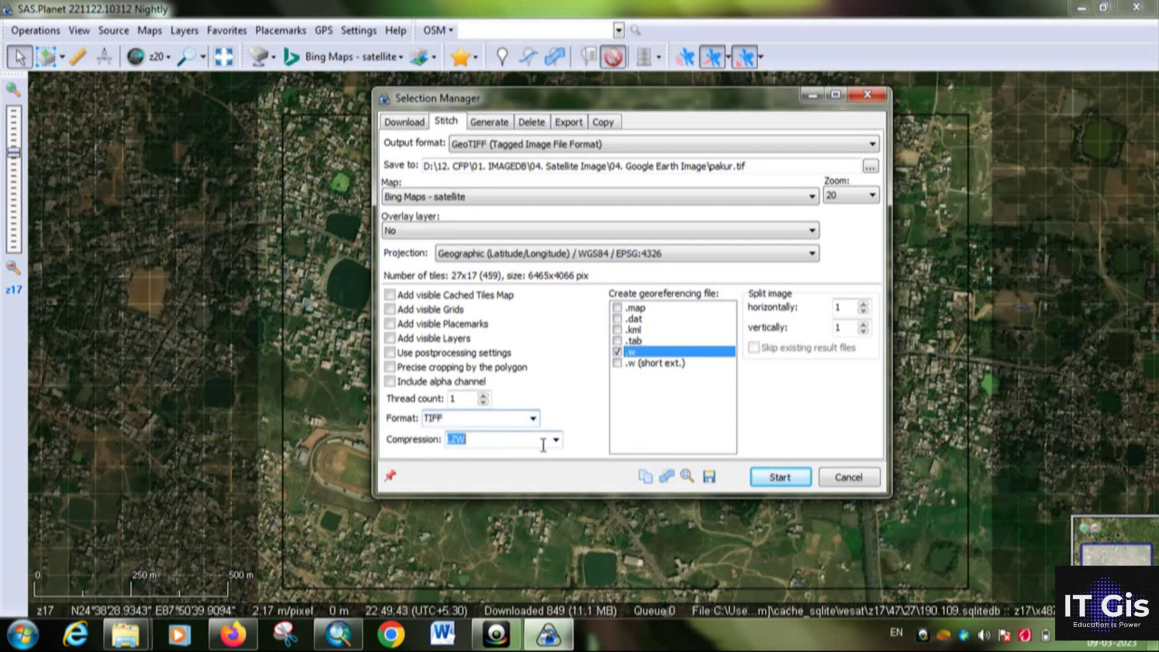
left_click(490, 456)
left_click(778, 480)
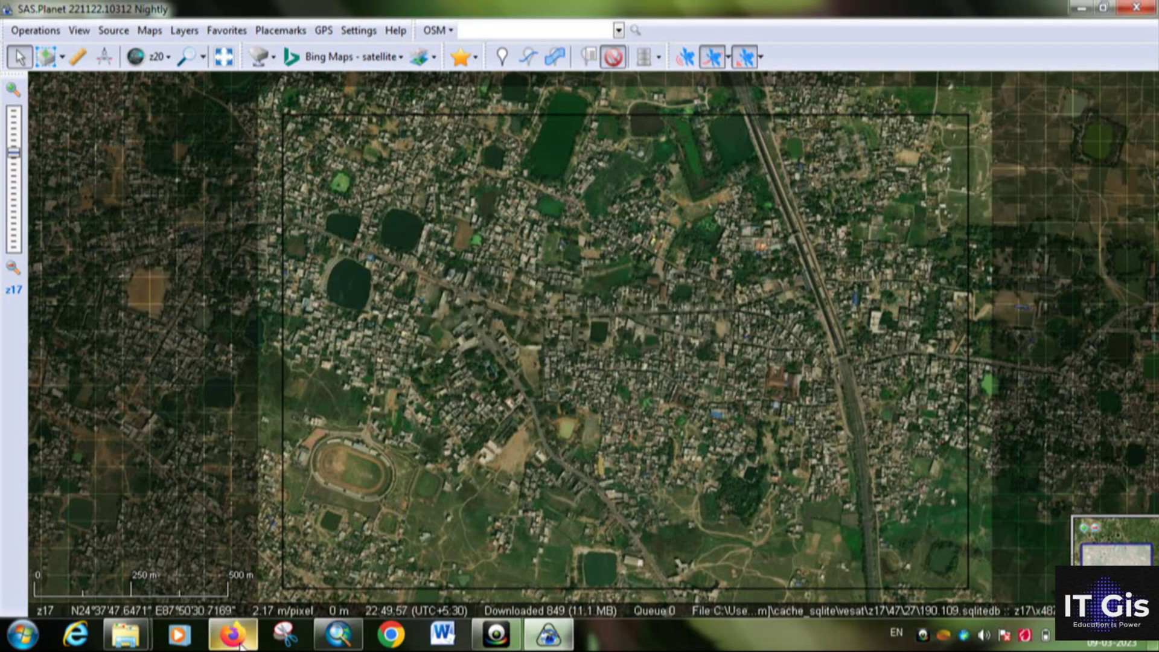
Switch to the LULC map in ArcMap and hide the Basemap and Satellite Image group layers.
left_click(338, 634)
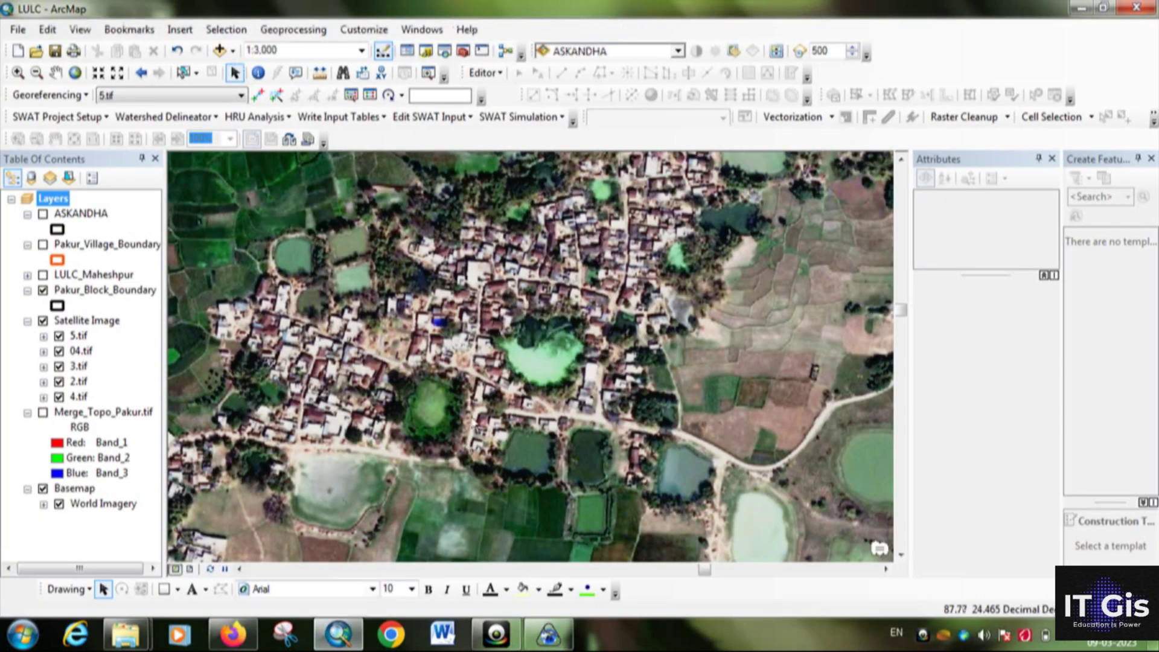
scroll(474, 421, "up", 3)
left_click(43, 488)
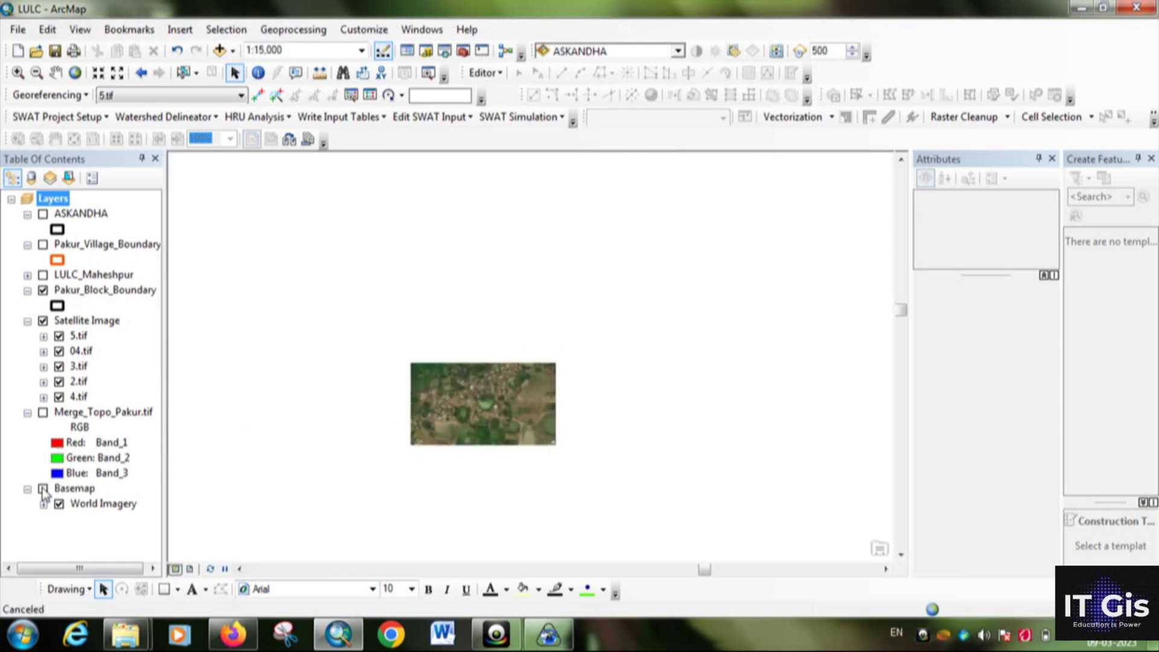
left_click(43, 321)
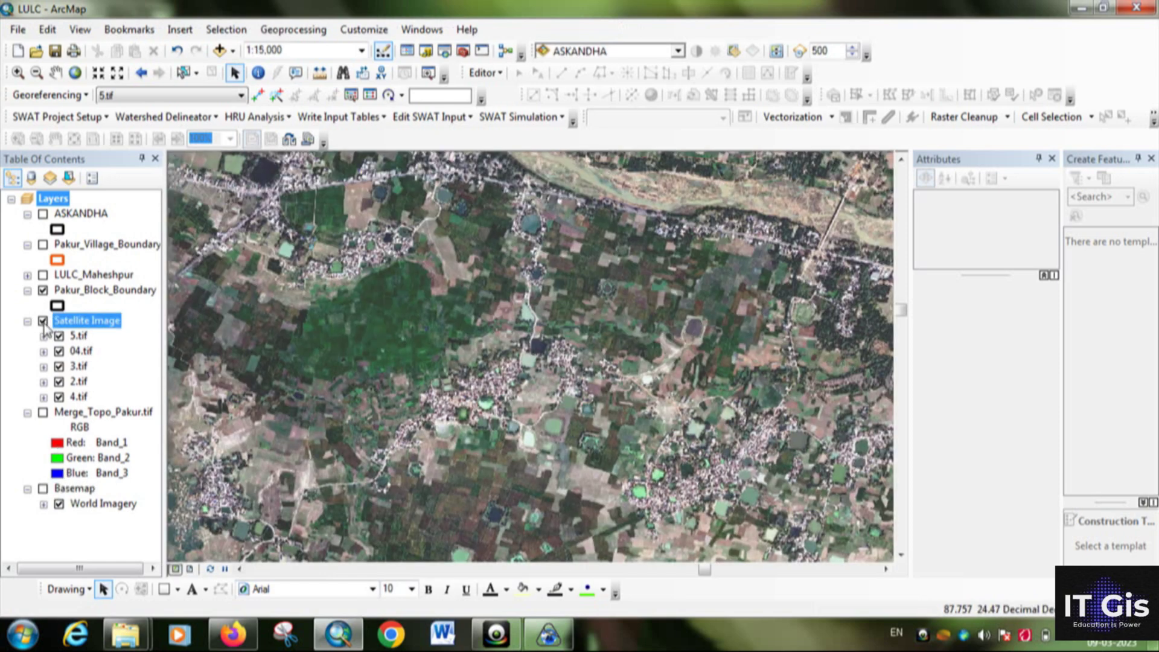
scroll(331, 357, "up", 4)
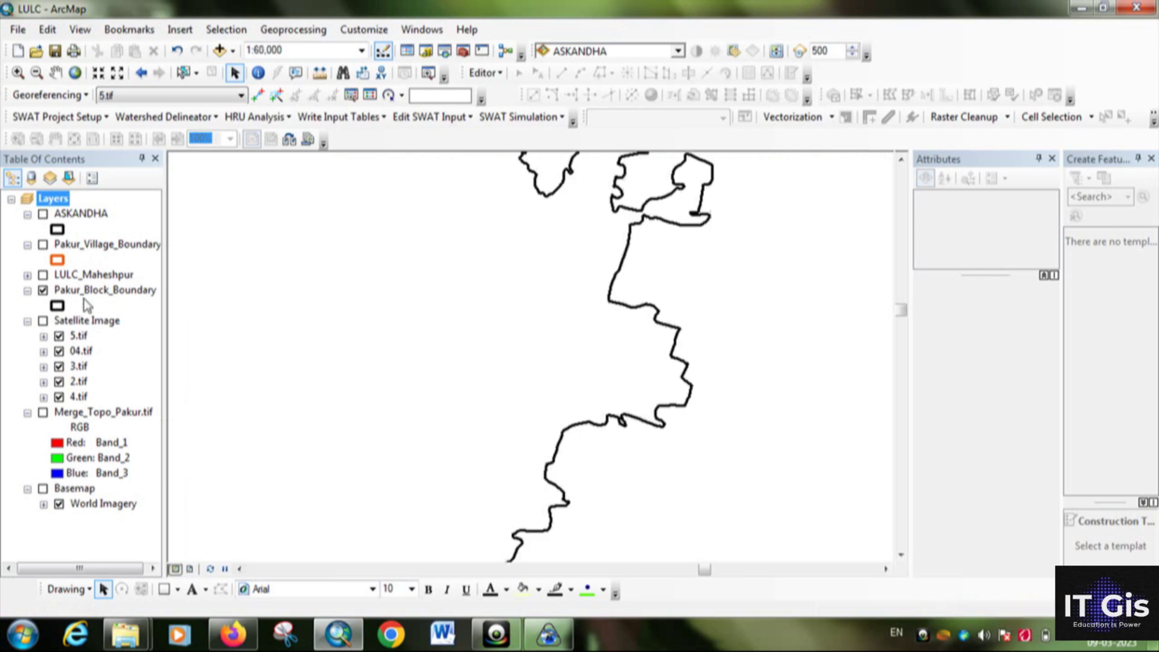
scroll(500, 323, "up", 3)
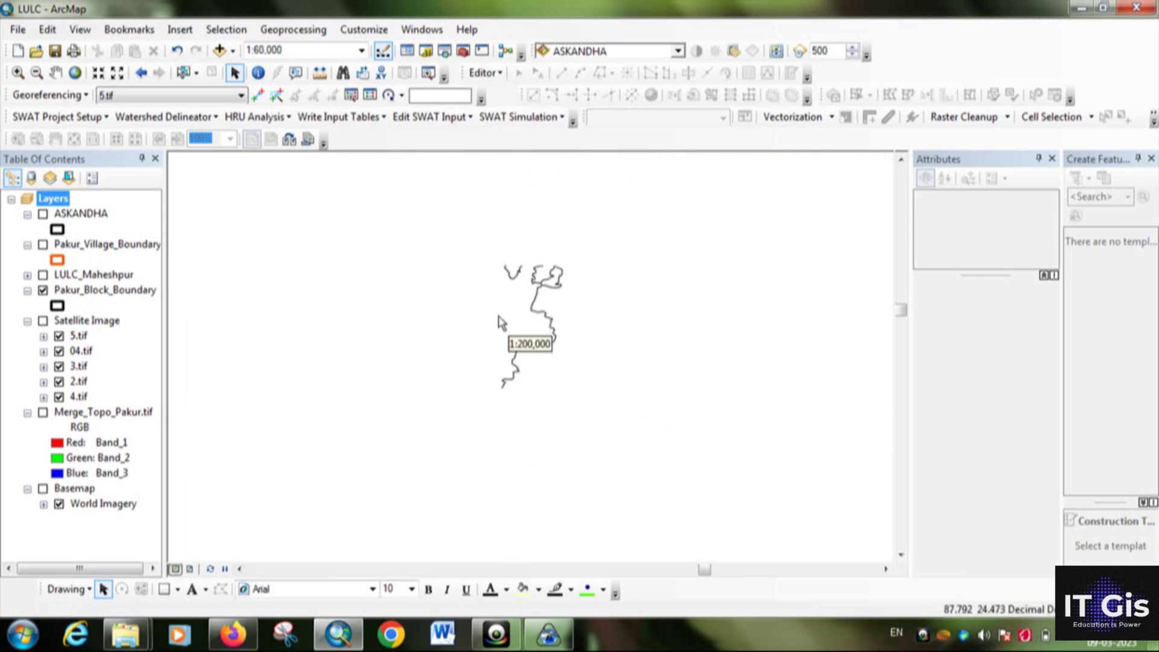
Add the raster pakur.tif from the 04. Google Earth Image folder to the map.
left_click(219, 50)
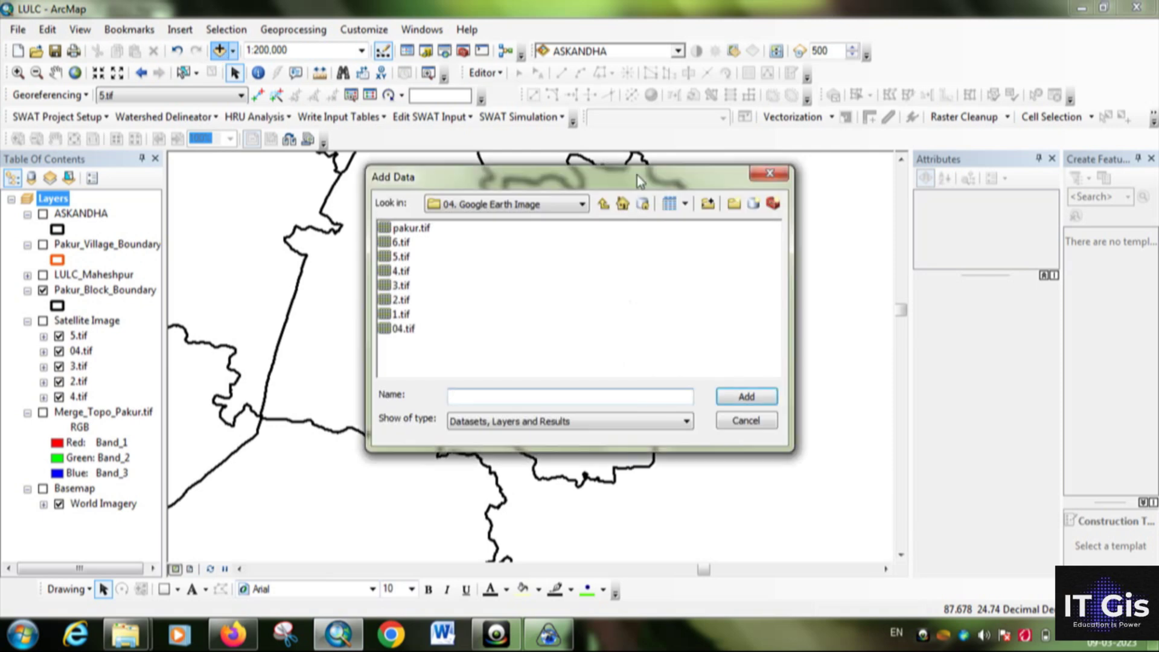
left_click(767, 173)
left_click(221, 50)
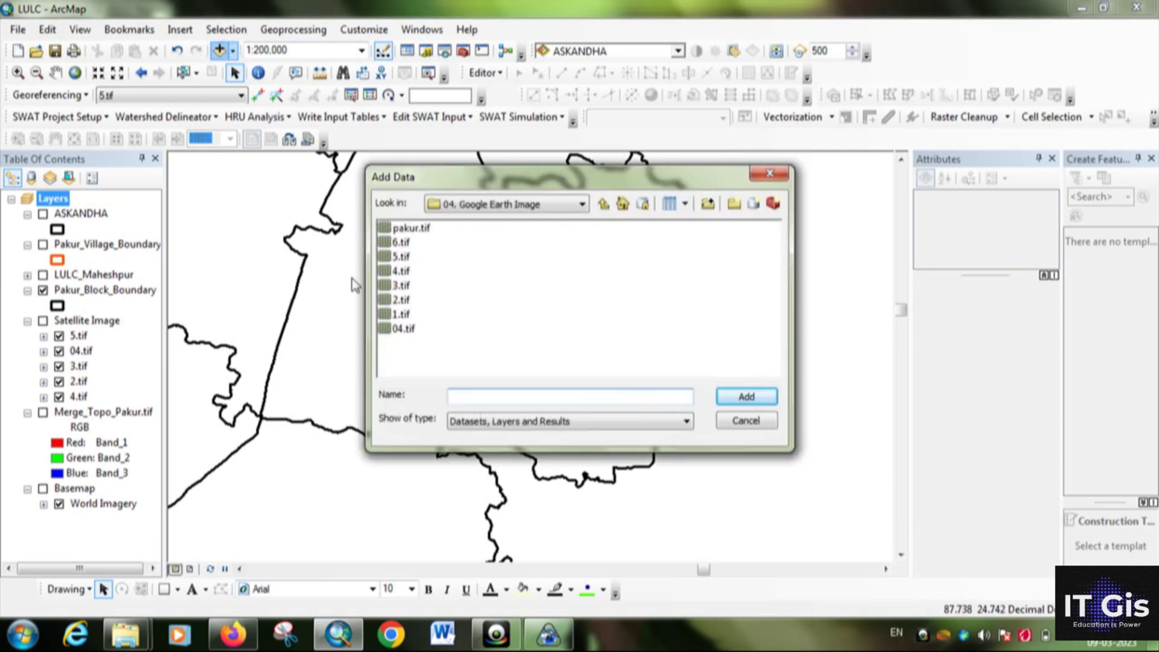
left_click(404, 230)
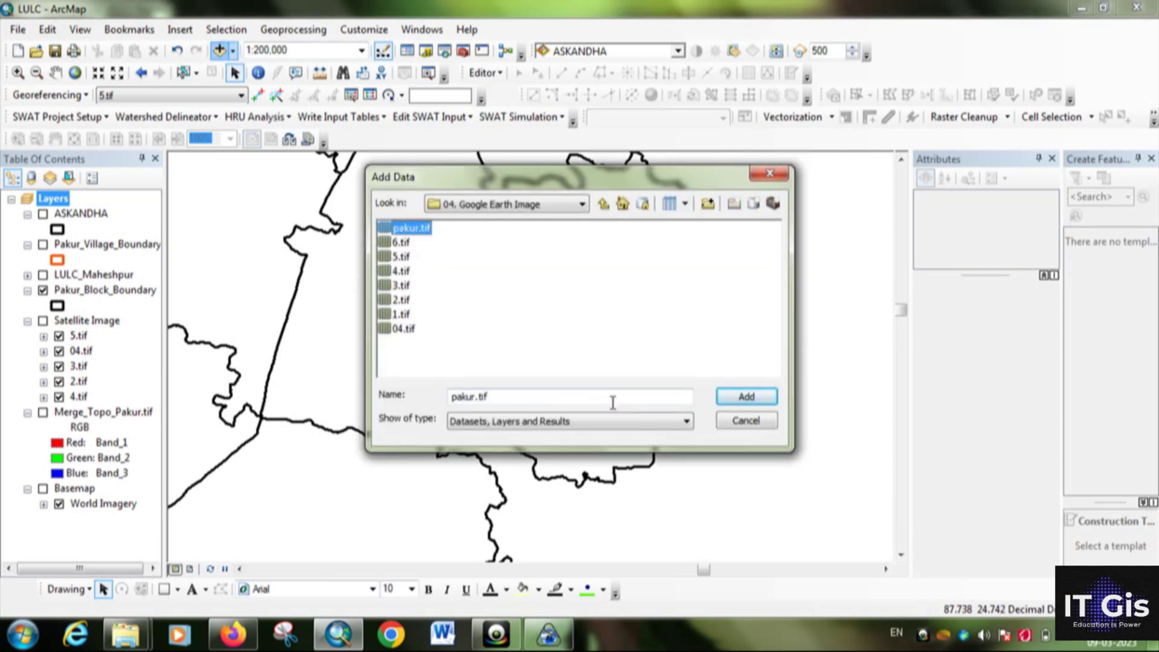
left_click(749, 399)
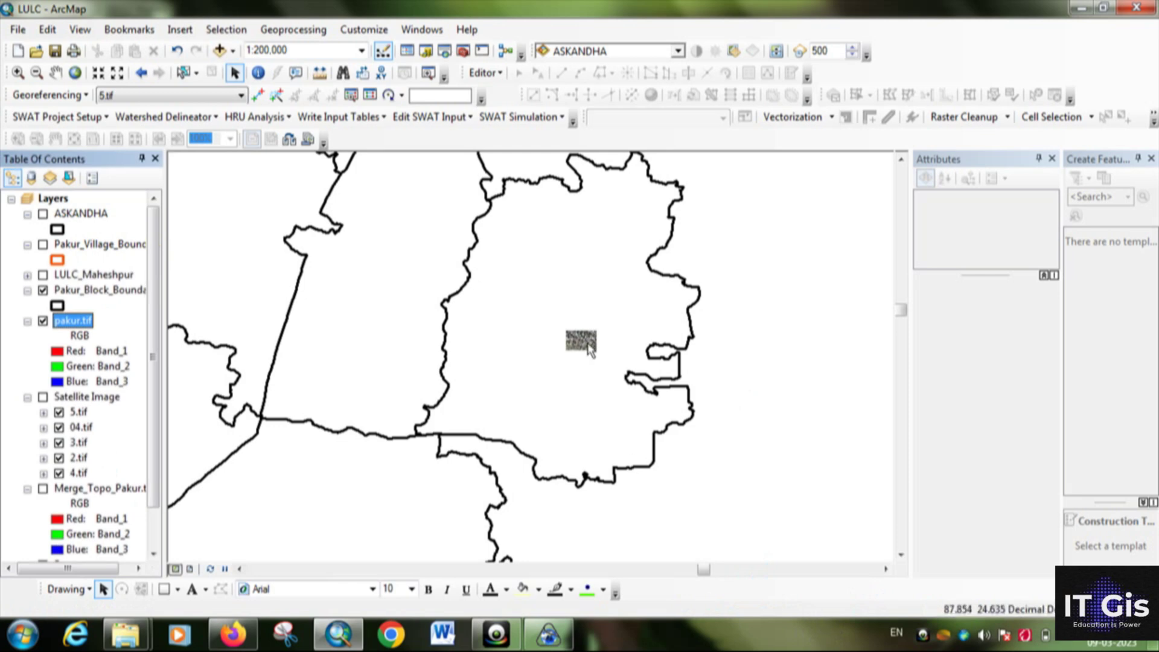
Examine the detail of the pakur.tif image close up, from its built-up centre to its southern edge.
scroll(589, 349, "up", 5)
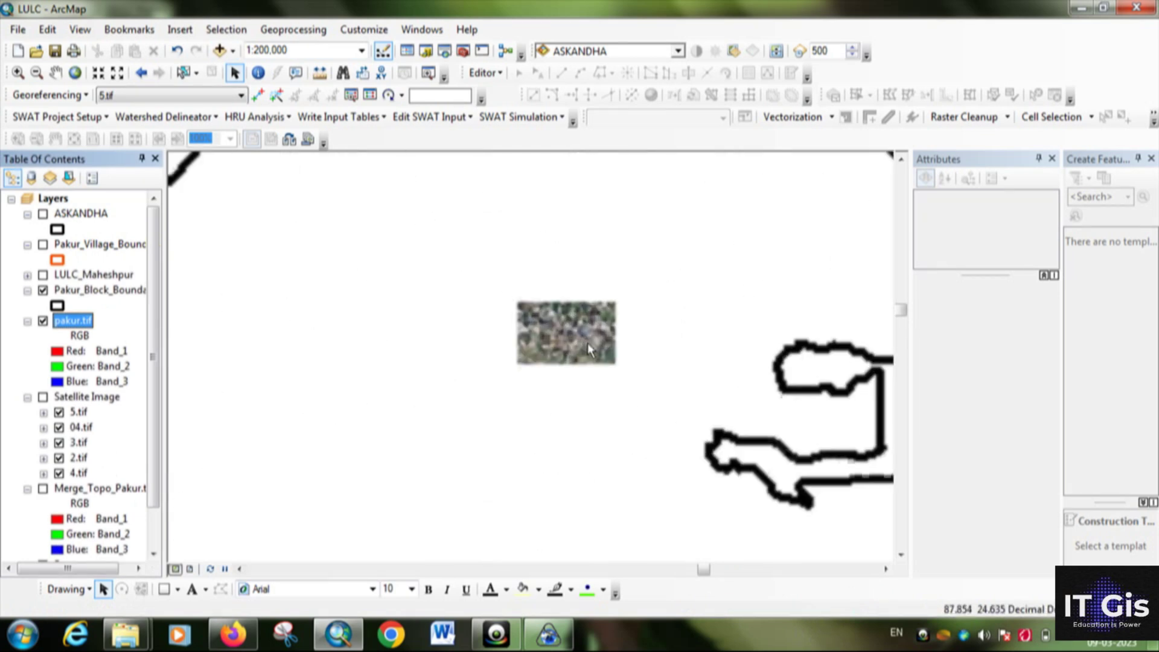
scroll(589, 349, "up", 5)
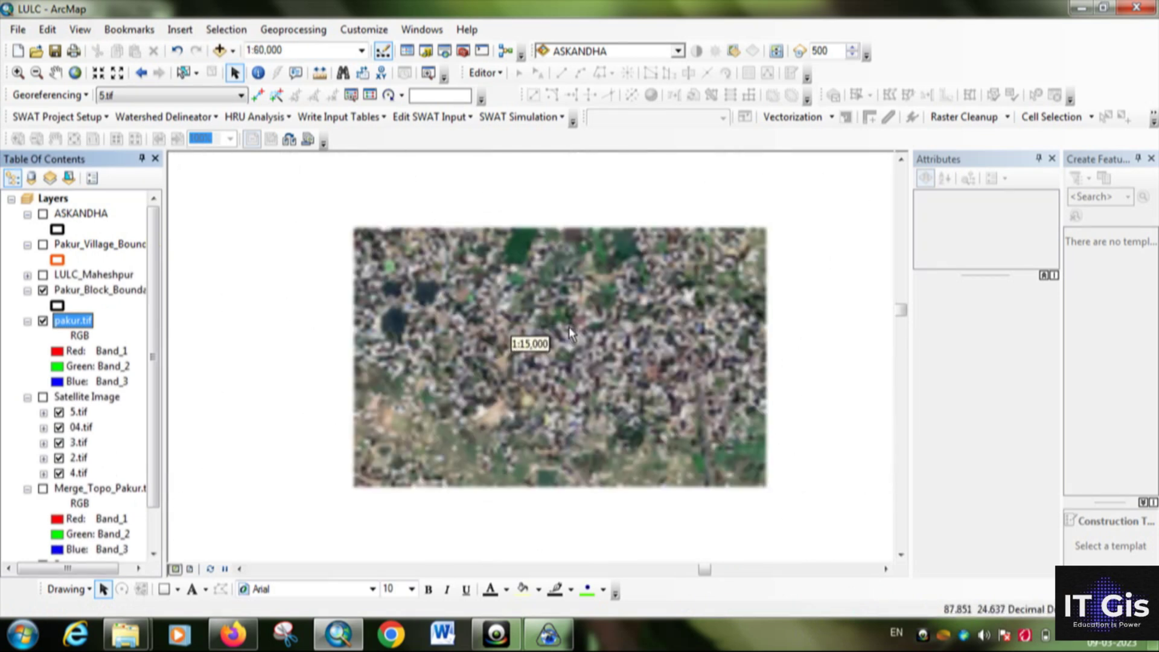
scroll(572, 309, "up", 3)
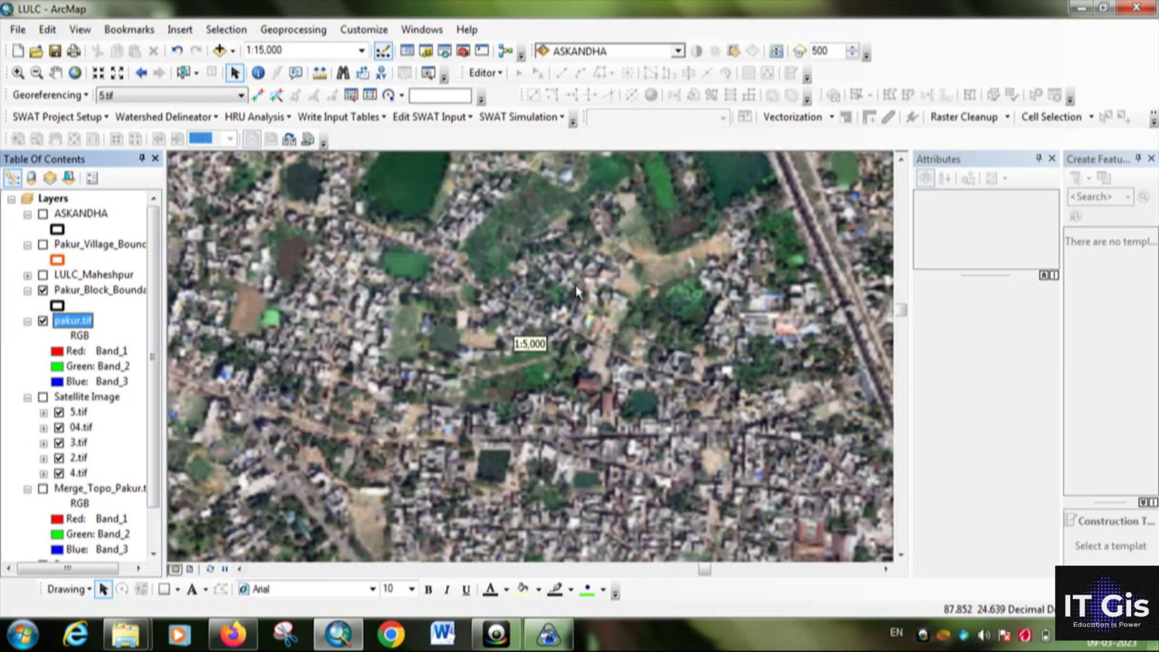
scroll(577, 292, "up", 4)
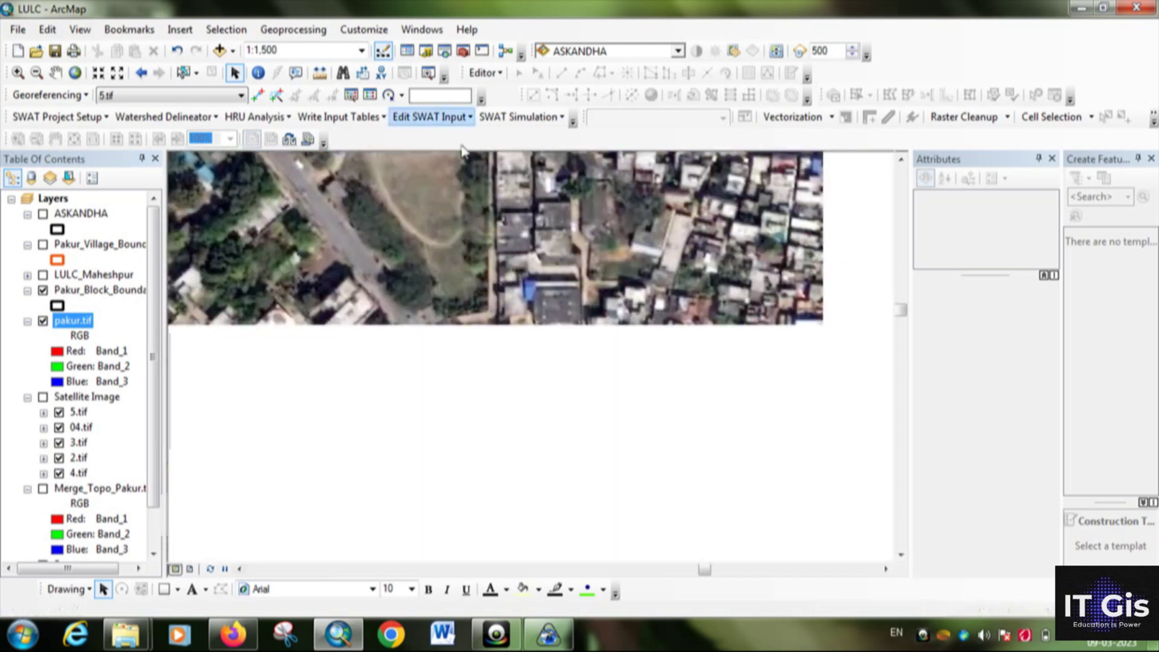
scroll(531, 266, "down", 2)
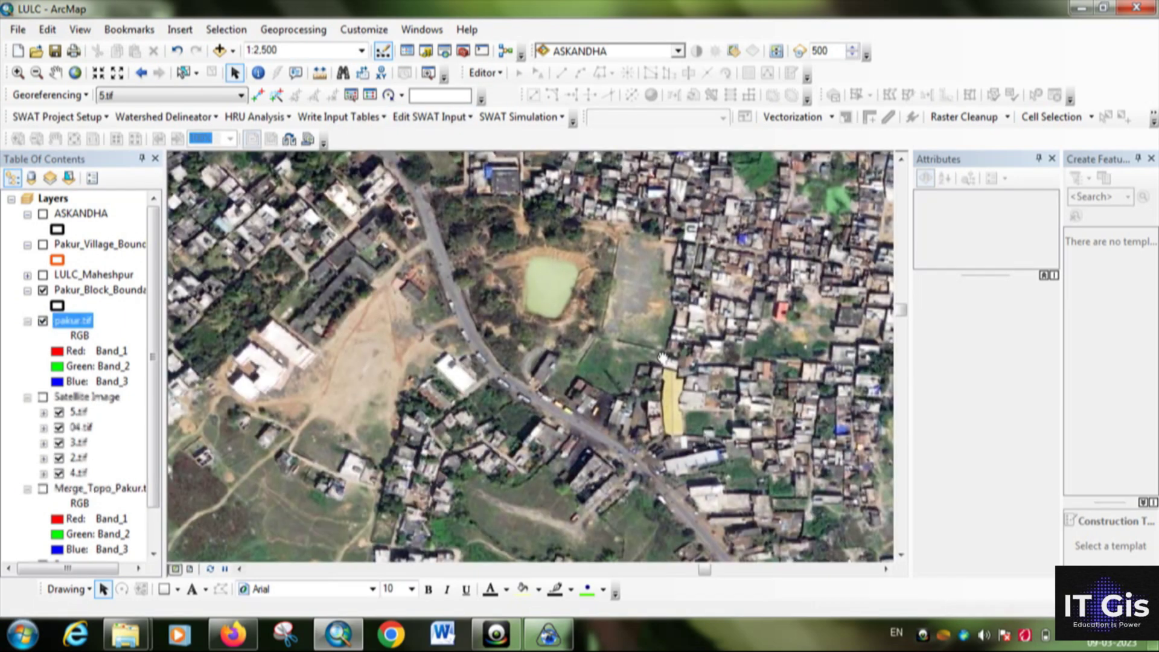
scroll(664, 358, "down", 4)
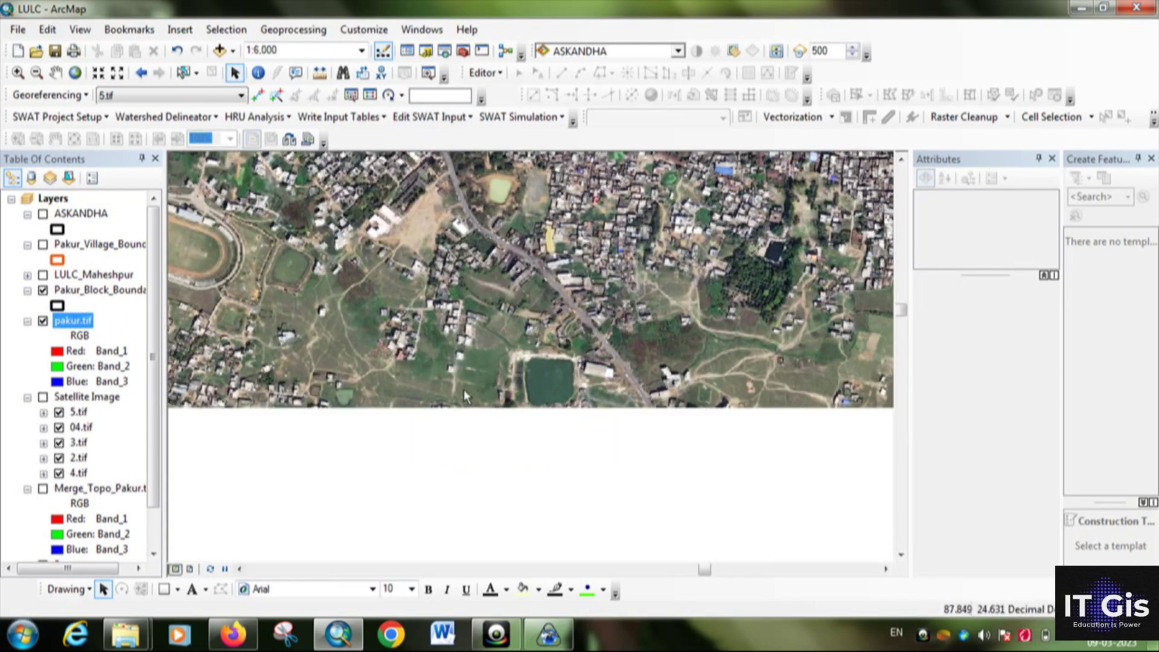
Show the Basemap group layer and toggle pakur.tif off and on to compare its alignment with the World Imagery near the southern edge.
scroll(160, 446, "down", 1)
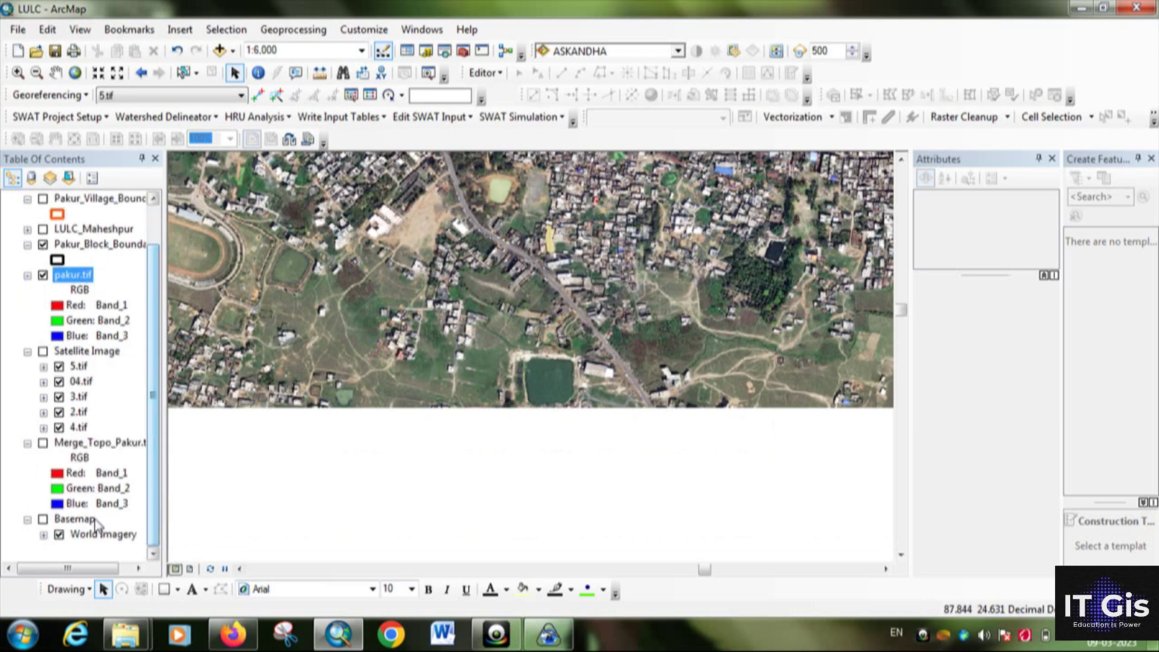
left_click(43, 519)
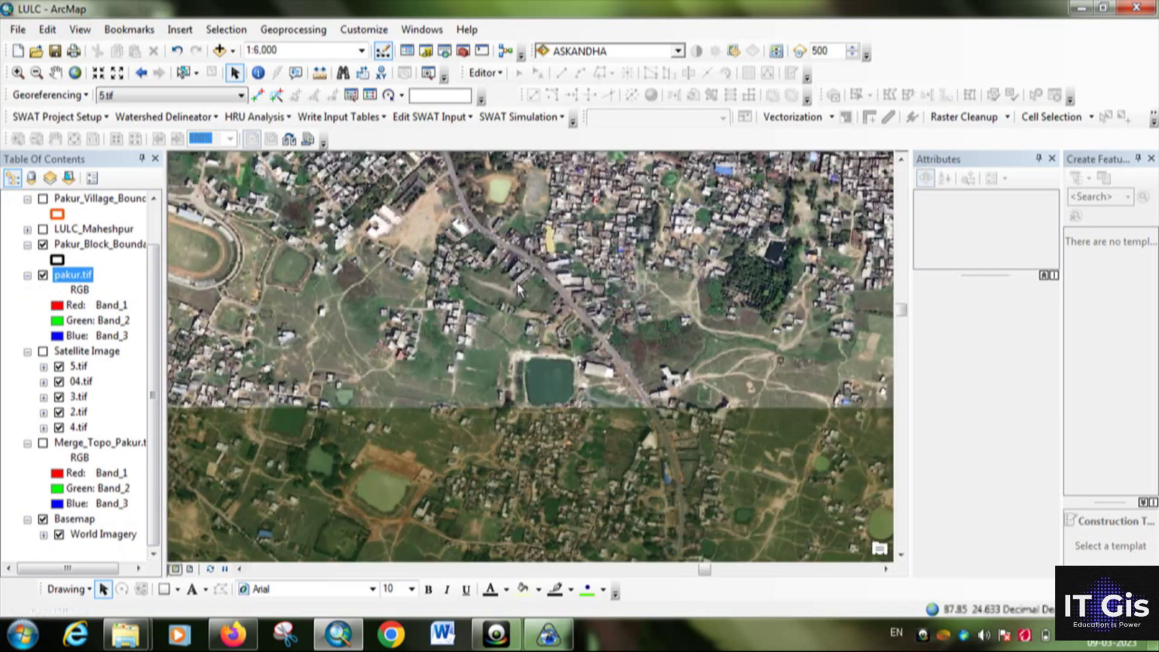
scroll(480, 409, "up", 2)
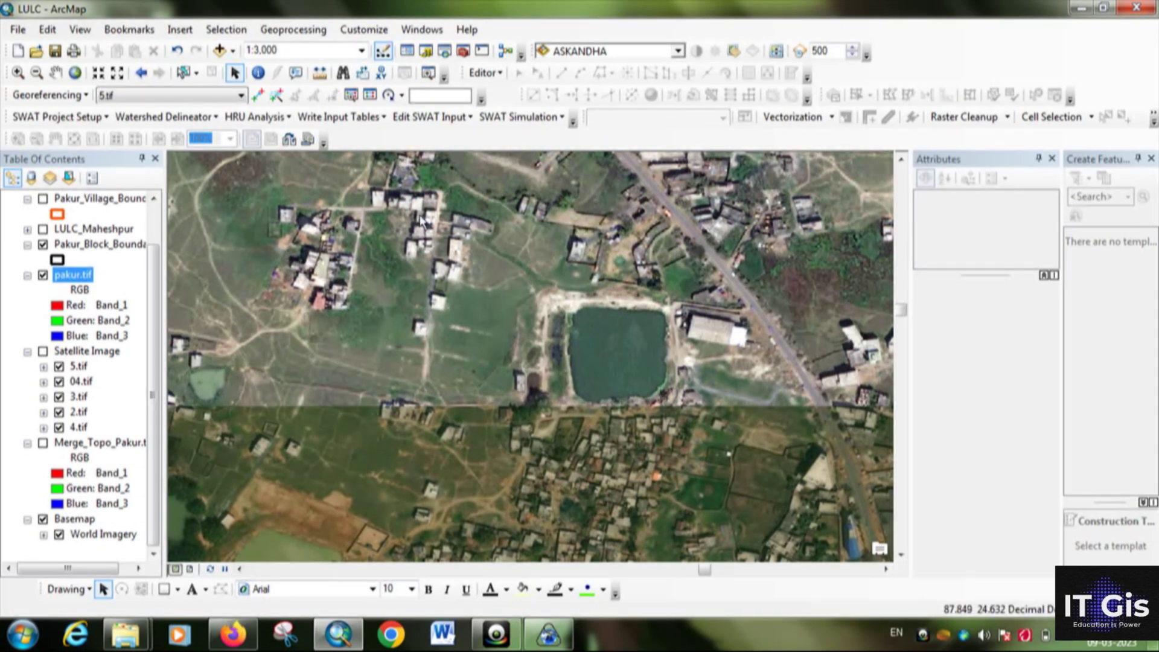
left_click(43, 275)
left_click(43, 275)
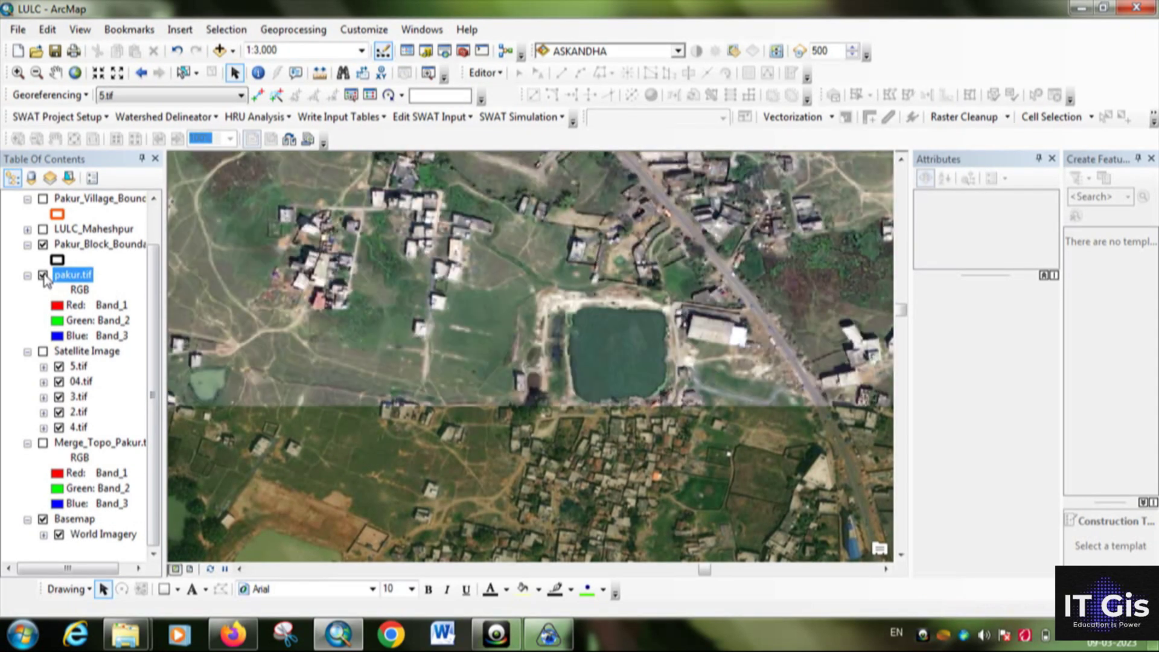
left_click(43, 276)
left_click(44, 276)
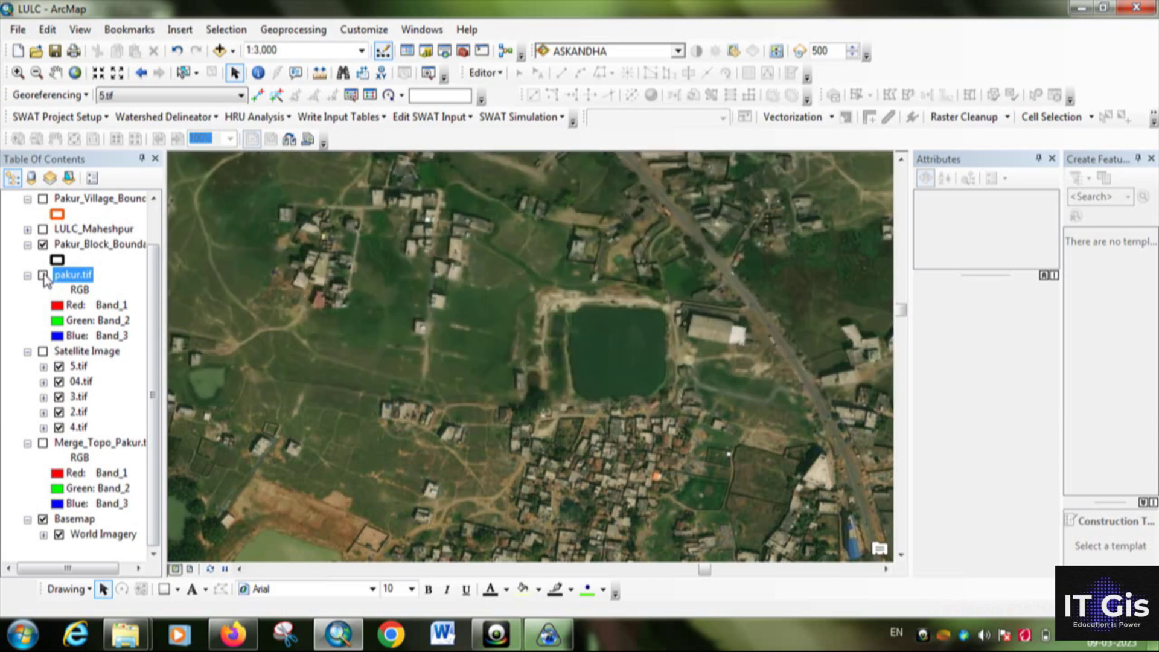
left_click(44, 275)
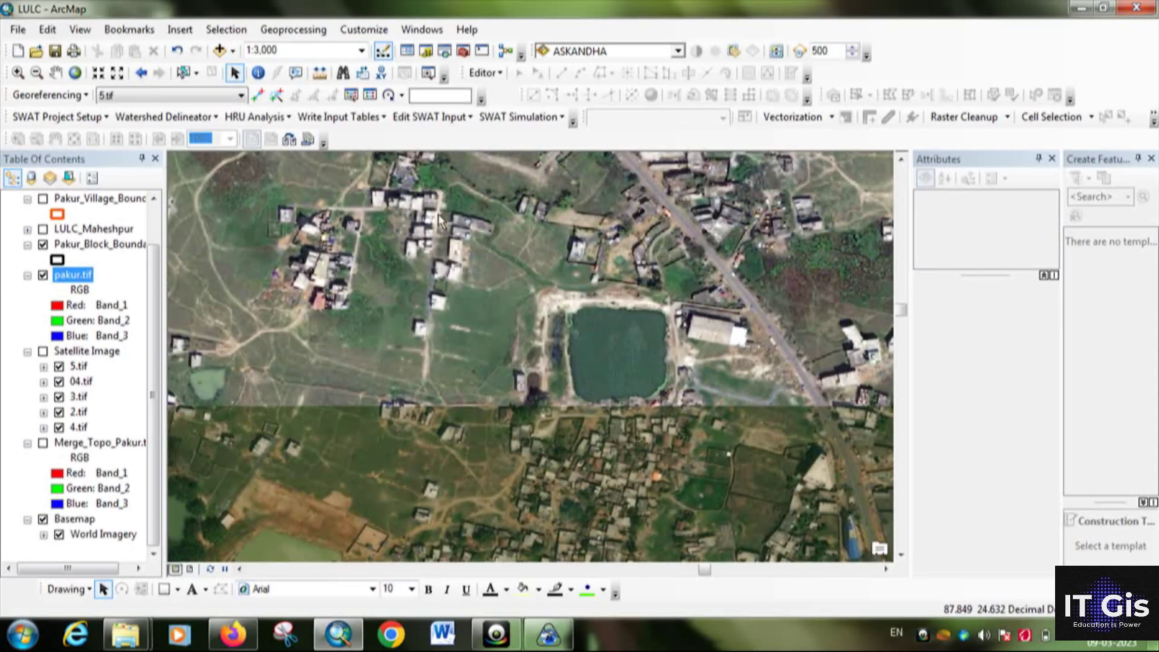
Look over the pakur.tif image from the pond near its southern edge to the town centre and out to its full extent.
left_click_drag(482, 204, 488, 262)
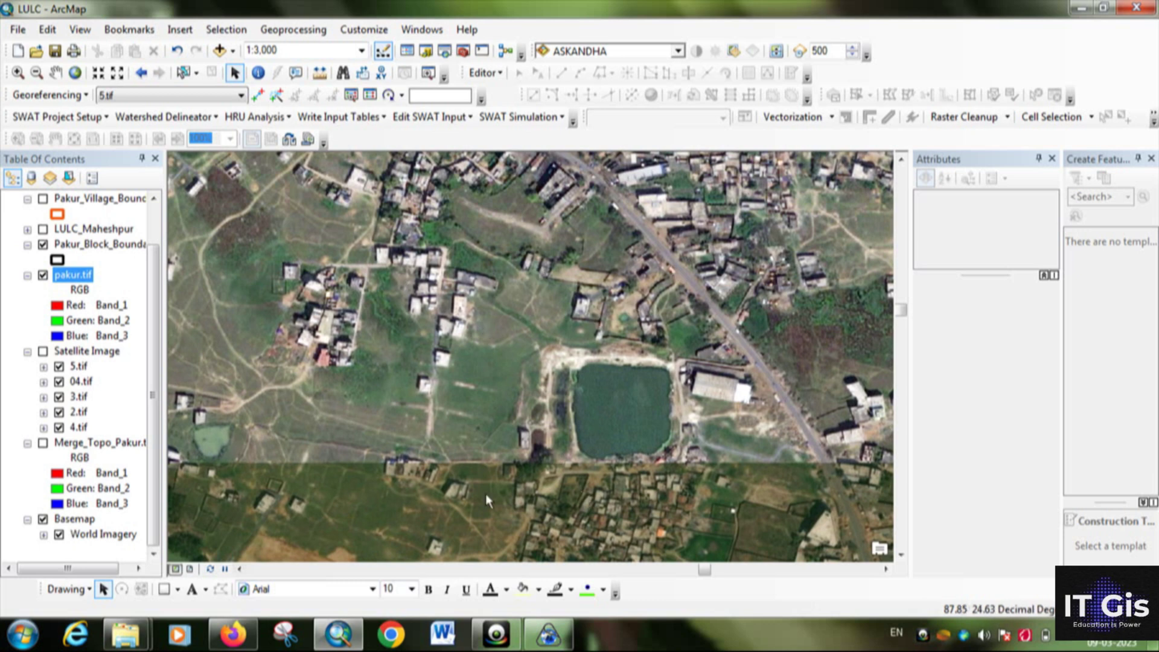
left_click_drag(701, 365, 637, 387)
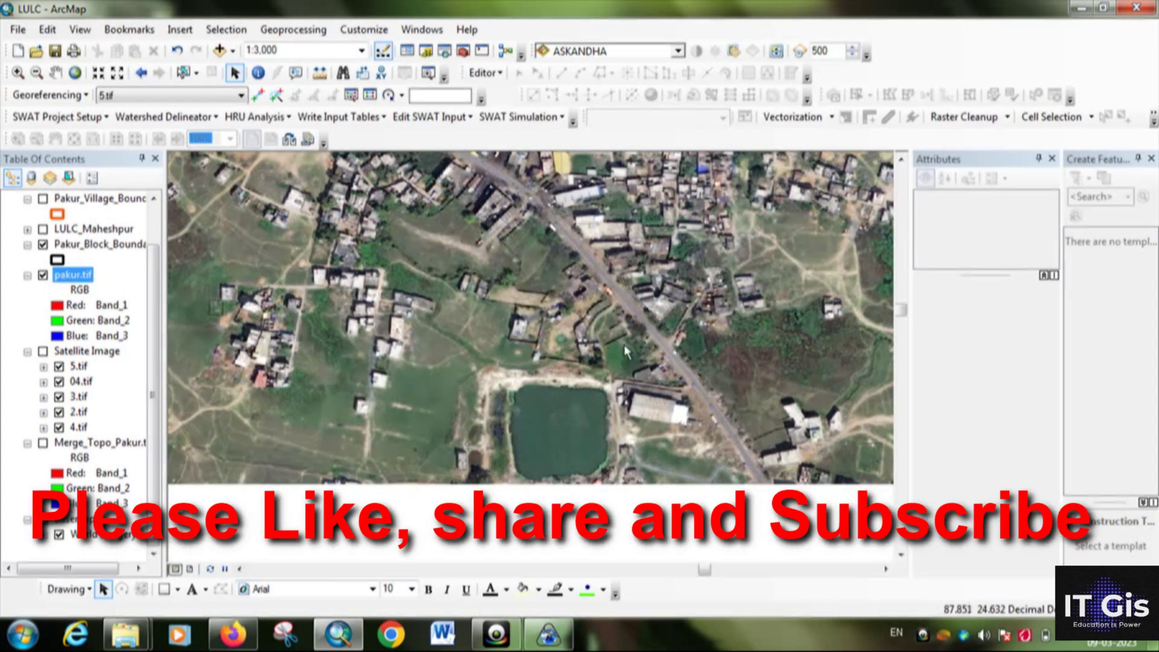
left_click_drag(601, 214, 663, 261)
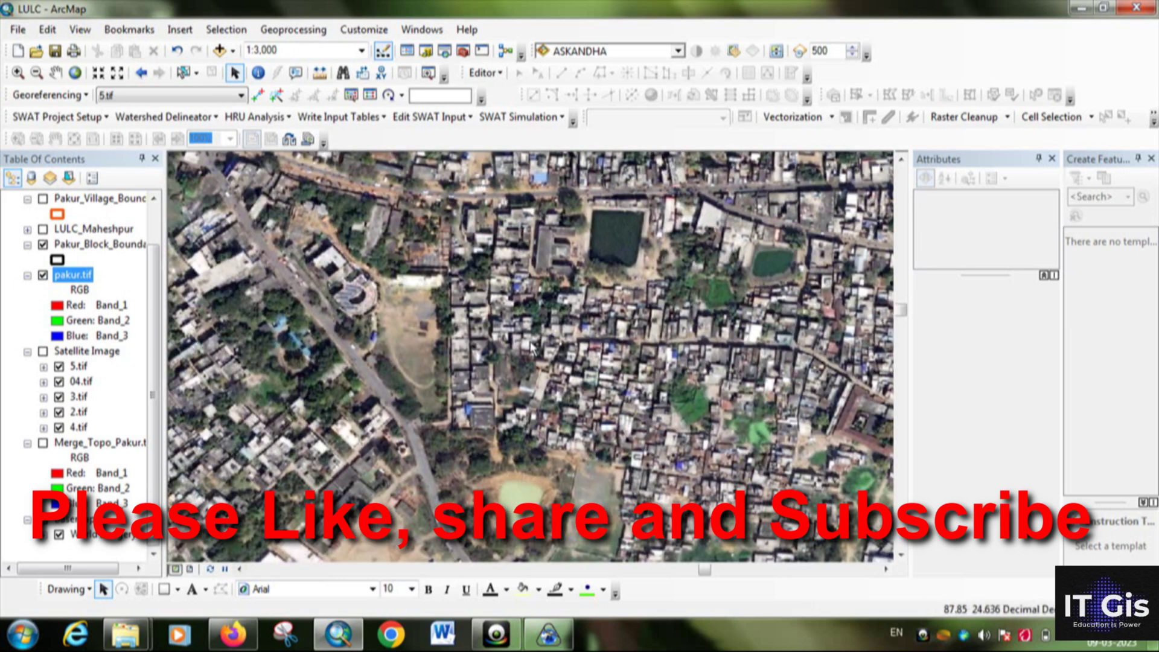
scroll(532, 348, "down", 2)
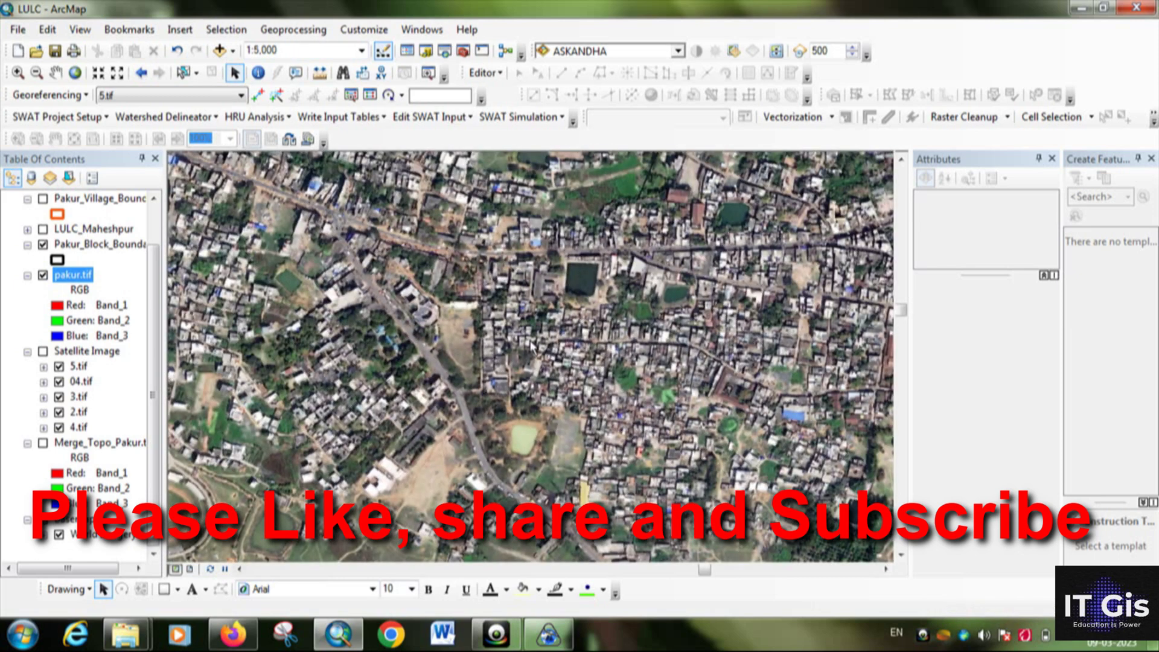
scroll(531, 345, "down", 2)
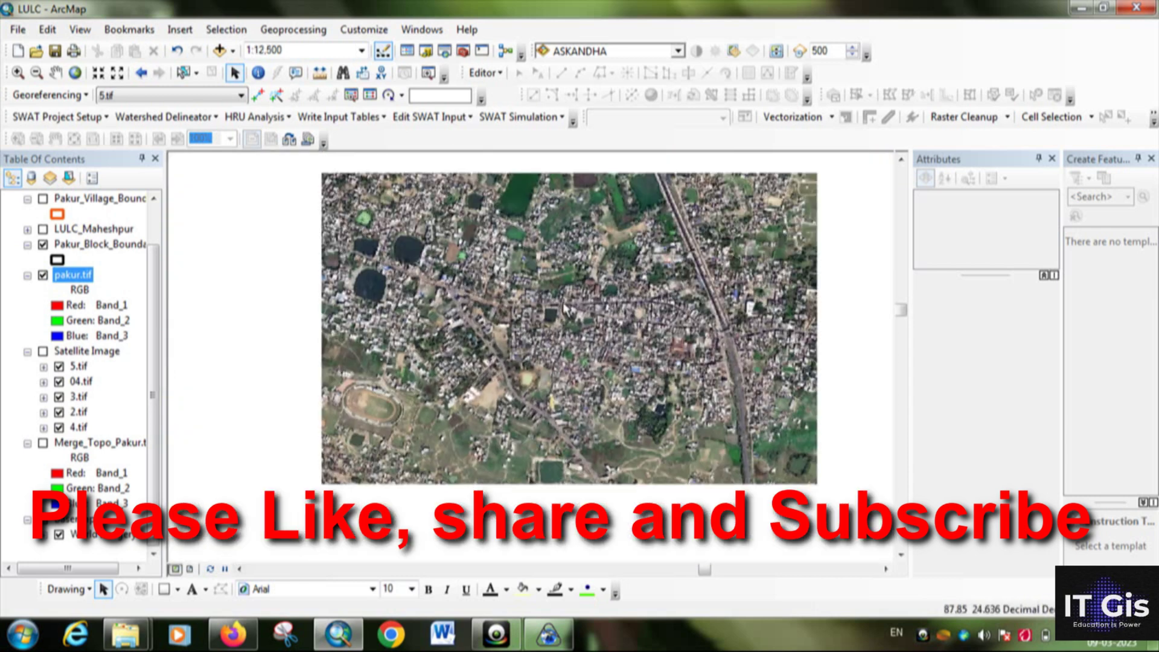
left_click_drag(564, 308, 533, 419)
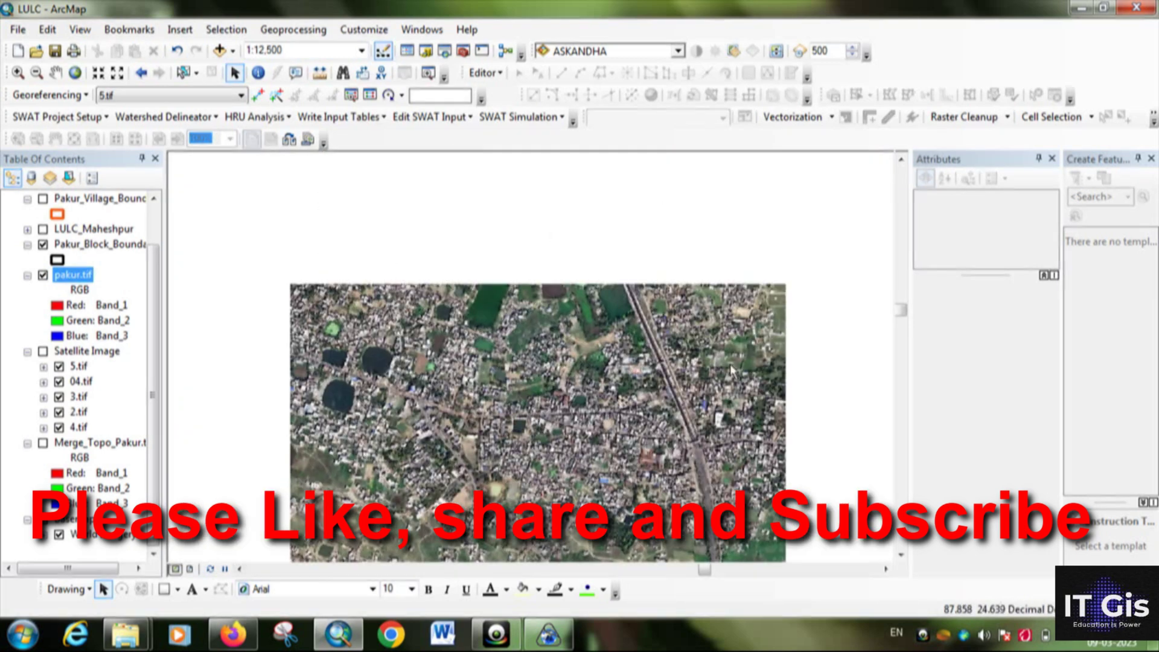